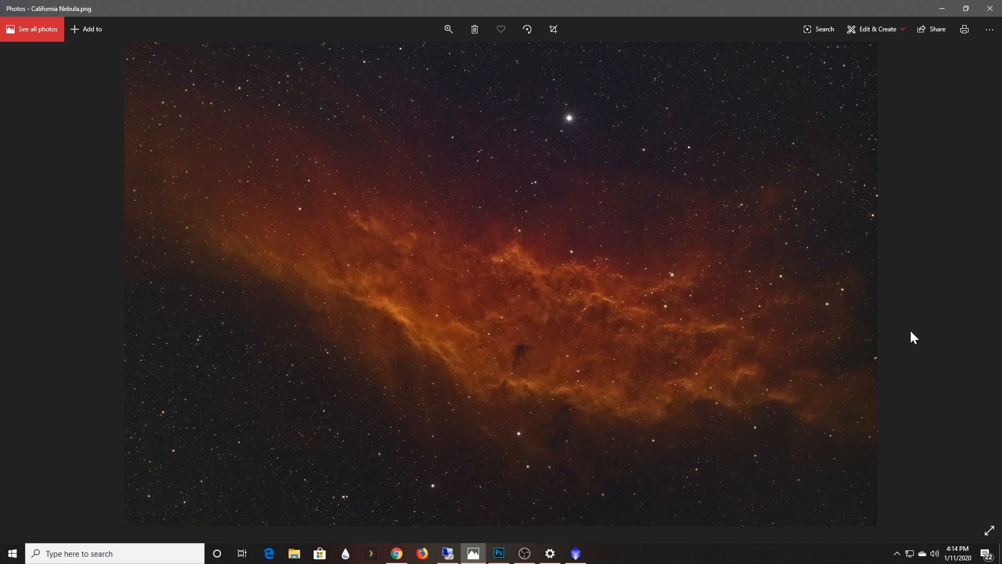
- Switch to PixInsight and expand the iconized Ha integration image into an empty area of the workspace
left_click(576, 553)
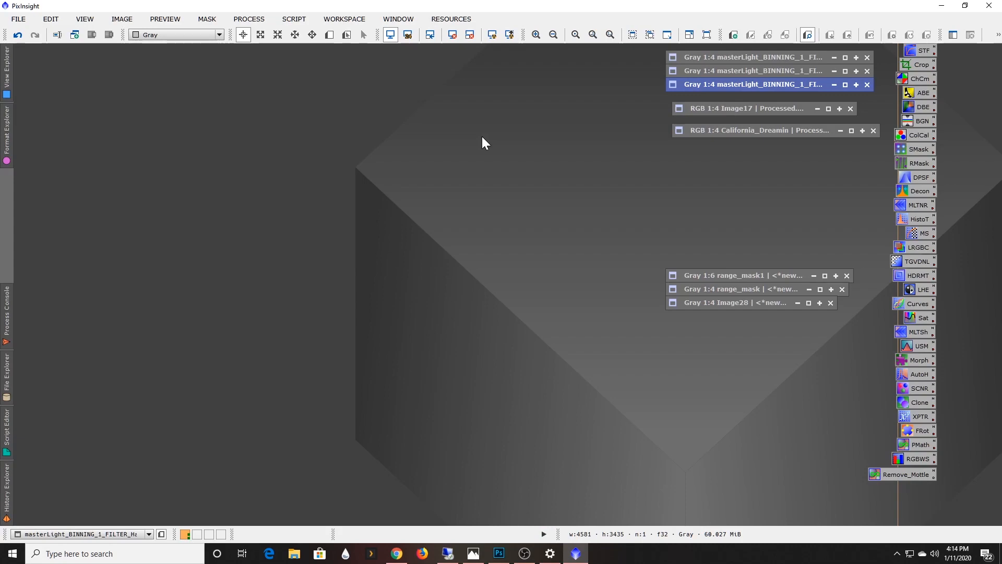
double_click(753, 83)
left_click_drag(525, 195, 453, 54)
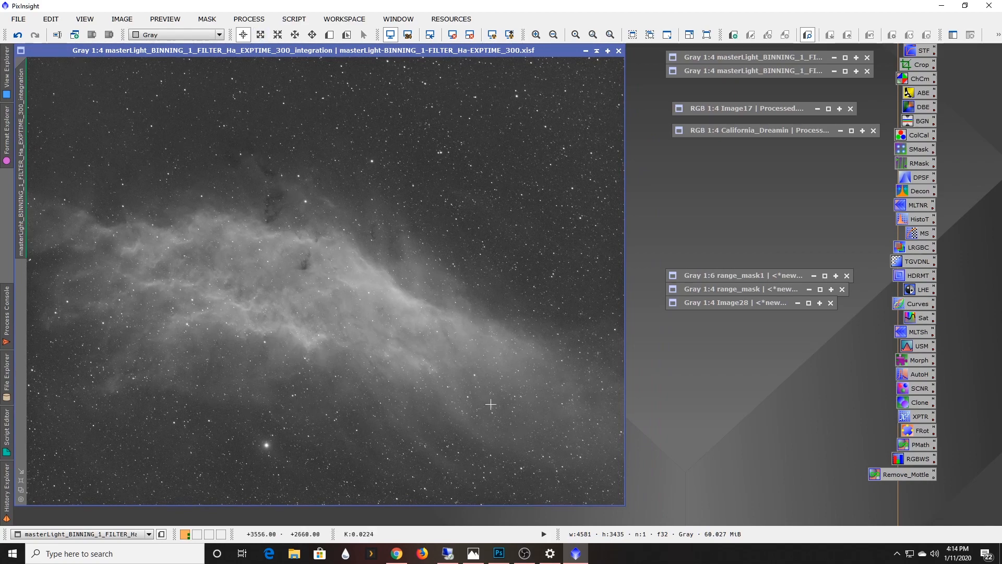
- Expand the SII and OIII integration images in turn over the Ha image, and collapse the OIII image again
double_click(787, 74)
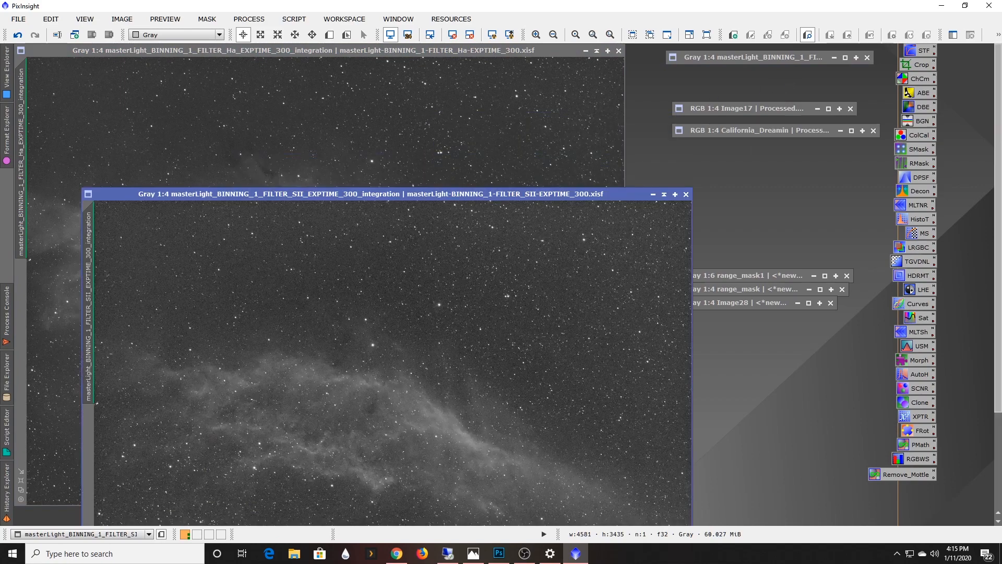
left_click_drag(474, 194, 407, 56)
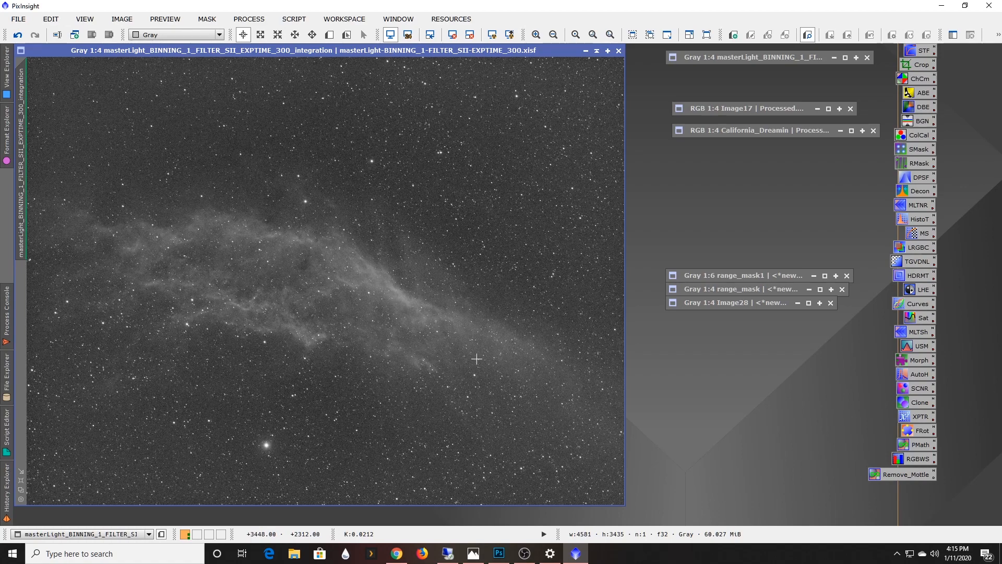
double_click(770, 59)
left_click_drag(468, 180, 399, 52)
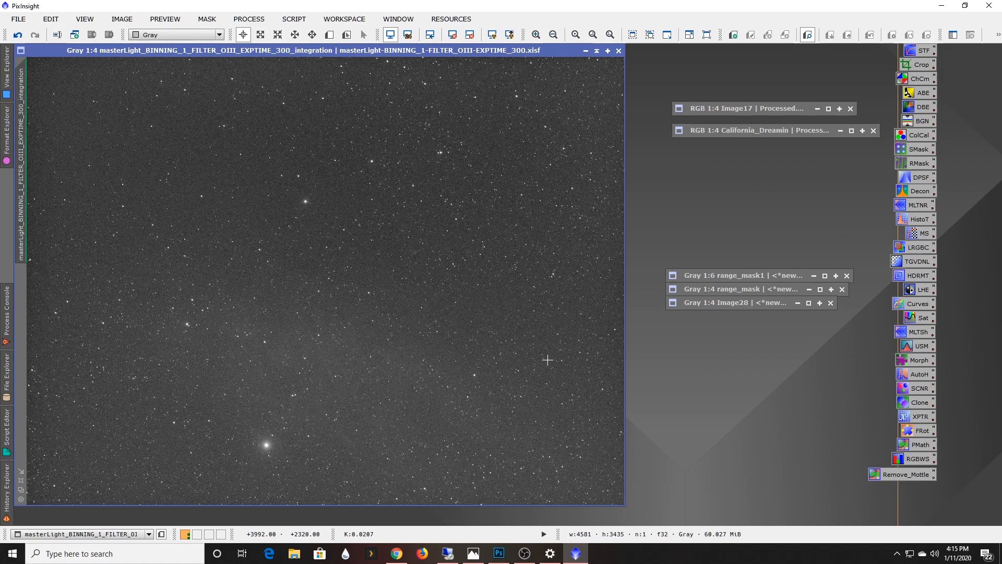
left_click(598, 51)
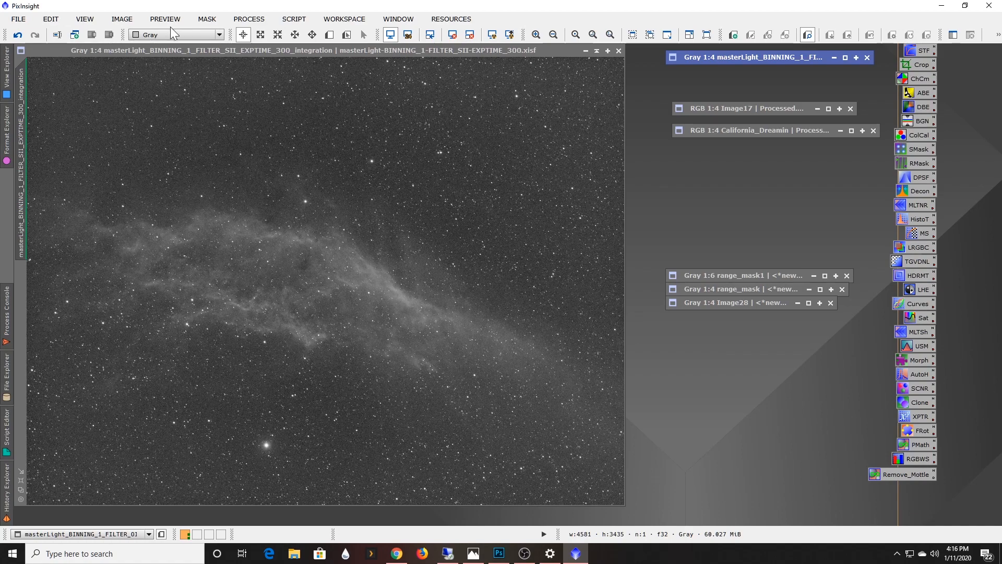
- Choose masterLight_BINNING_1_FILTER_Ha_EXPTIME_300_integration as the LinearFit reference image, and close the tool without applying it
left_click(256, 21)
mouse_move(366, 31)
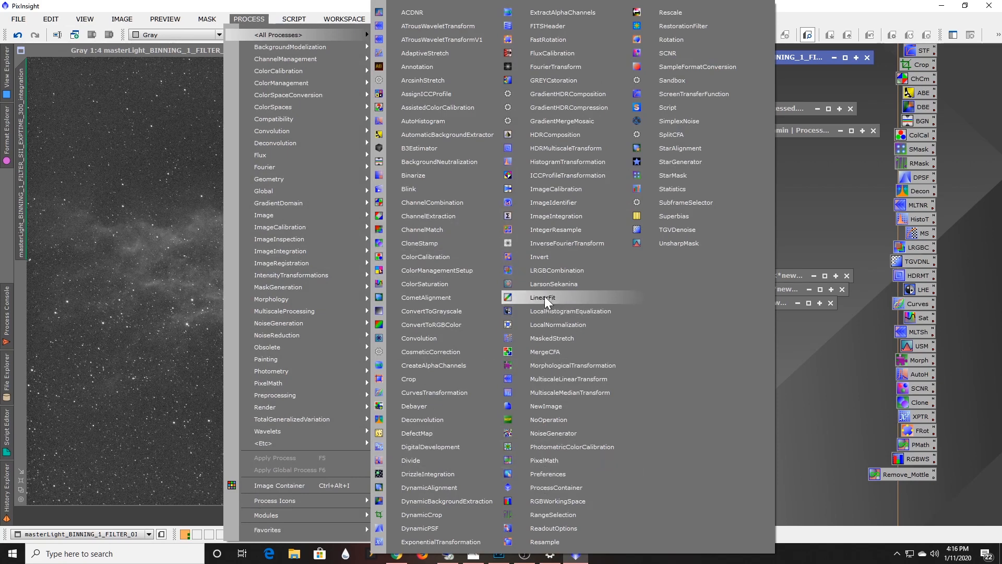
left_click(568, 298)
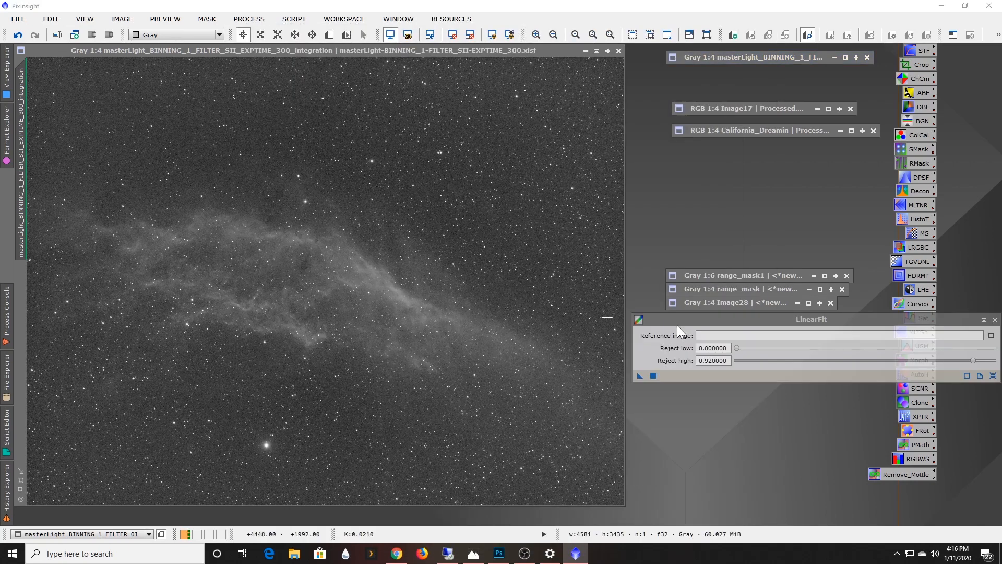
left_click_drag(679, 318, 614, 248)
left_click(925, 265)
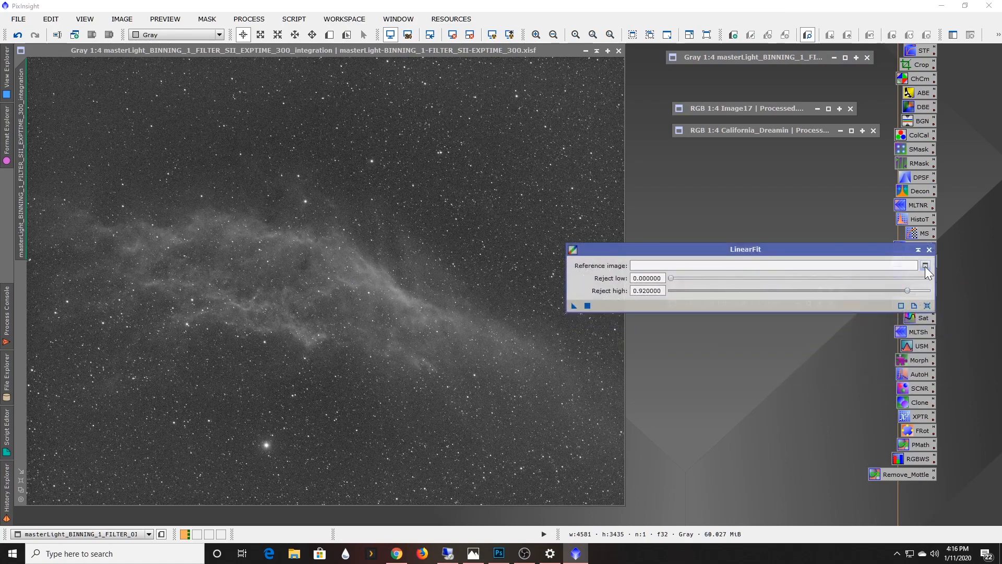
left_click(437, 259)
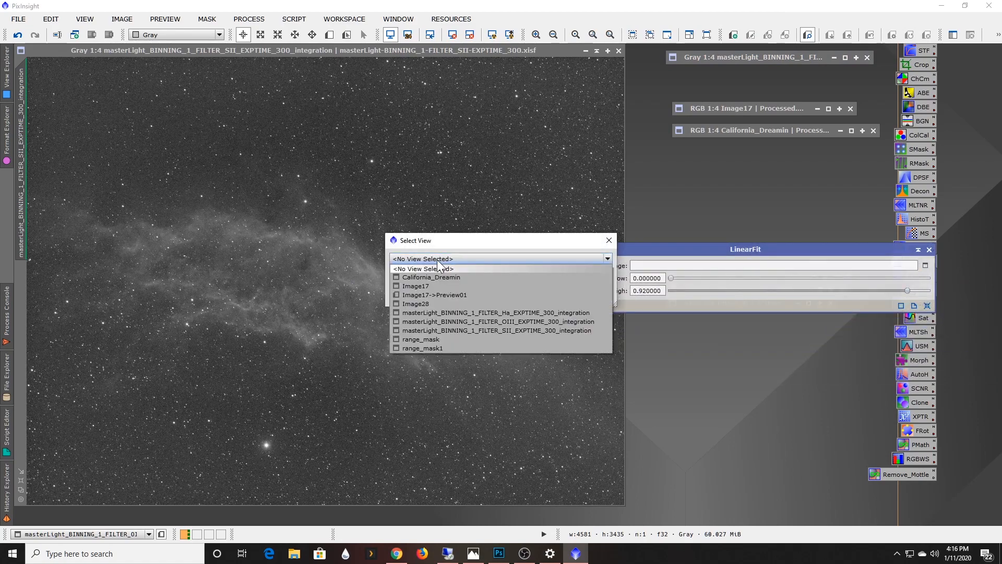
left_click(498, 312)
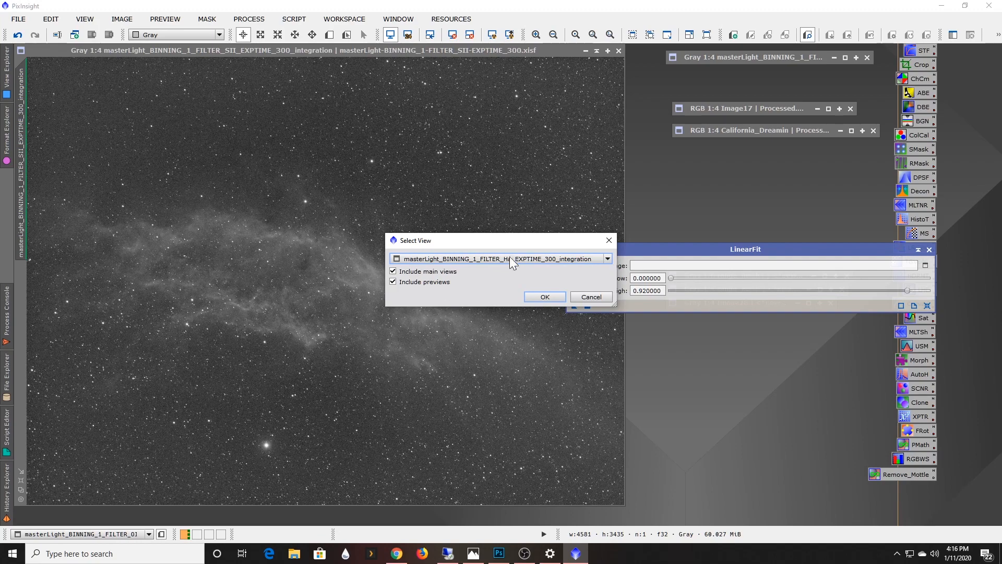
left_click(529, 297)
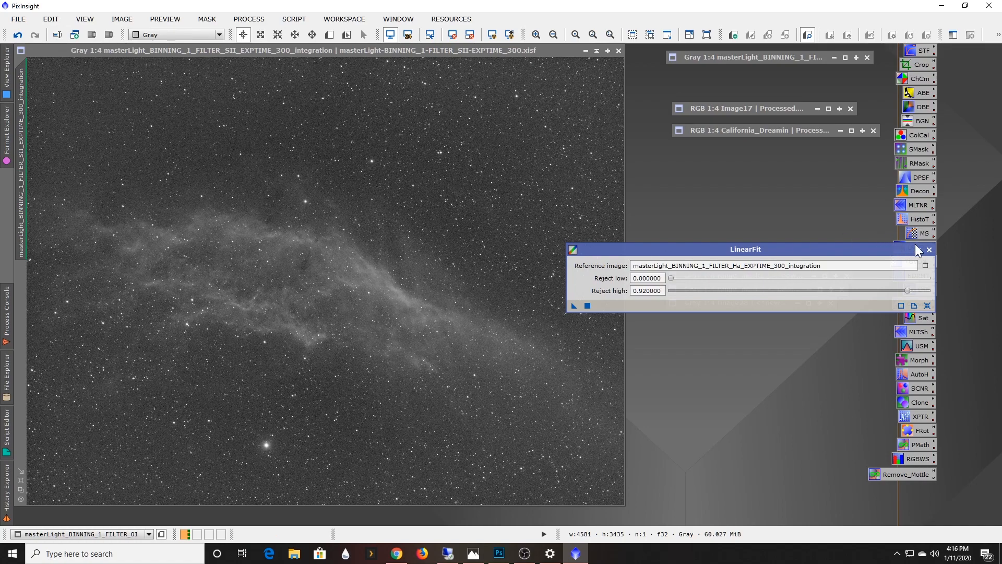
left_click(929, 250)
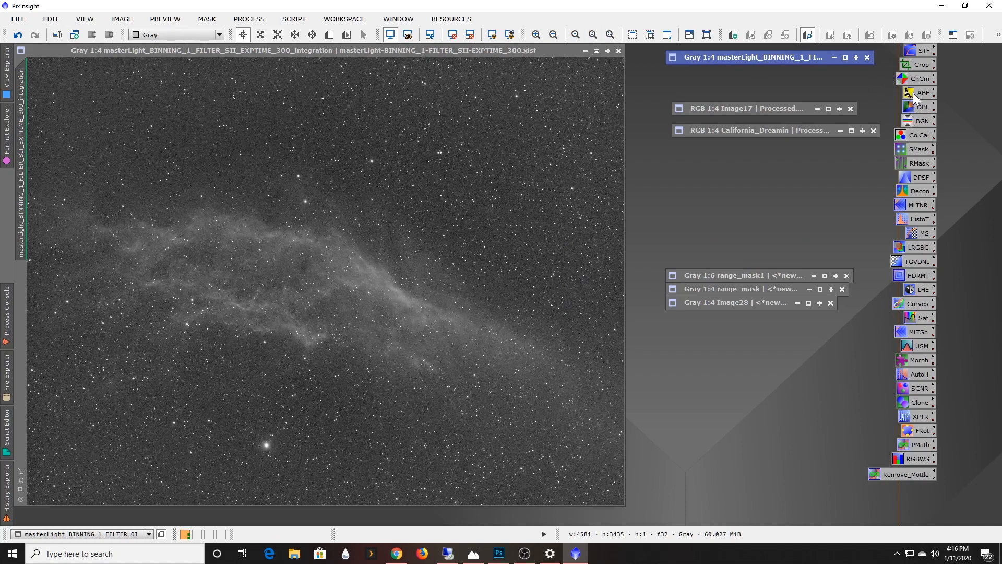
- Collapse the SII and Ha integration images to clear the workspace
left_click(597, 52)
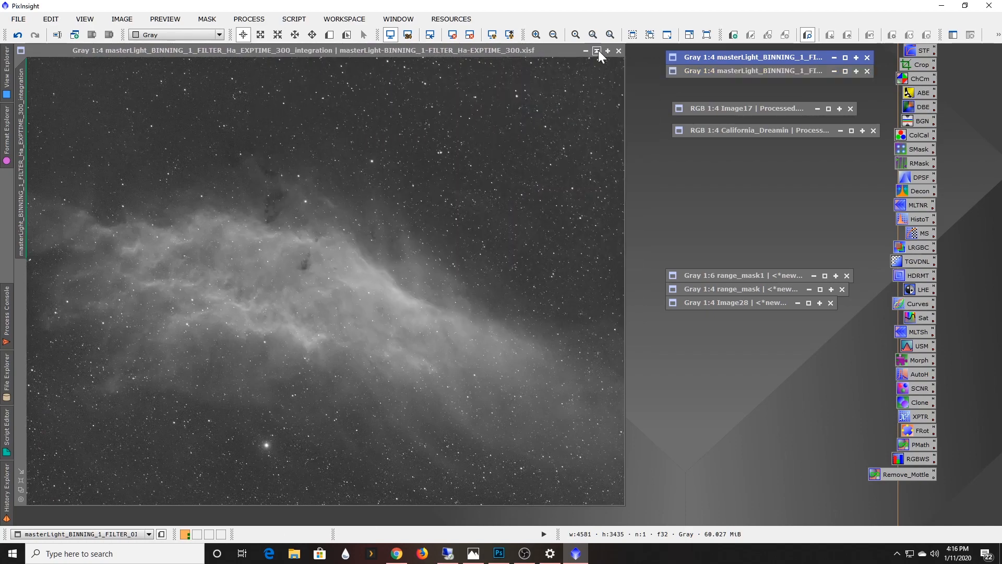
left_click(597, 52)
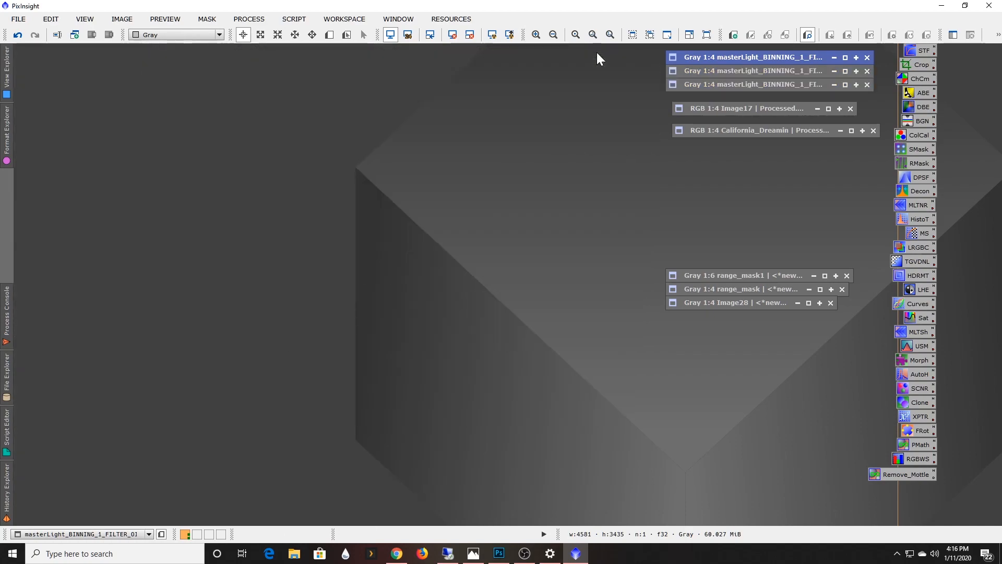
double_click(916, 80)
left_click(987, 166)
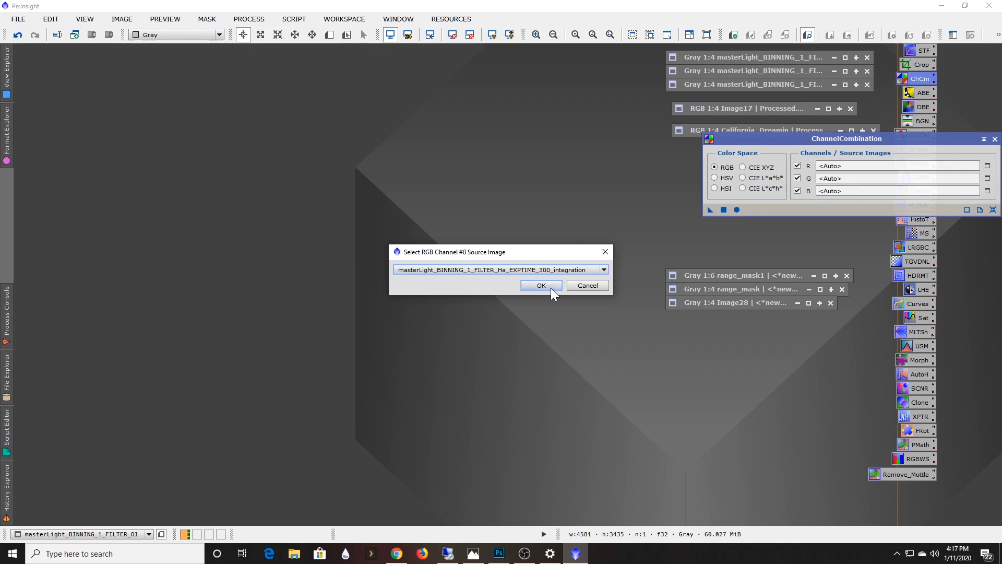
left_click(588, 285)
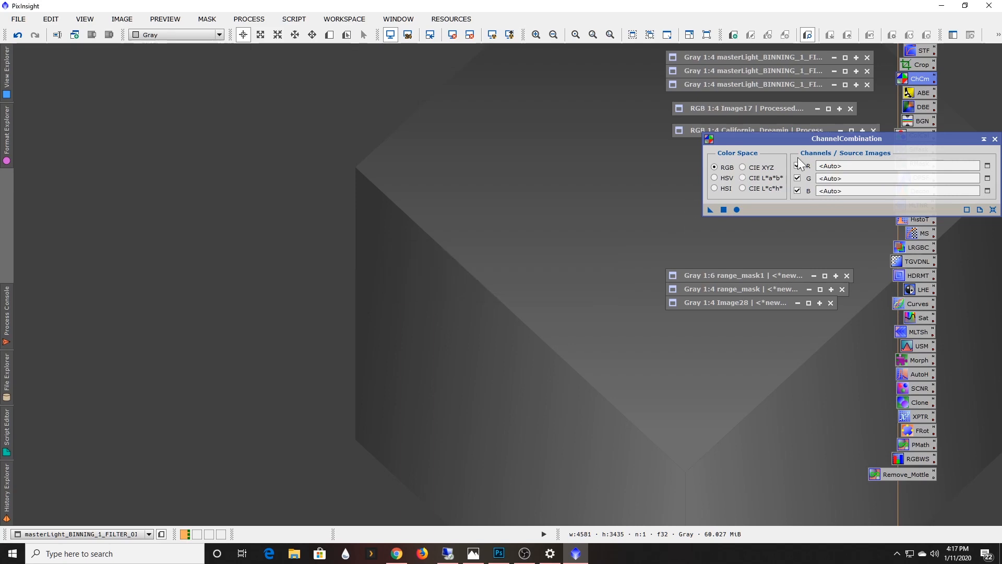
left_click(995, 139)
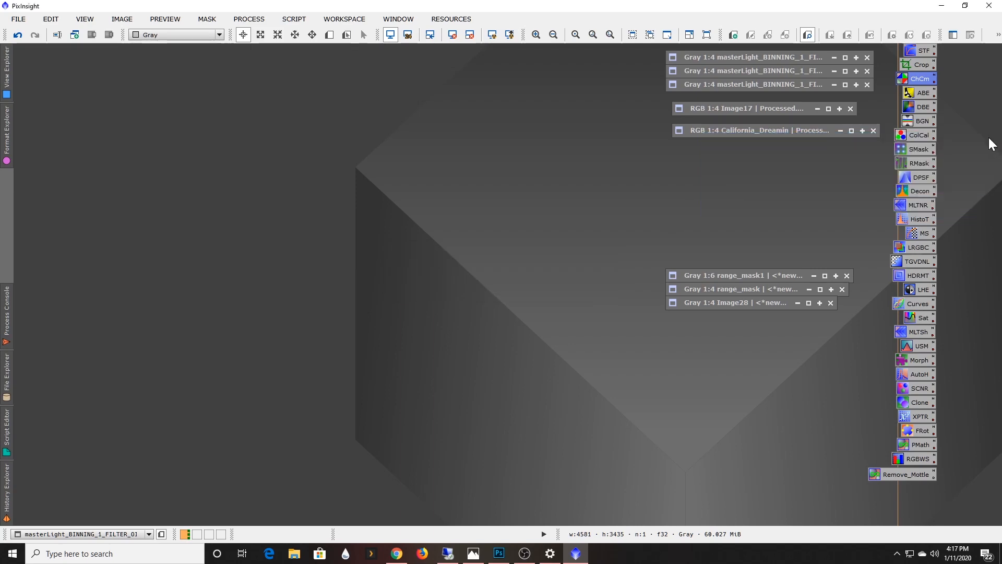
- Expand the combined RGB image Image17 in the cleared workspace and examine the nebula up close
double_click(751, 108)
left_click_drag(444, 183, 445, 54)
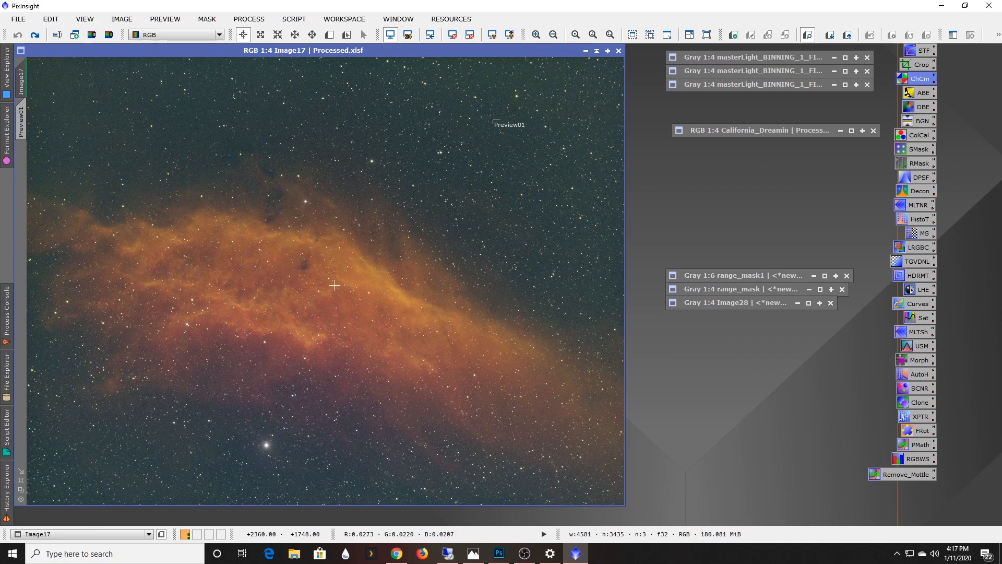
scroll(217, 284, "up", 2)
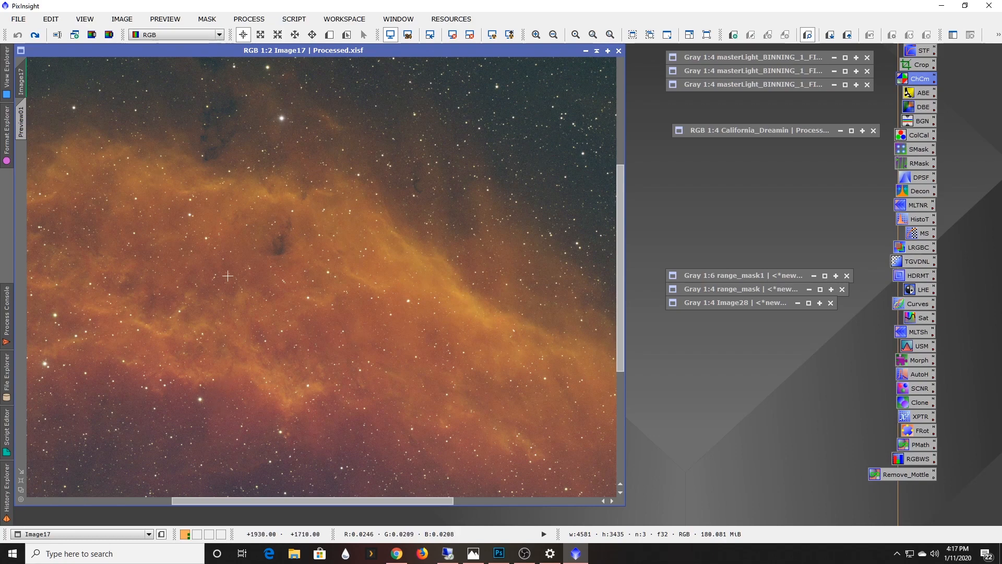
scroll(244, 280, "down", 2)
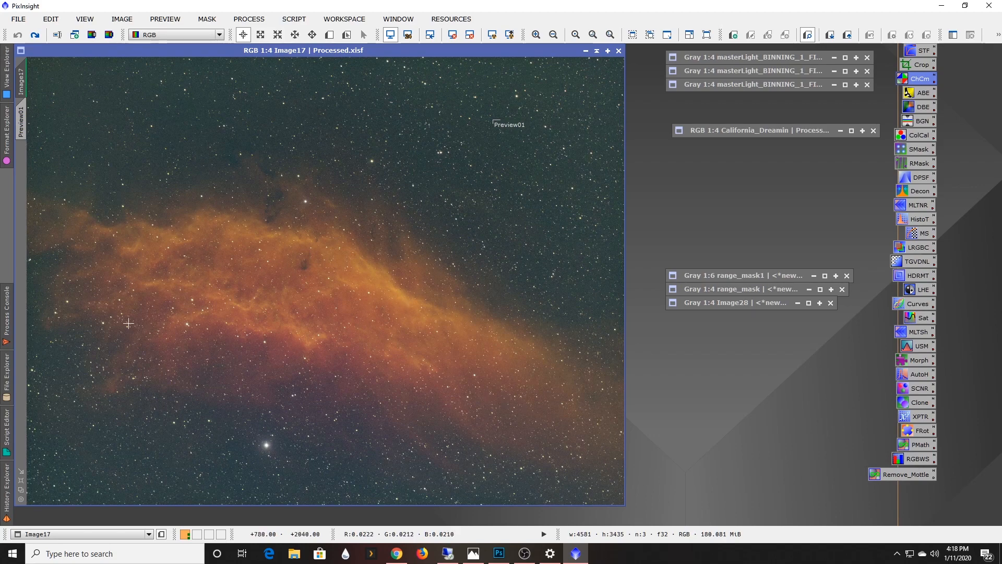
- Show the processing history of Image17 in the History Explorer
left_click(8, 514)
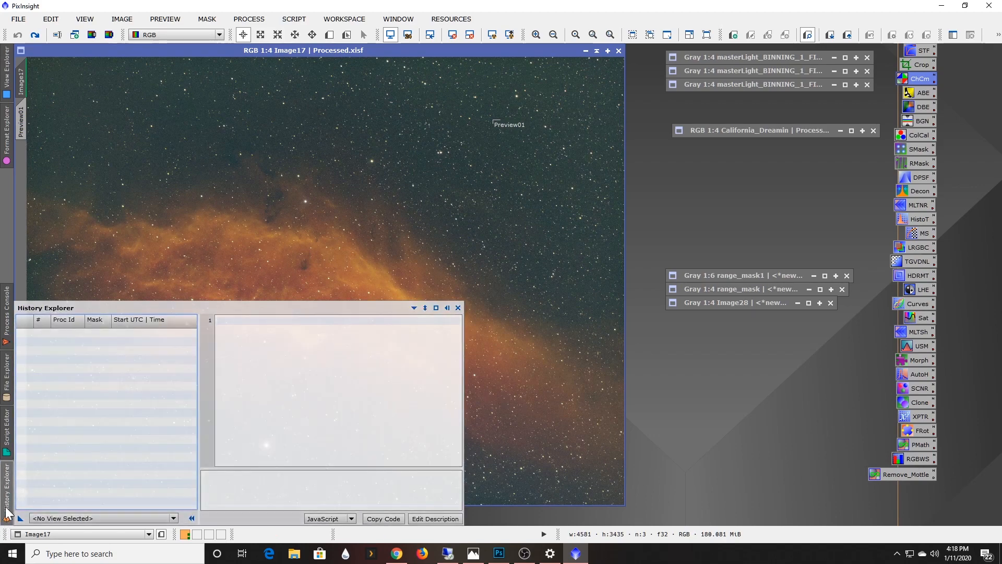
left_click(40, 517)
left_click(78, 446)
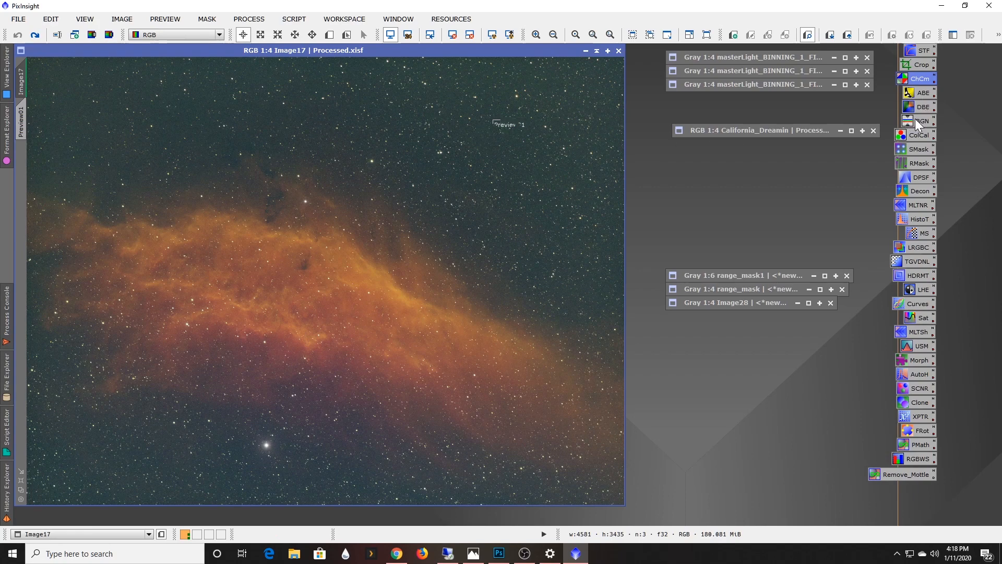
- Redo the background neutralization on Image17 and auto-stretch its screen display
left_click(36, 34)
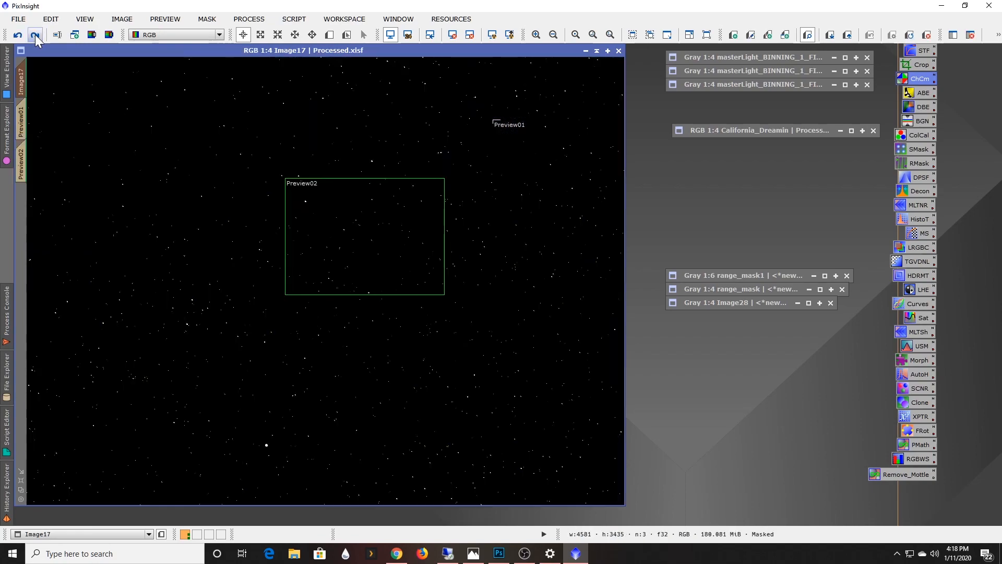
left_click(494, 37)
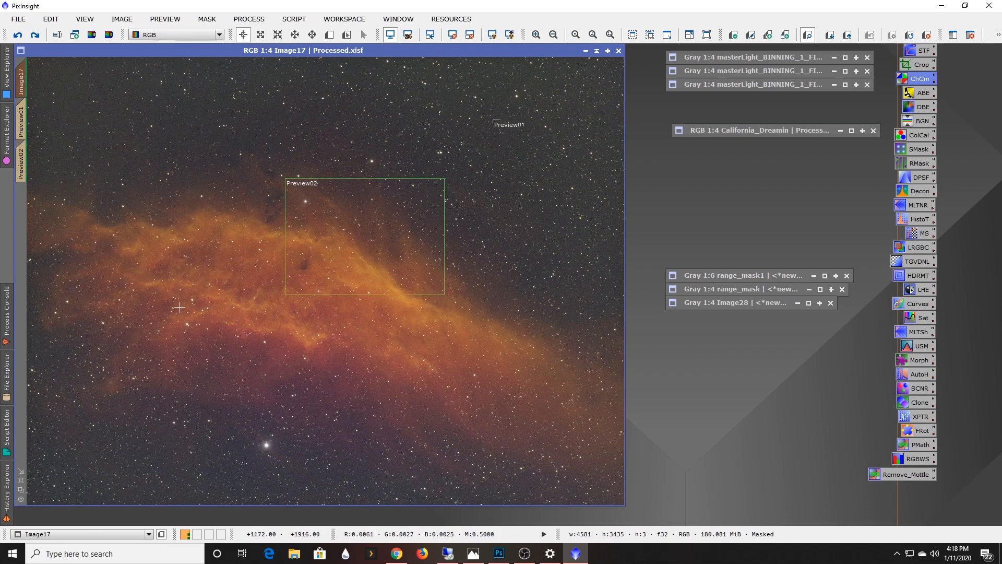
- Inspect the MultiscaleLinearTransform entry in Image17's history, including its mask column, and view the mask image Image28
left_click(7, 506)
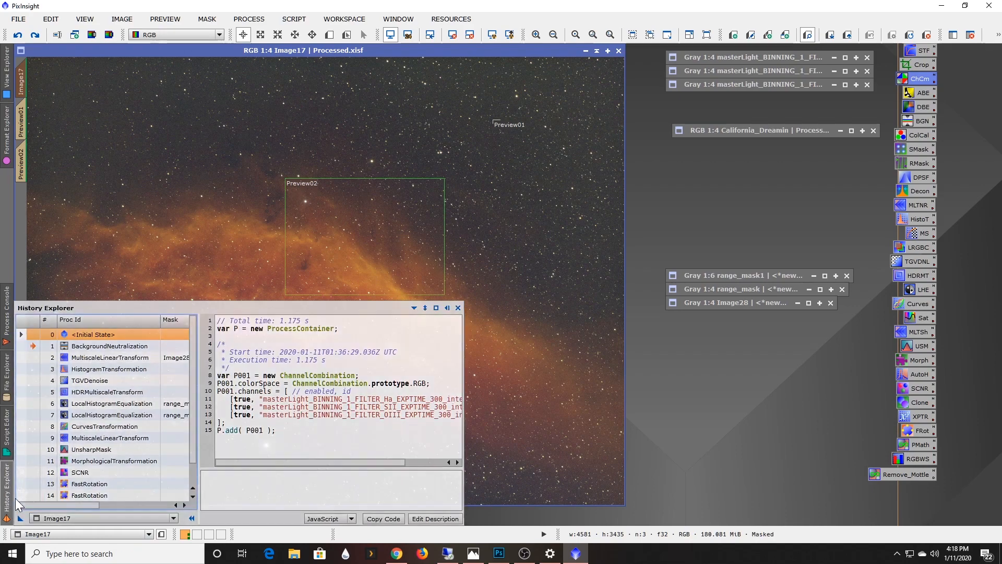
left_click(126, 360)
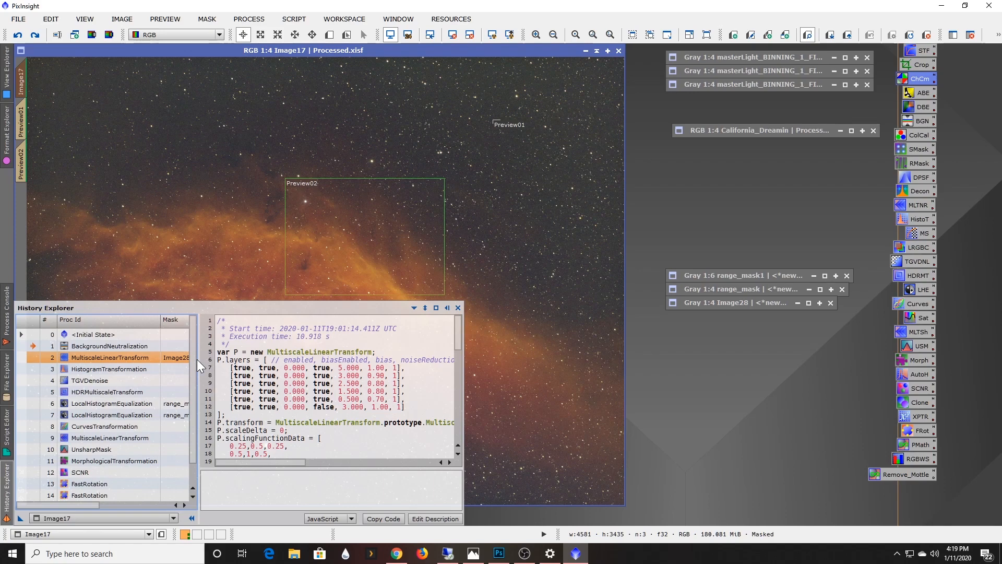
left_click_drag(198, 362, 253, 361)
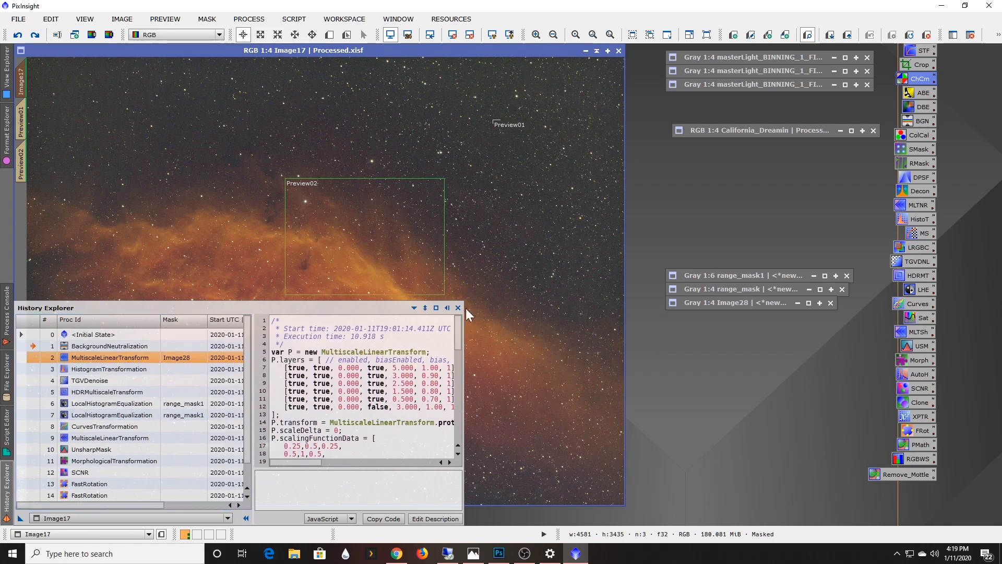
double_click(734, 305)
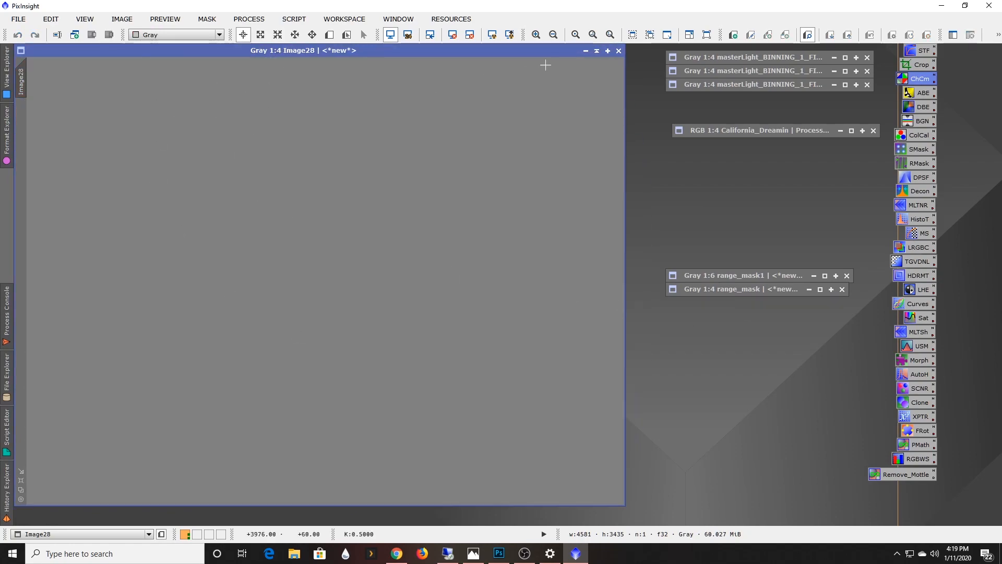
left_click(596, 51)
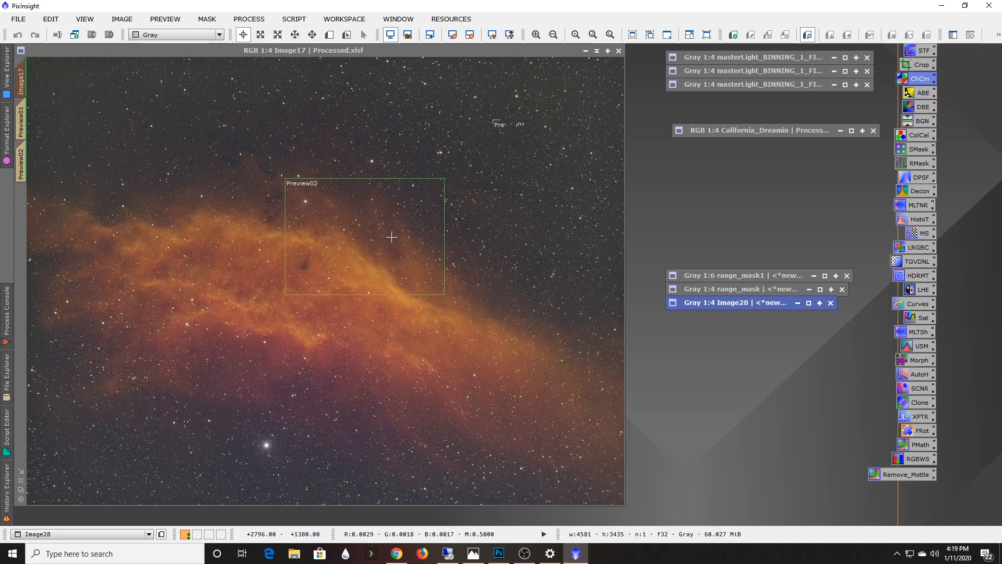
- Open the saved MLTNR noise reduction process, enable its linear mask with mask preview, and start a real-time preview on Image17
scroll(392, 237, "up", 3)
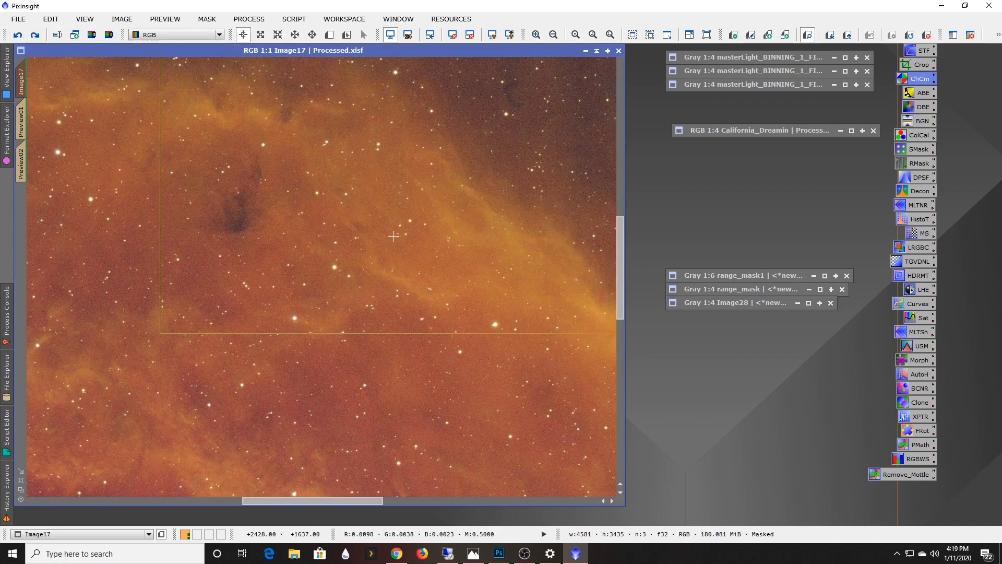
left_click_drag(620, 274, 615, 203)
double_click(911, 206)
left_click_drag(828, 169, 664, 110)
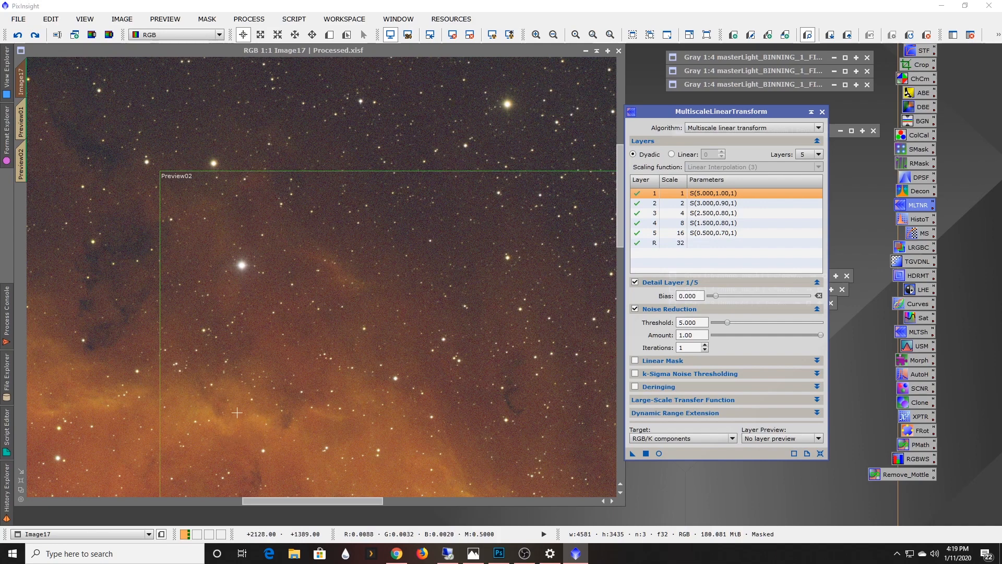
left_click(662, 361)
left_click(635, 361)
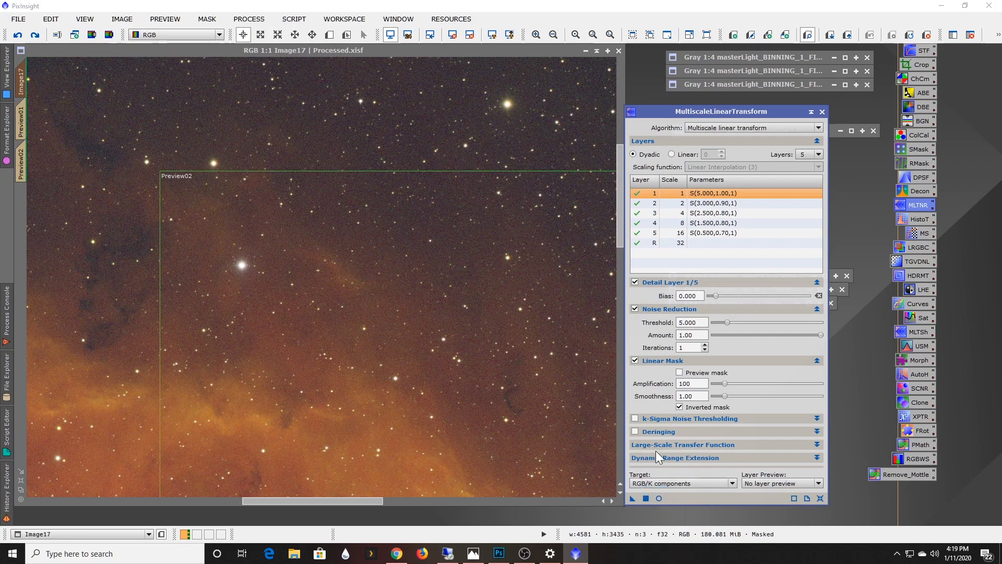
left_click(680, 372)
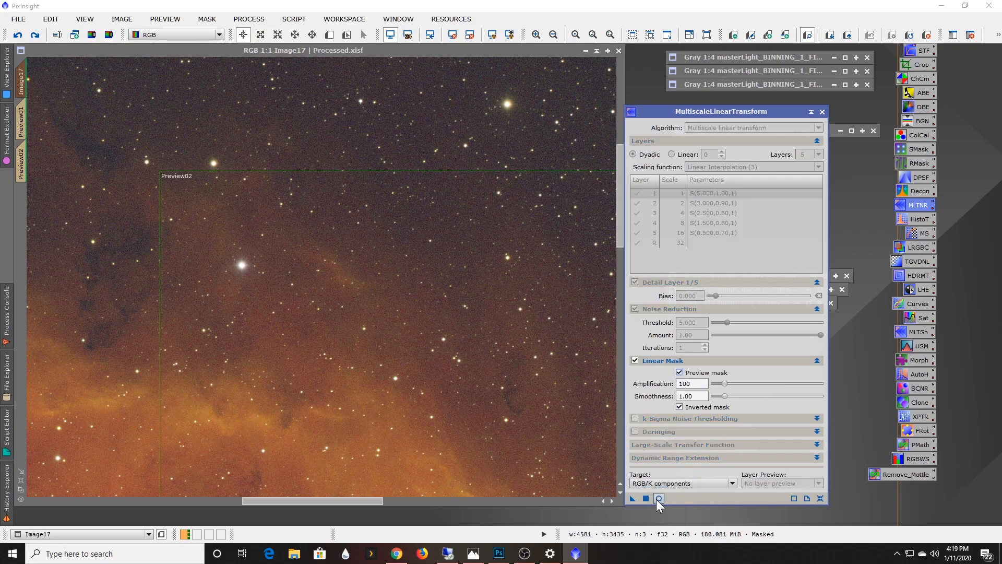
left_click(658, 499)
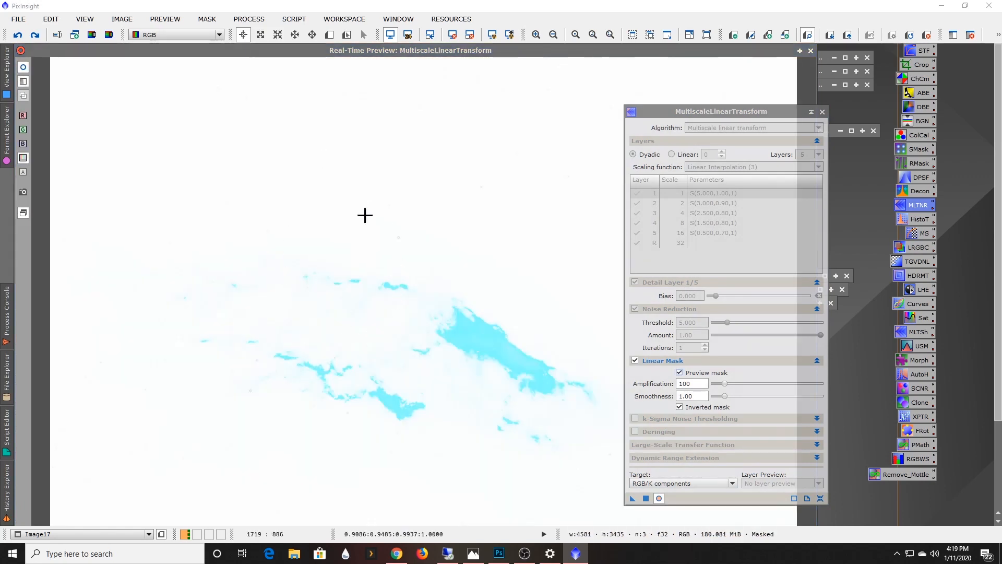
- Preview the linear mask without inversion at amplifications of 30, 70 and 200, then set amplification to 90 and invert the mask again
left_click(680, 407)
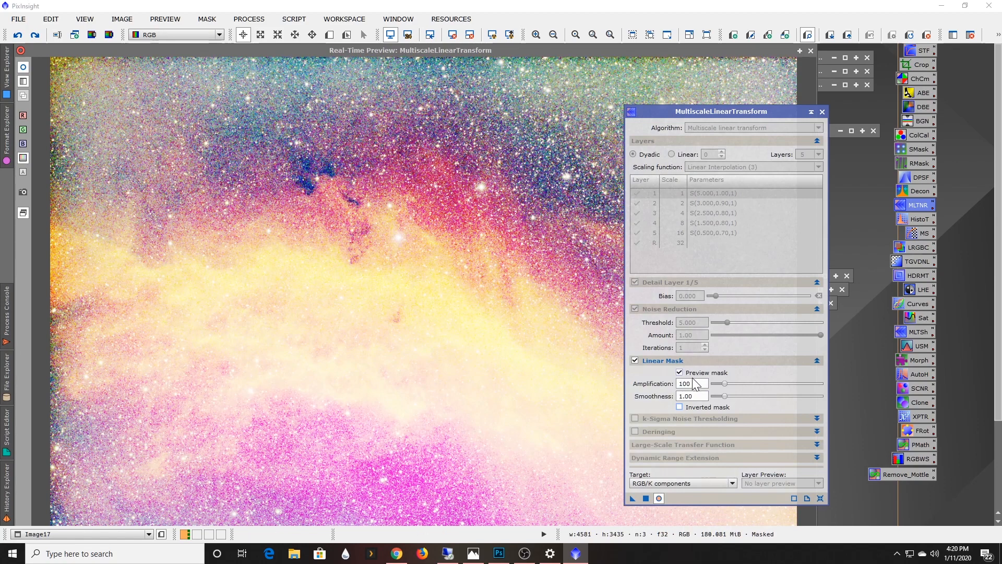
left_click_drag(729, 390, 720, 389)
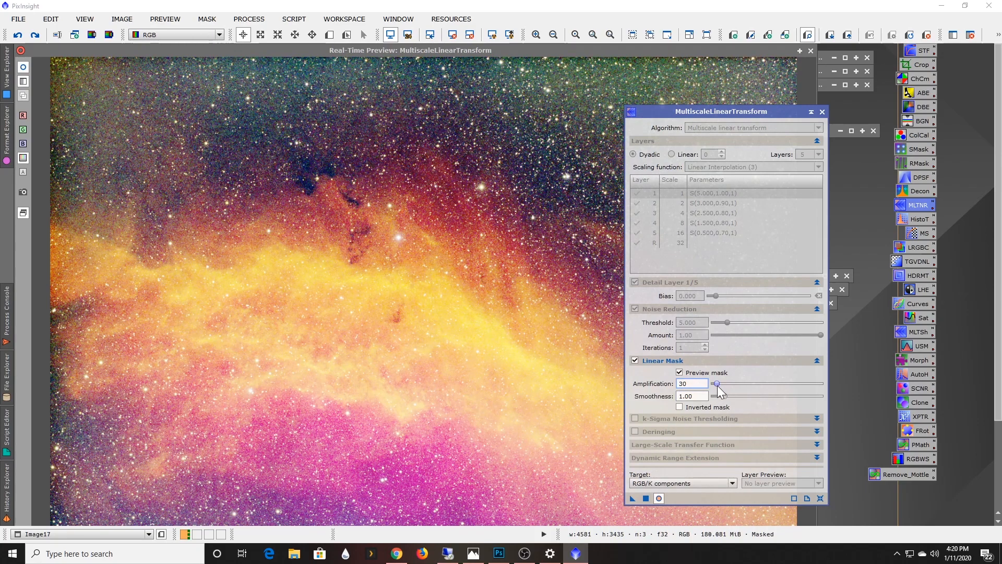
left_click_drag(718, 386, 722, 387)
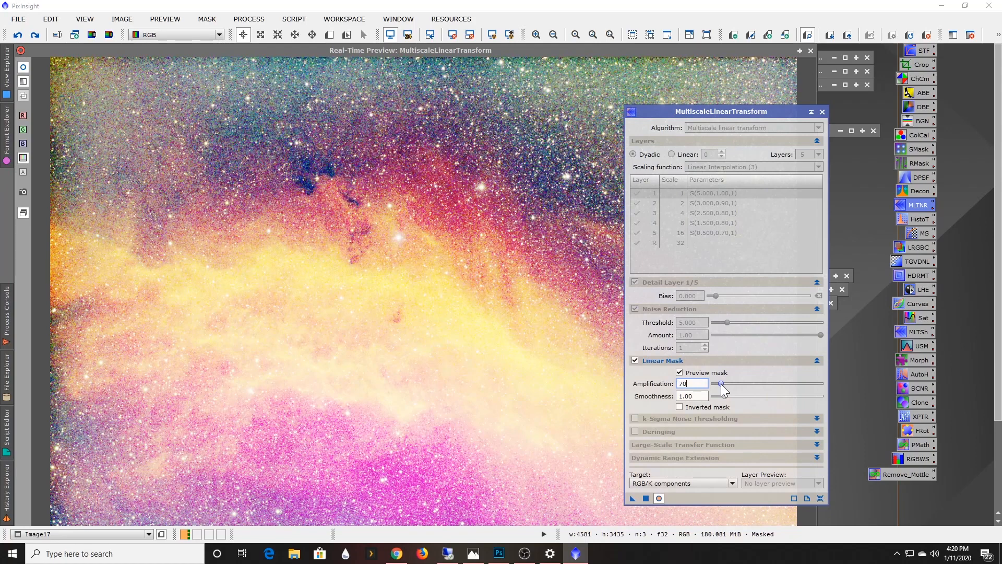
left_click_drag(721, 385, 736, 388)
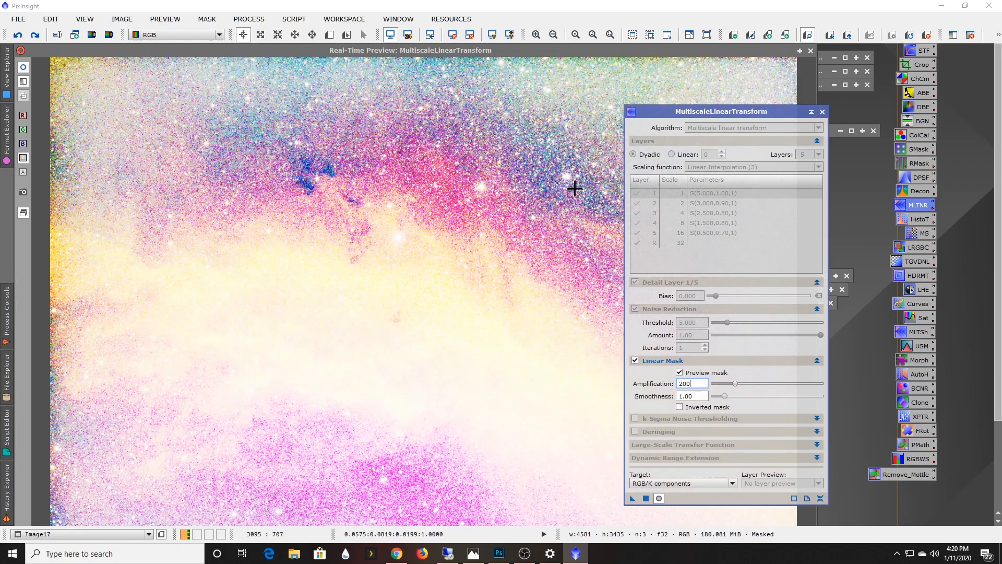
left_click_drag(736, 385, 724, 391)
left_click(680, 407)
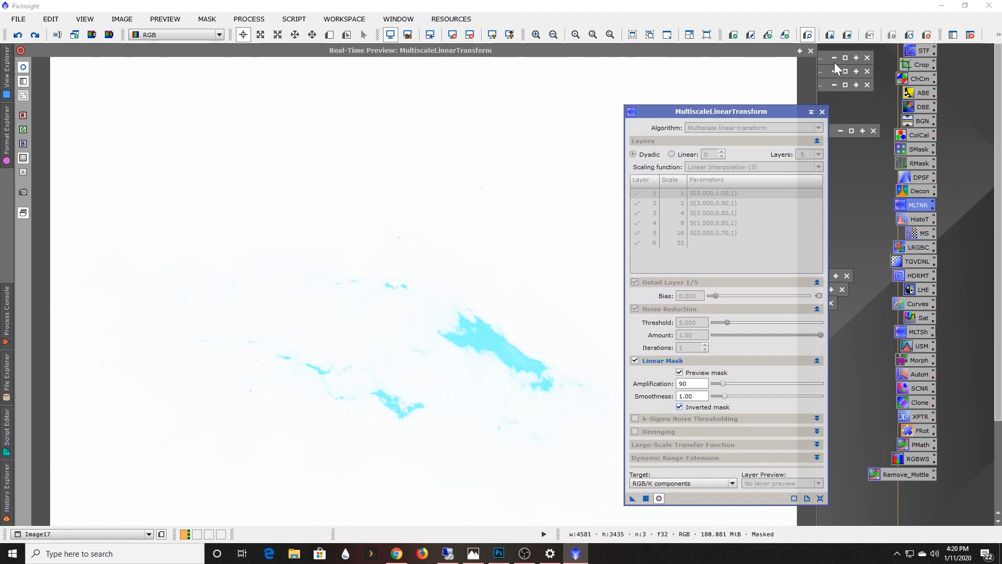
- Close the real-time preview and examine the noise in the upper star field of Image17
left_click(811, 51)
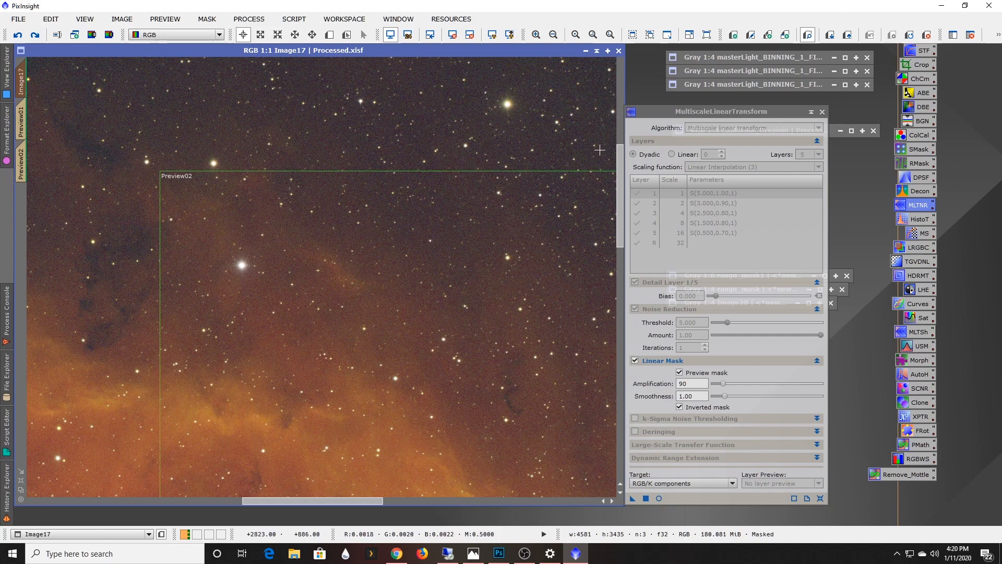
left_click_drag(619, 184, 634, 62)
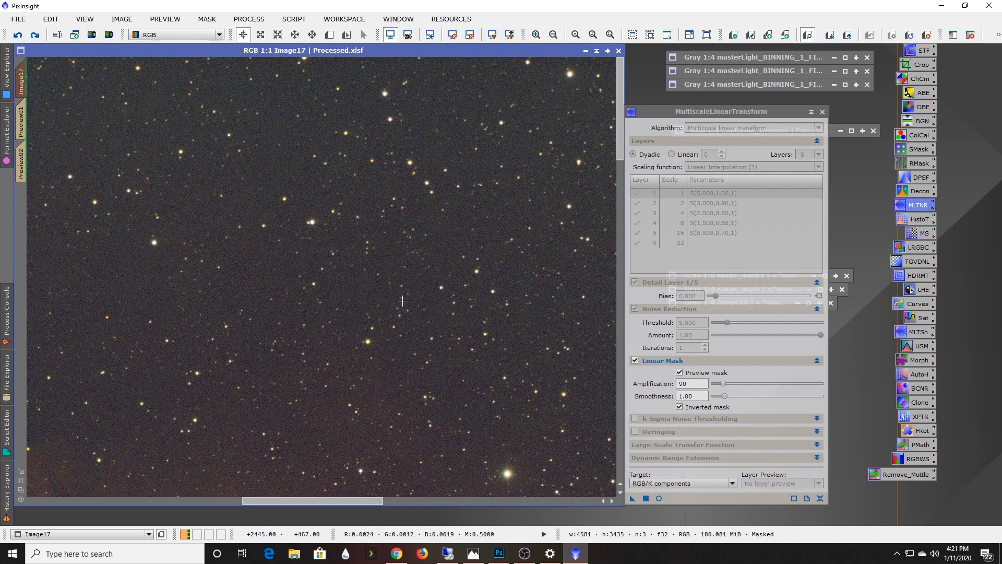
scroll(460, 279, "down", 1)
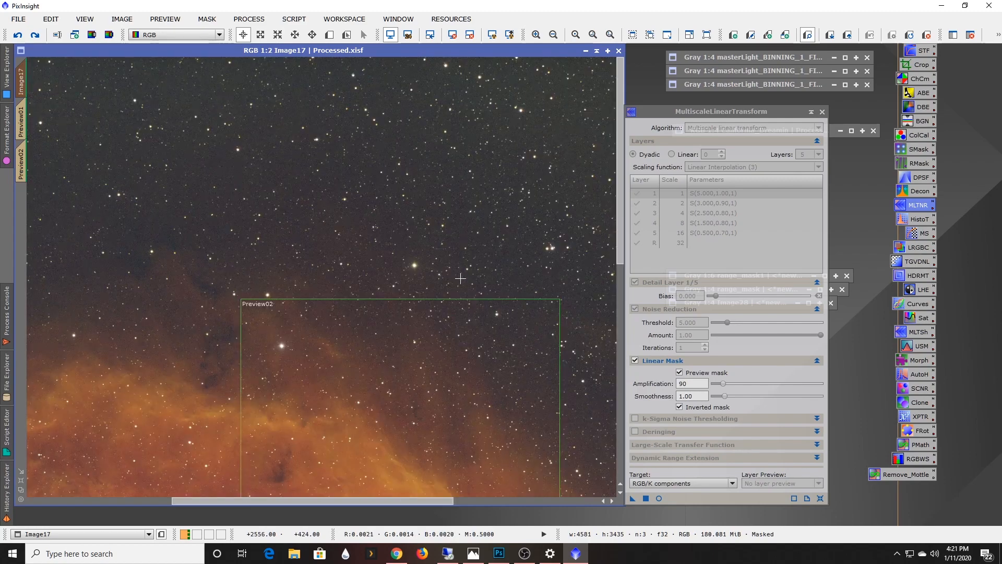
scroll(322, 277, "up", 1)
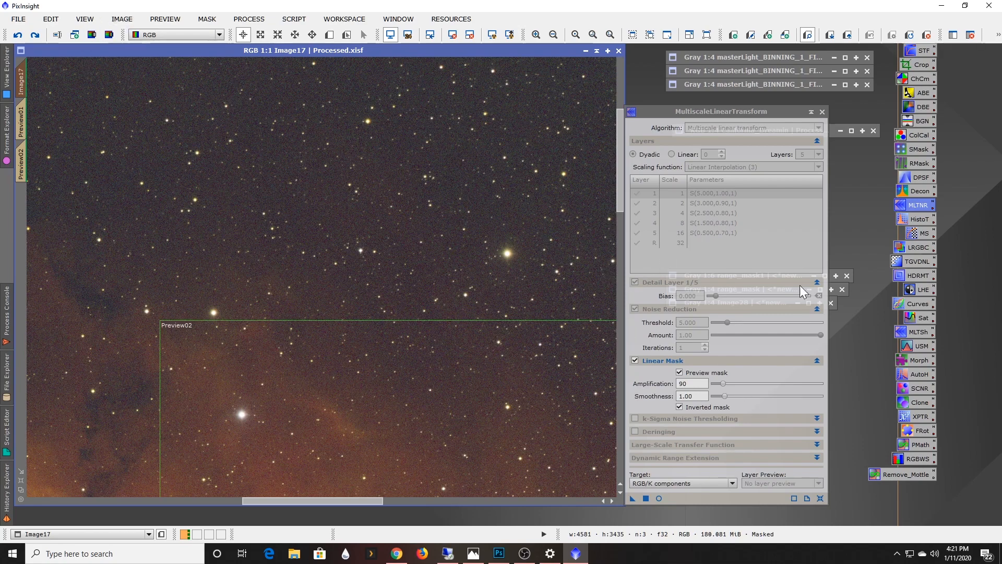
- Close the MultiscaleLinearTransform process, view the gray mask Image28, and put it away as an icon again
left_click(822, 112)
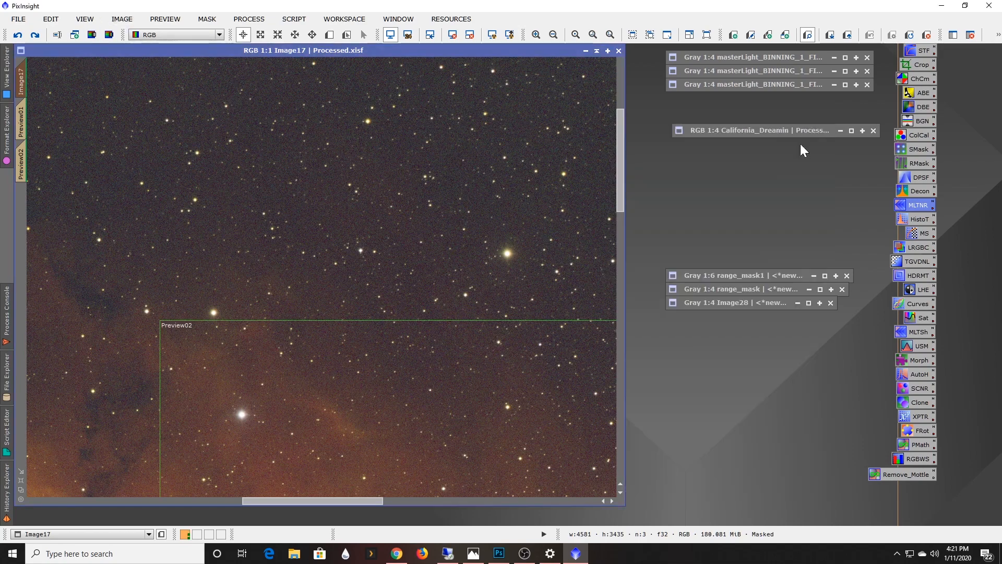
double_click(737, 303)
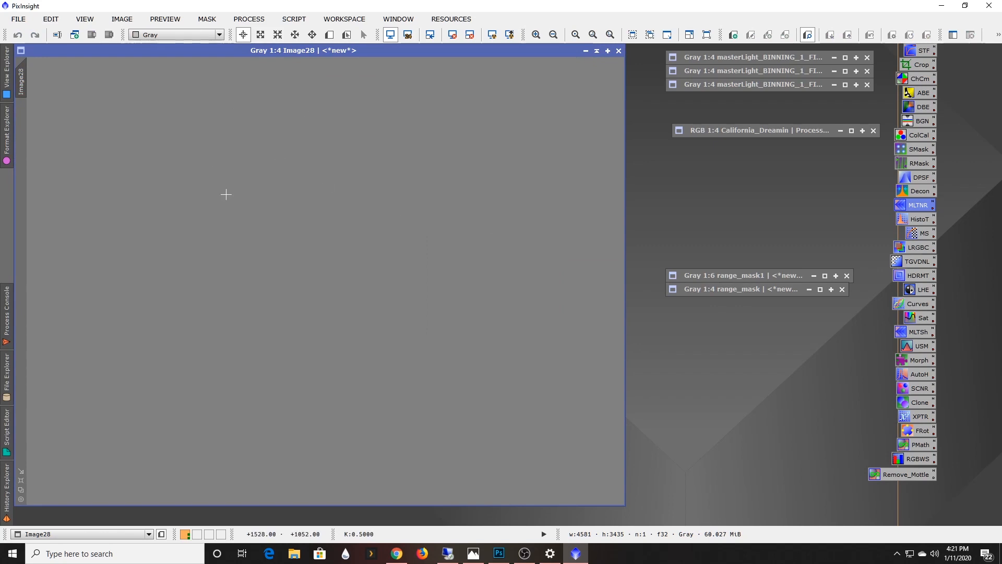
left_click(596, 51)
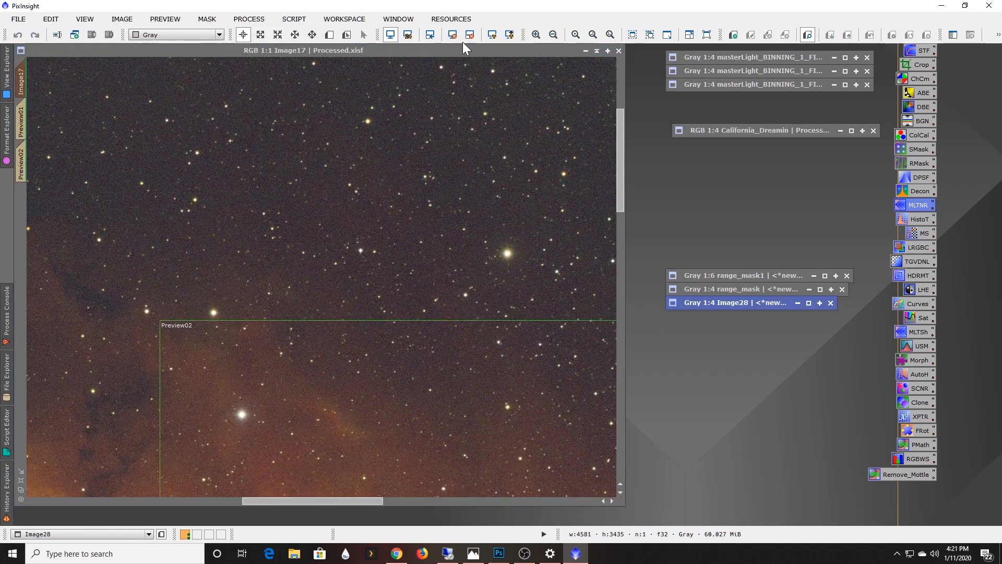
- Create a new image from Image17 with PixelMath, using the RGB/K expression .5 and the Create new image destination
left_click(240, 20)
mouse_move(256, 34)
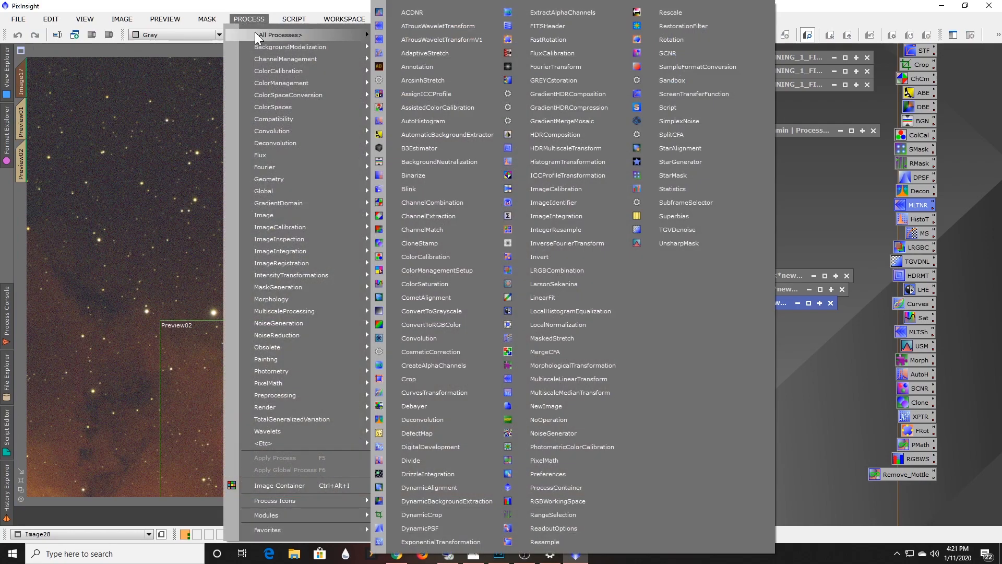
left_click(576, 461)
left_click(577, 166)
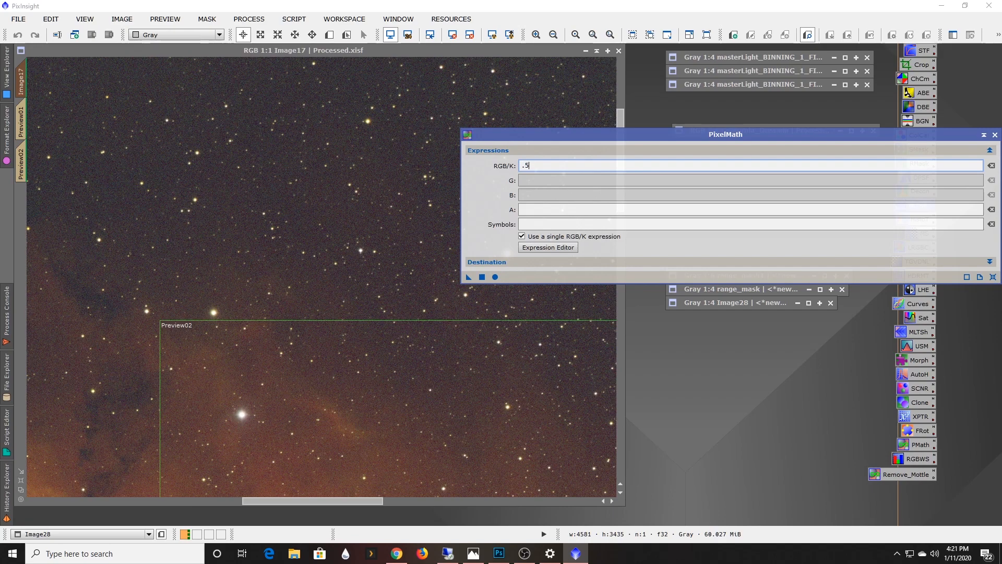
left_click(495, 263)
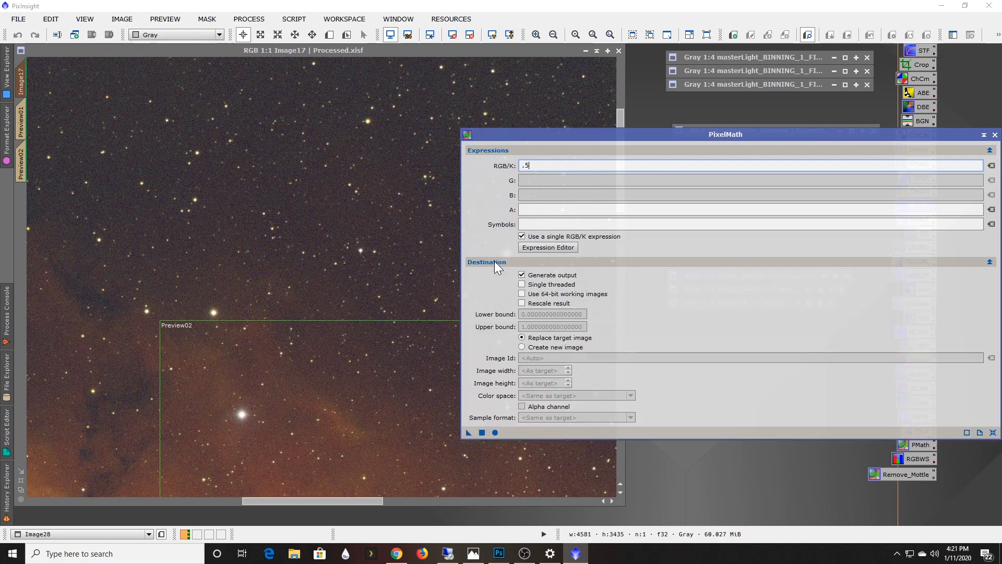
left_click(522, 347)
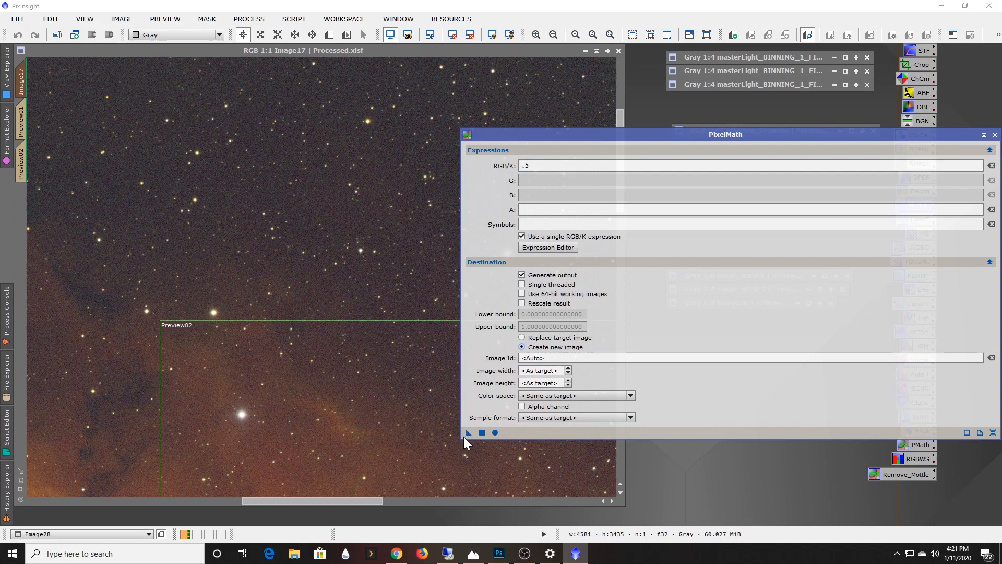
left_click_drag(467, 433, 313, 284)
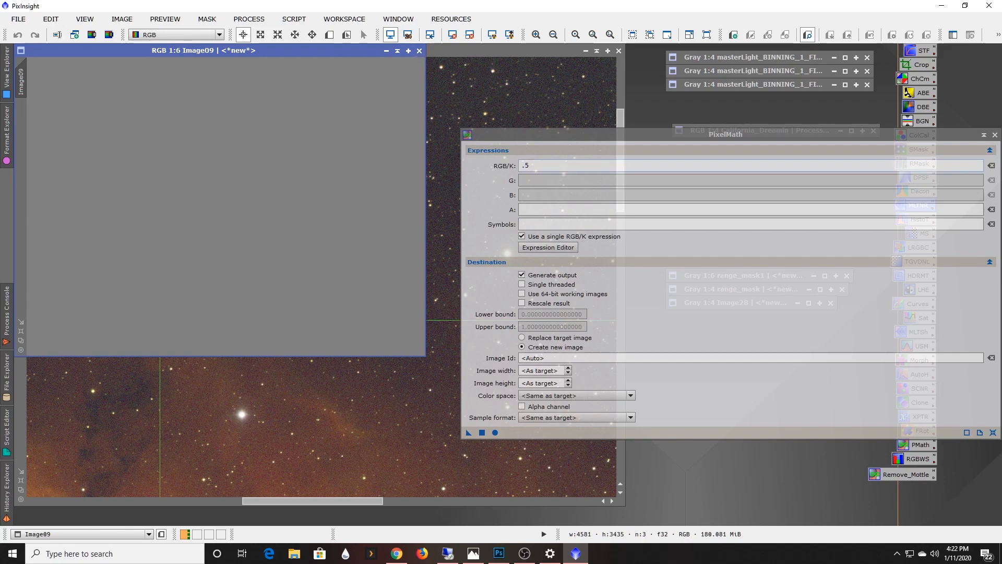
- Close PixelMath and discard the newly created gray image
left_click(996, 135)
left_click_drag(293, 52, 542, 120)
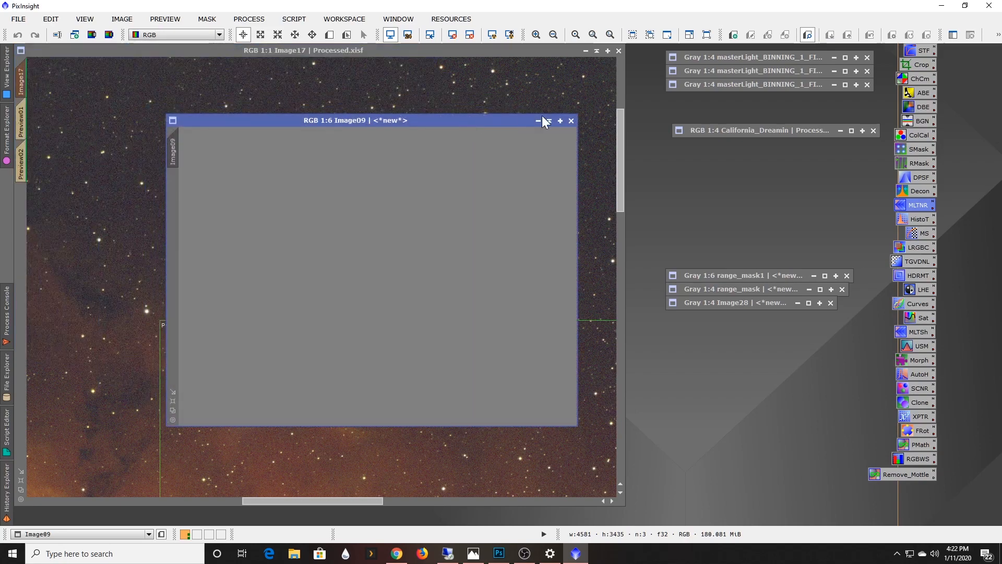
left_click(571, 120)
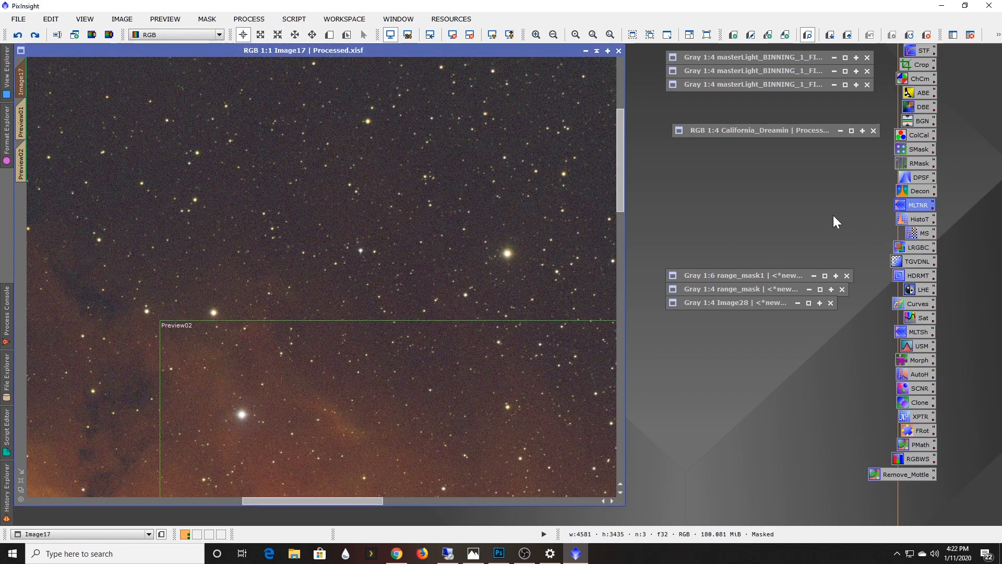
- Open the saved MLTNR process and redo the noise reduction on Image17, toggling it off and on to compare the star field
double_click(917, 206)
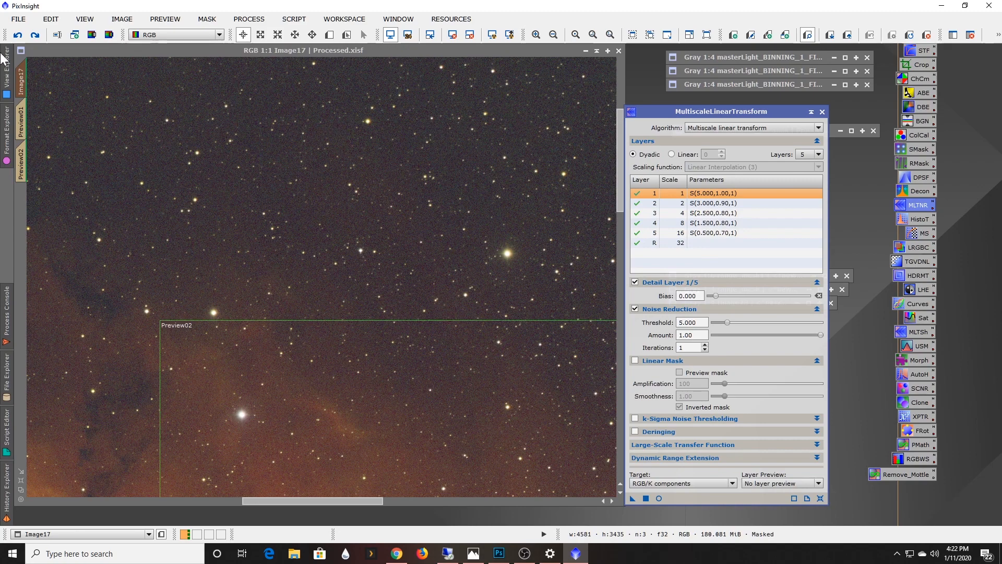
left_click(32, 35)
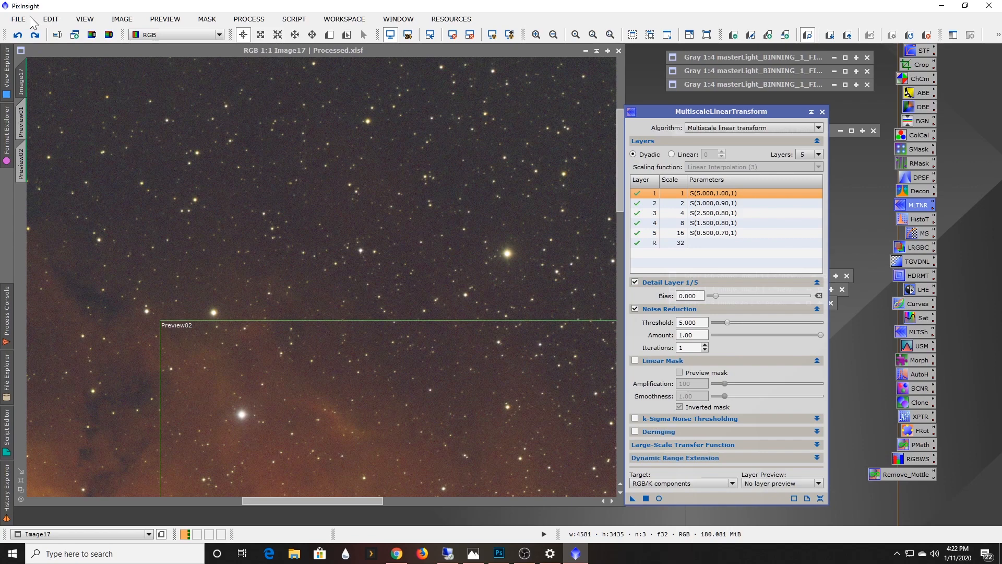
left_click(18, 35)
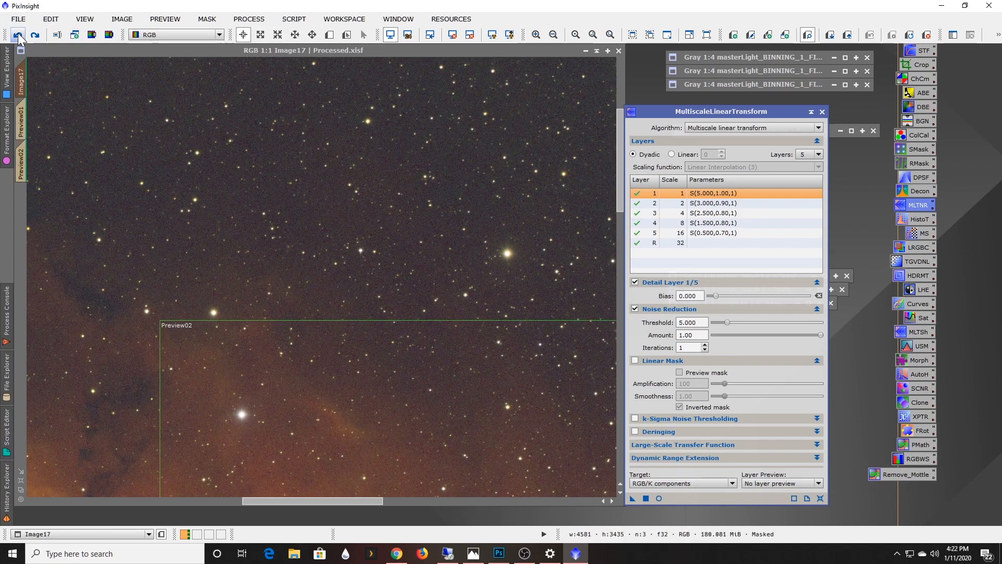
left_click(32, 35)
left_click(18, 36)
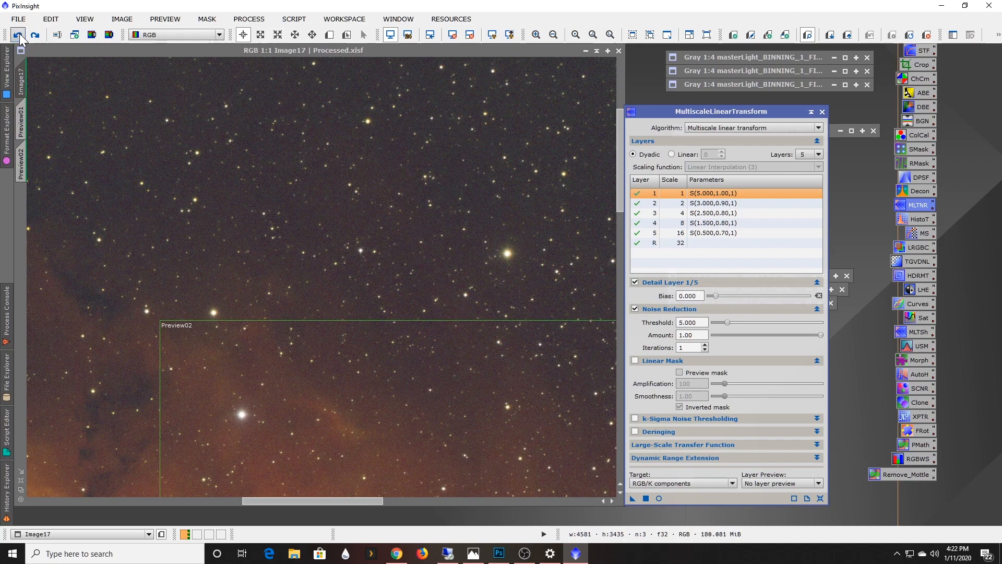
left_click(35, 35)
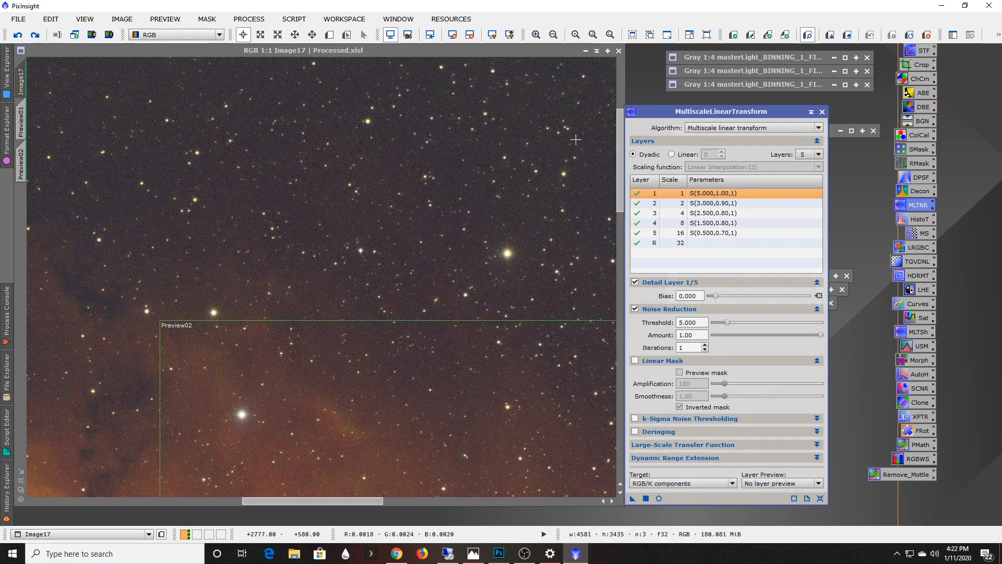
- Compare the nebula area around Preview02 before and after noise reduction, leave the reduction applied, and close the MultiscaleLinearTransform process
left_click_drag(620, 154, 619, 212)
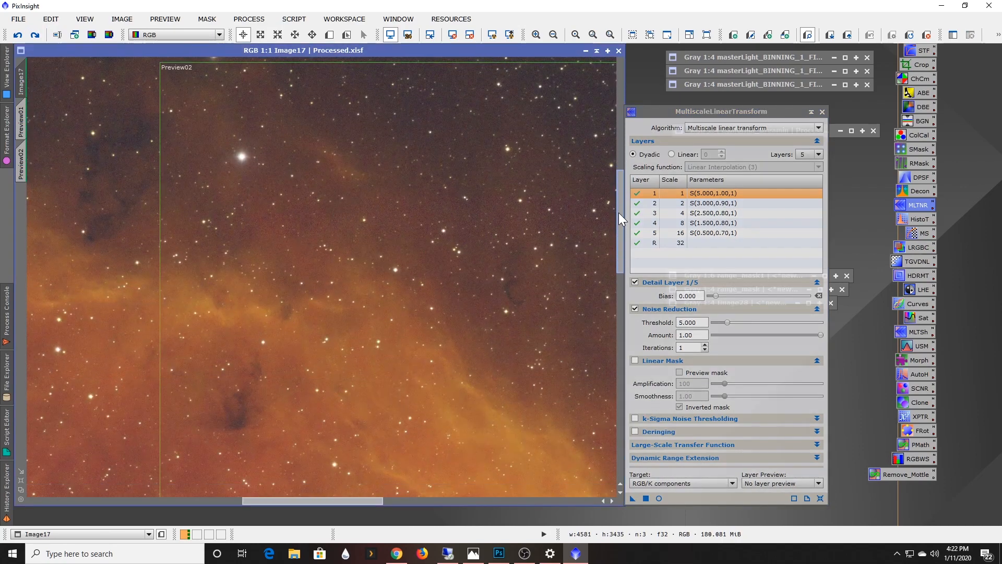
left_click(23, 34)
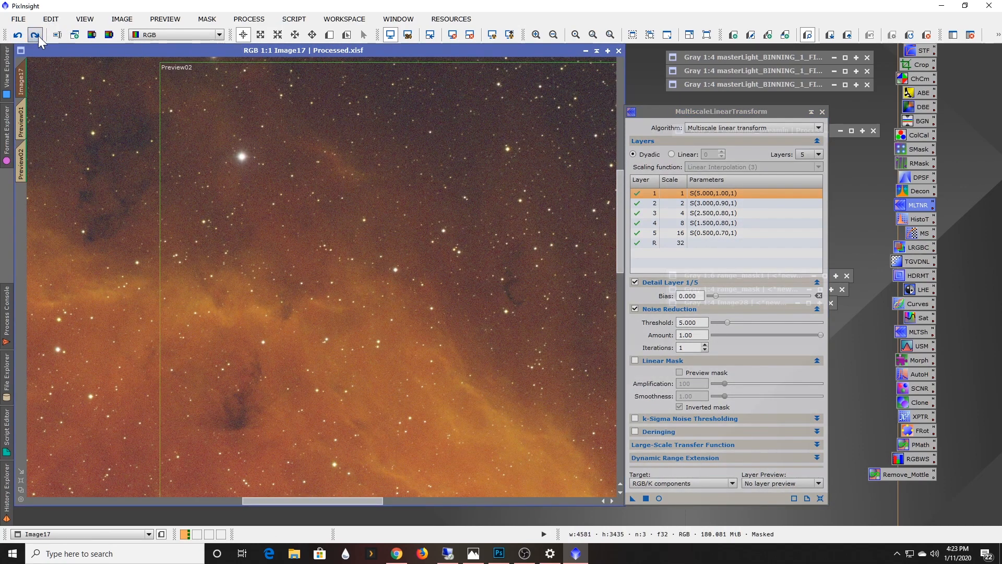
left_click(38, 35)
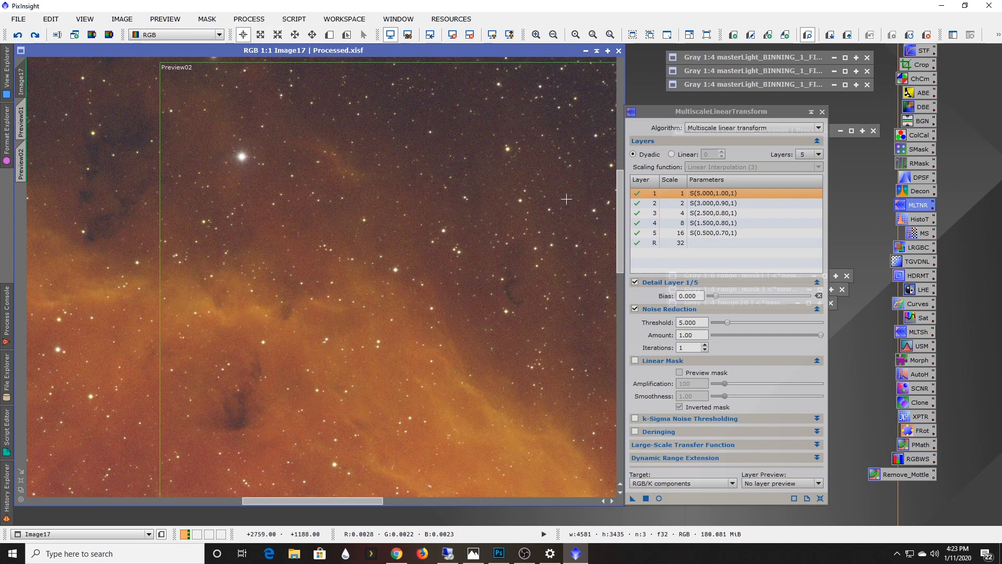
left_click_drag(706, 110, 737, 112)
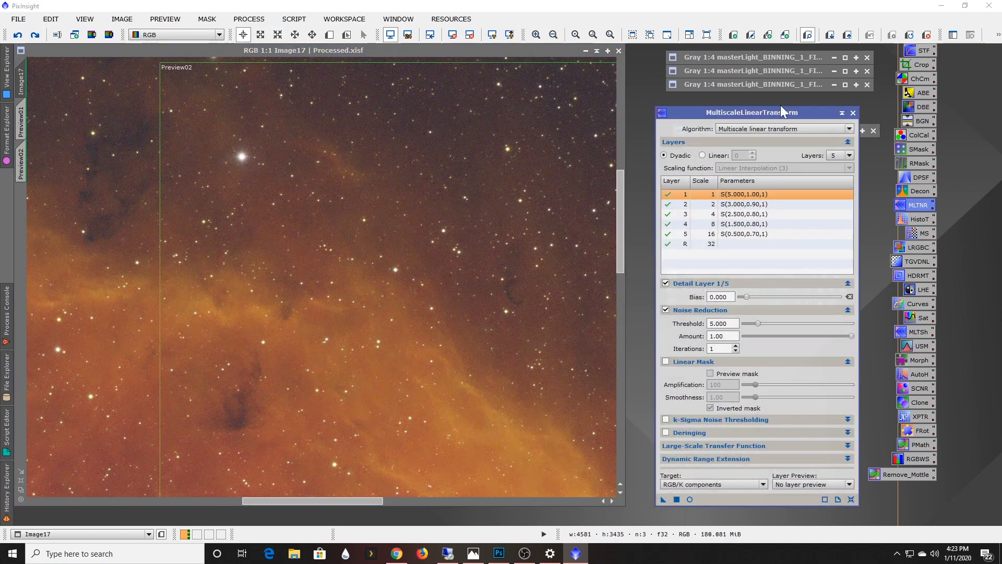
left_click(853, 113)
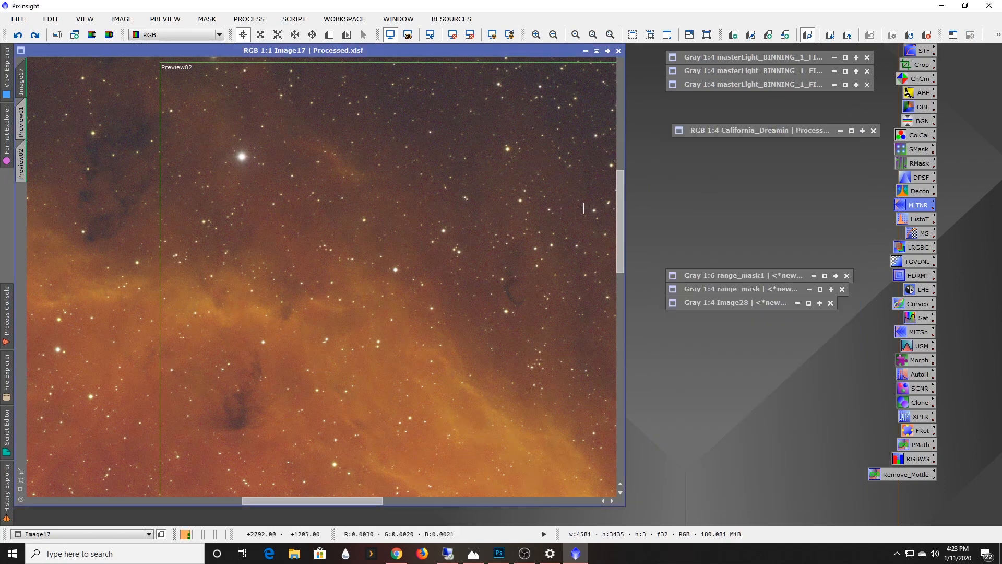
- Compare the whole nebula in Image17 with and without noise reduction by undoing and redoing it twice, leaving it applied
scroll(301, 229, "down", 1)
scroll(301, 228, "down", 1)
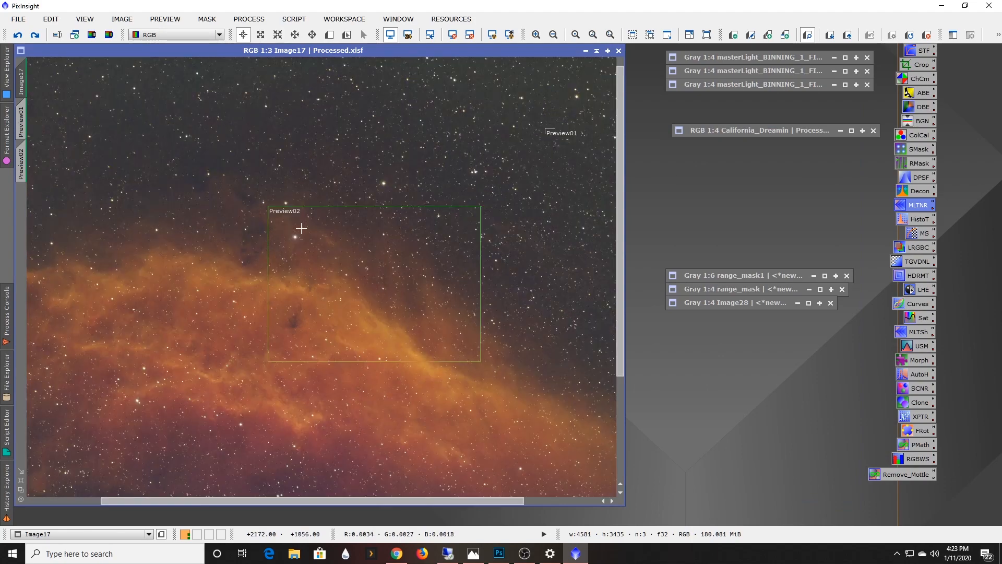
left_click_drag(622, 243, 608, 337)
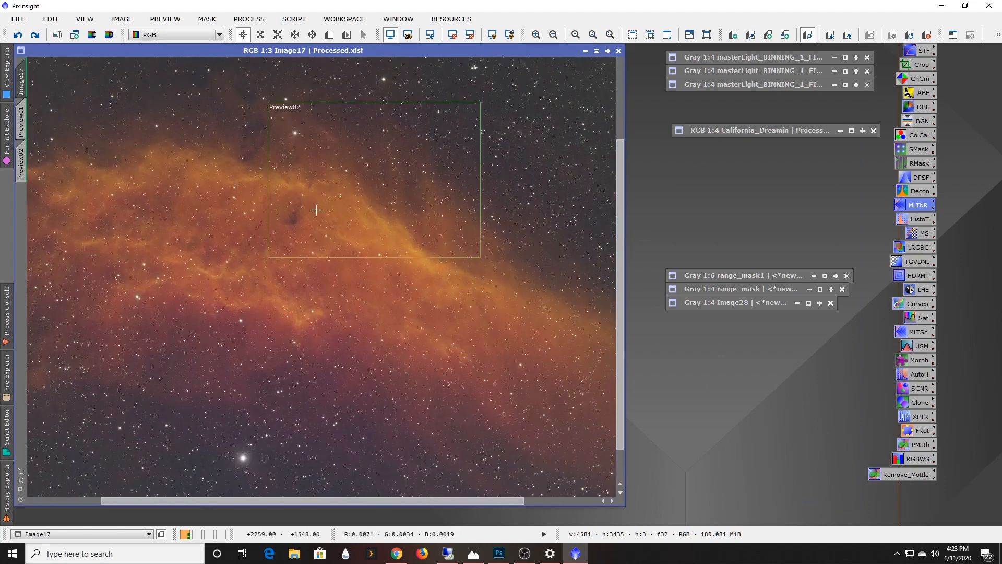
scroll(316, 210, "down", 1)
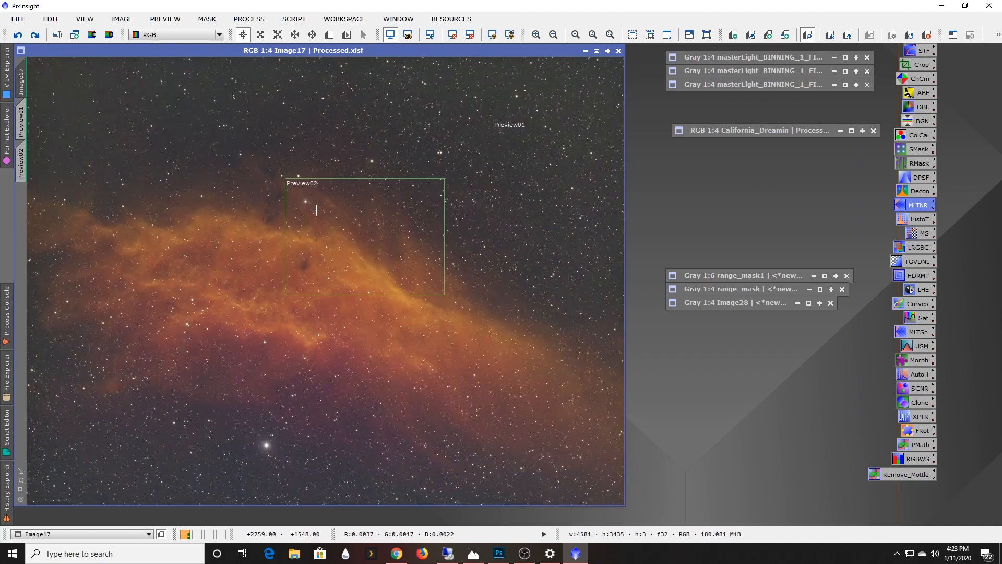
left_click(18, 34)
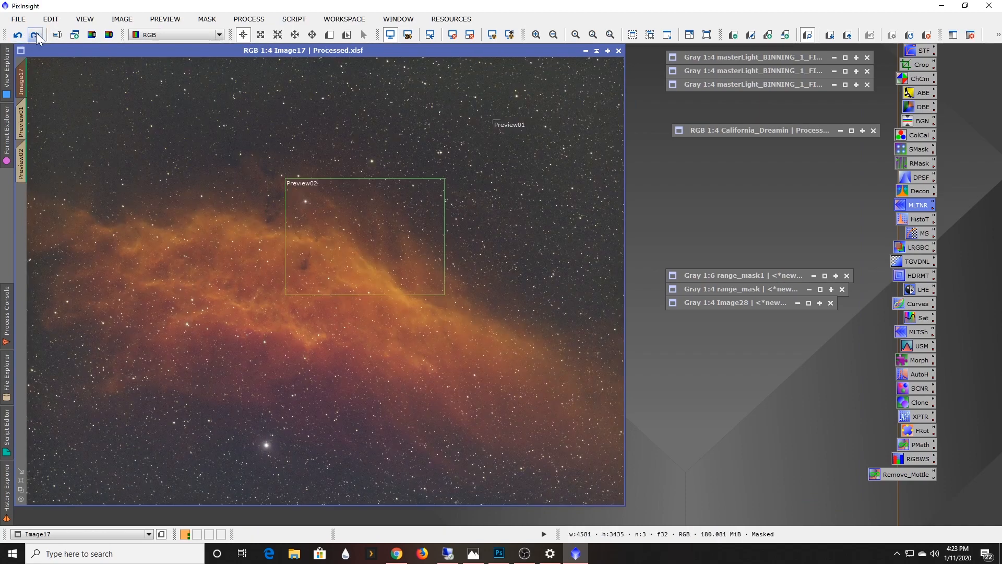
left_click(35, 34)
left_click(19, 34)
left_click(35, 34)
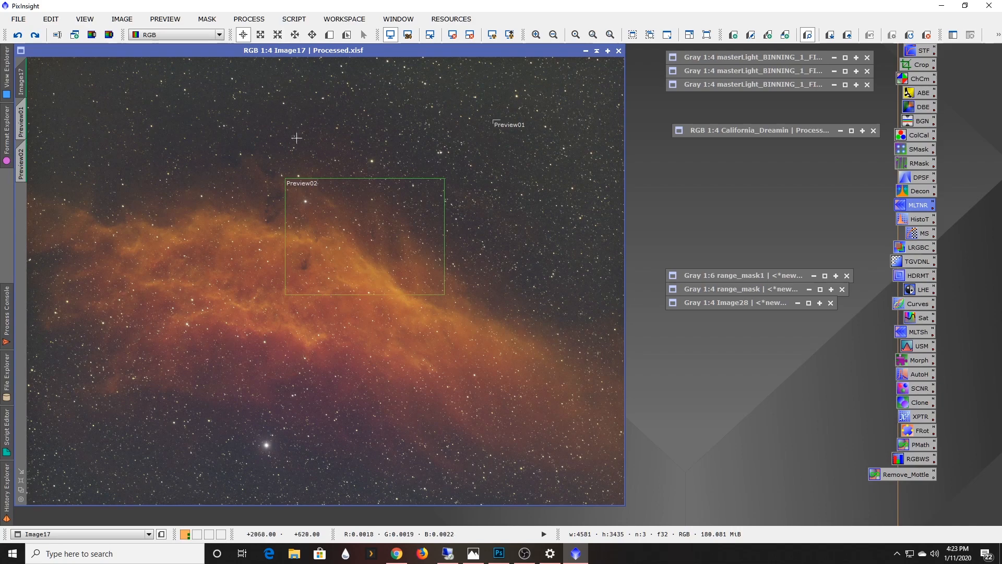
scroll(303, 203, "up", 1)
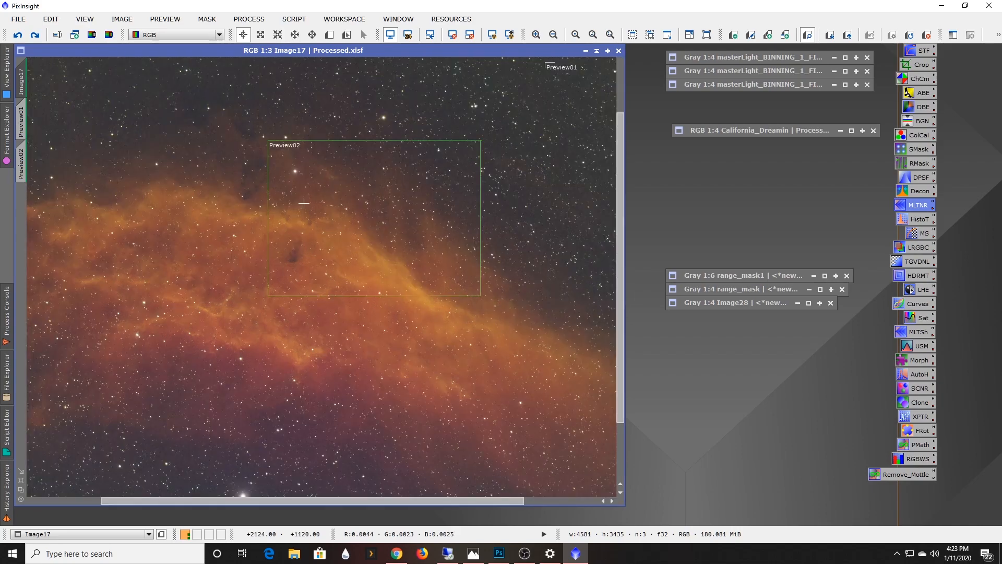
- Redo the HistogramTransformation on Image17 and remove its screen stretch to show the permanently stretched nebula
scroll(304, 203, "down", 1)
scroll(304, 203, "up", 1)
scroll(306, 213, "down", 1)
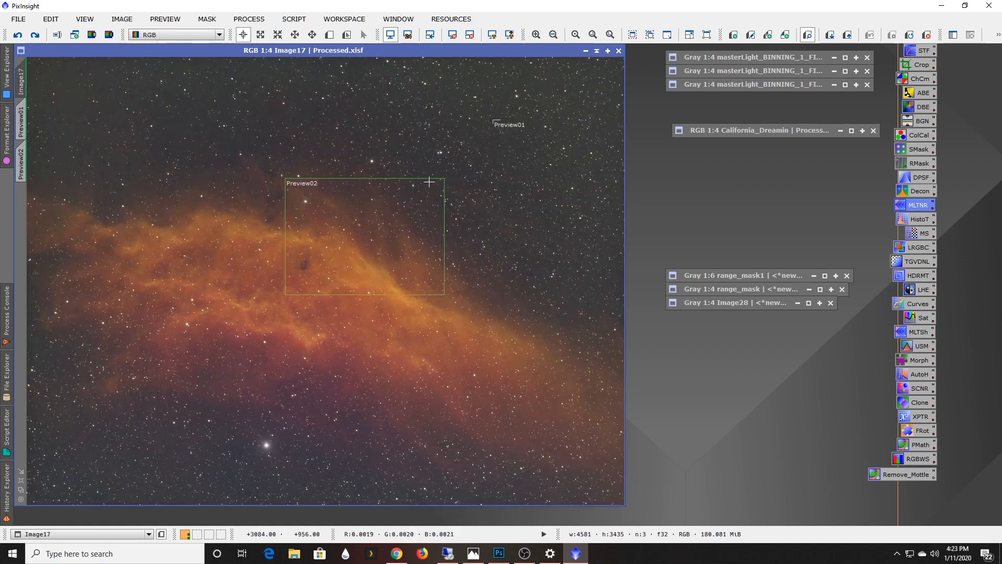
left_click(7, 501)
scroll(281, 266, "up", 1)
scroll(281, 265, "up", 2)
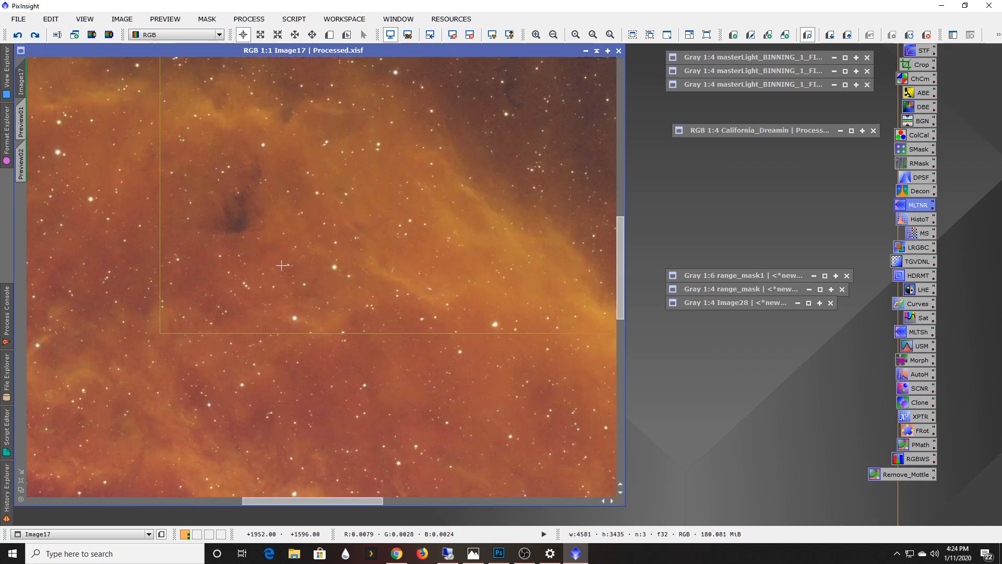
scroll(276, 269, "down", 1)
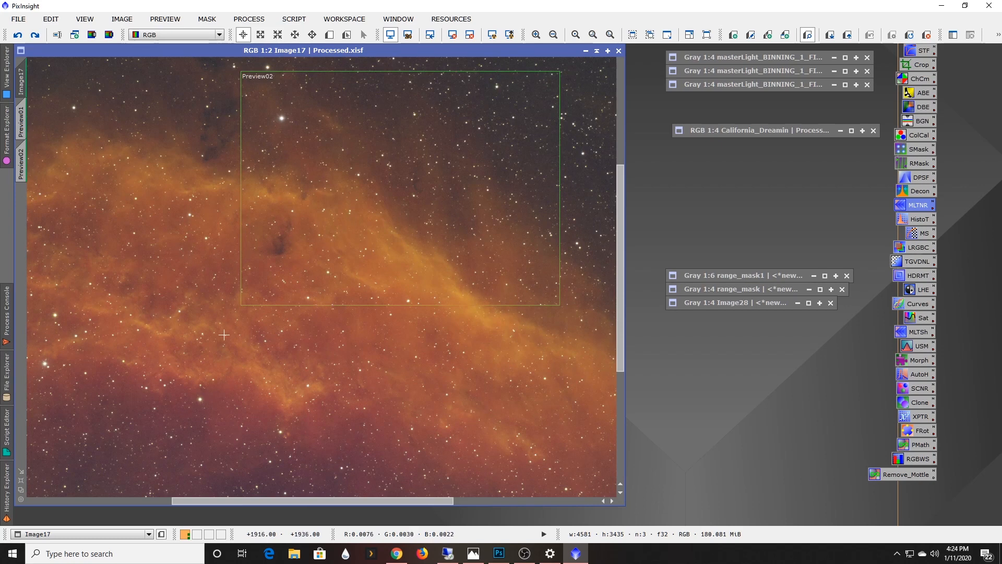
left_click(34, 34)
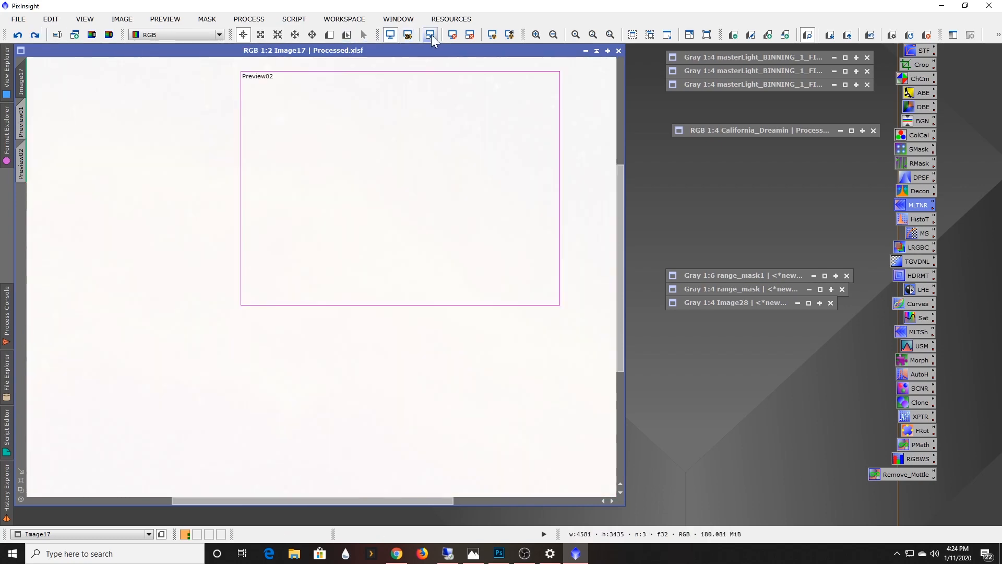
left_click(469, 35)
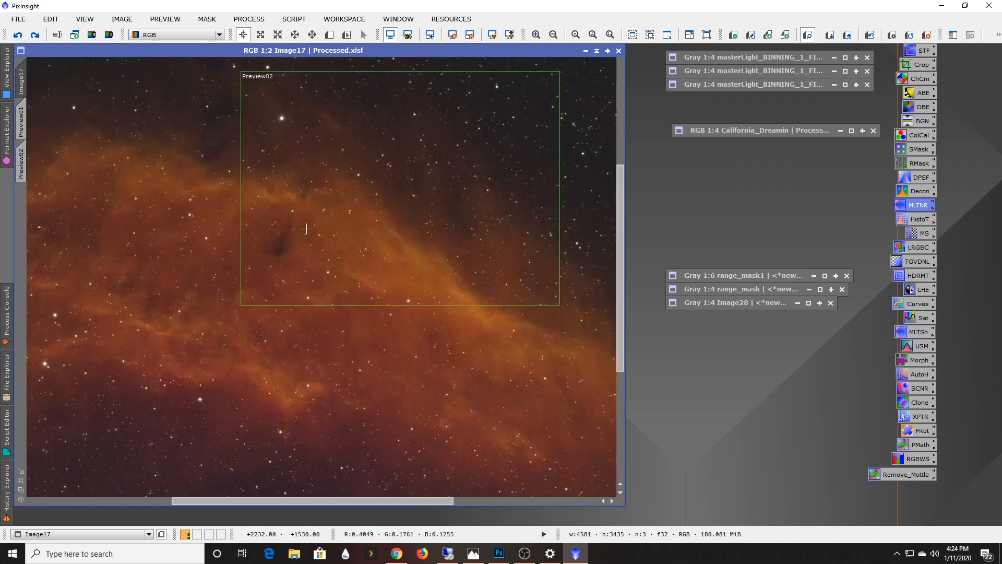
scroll(308, 227, "down", 2)
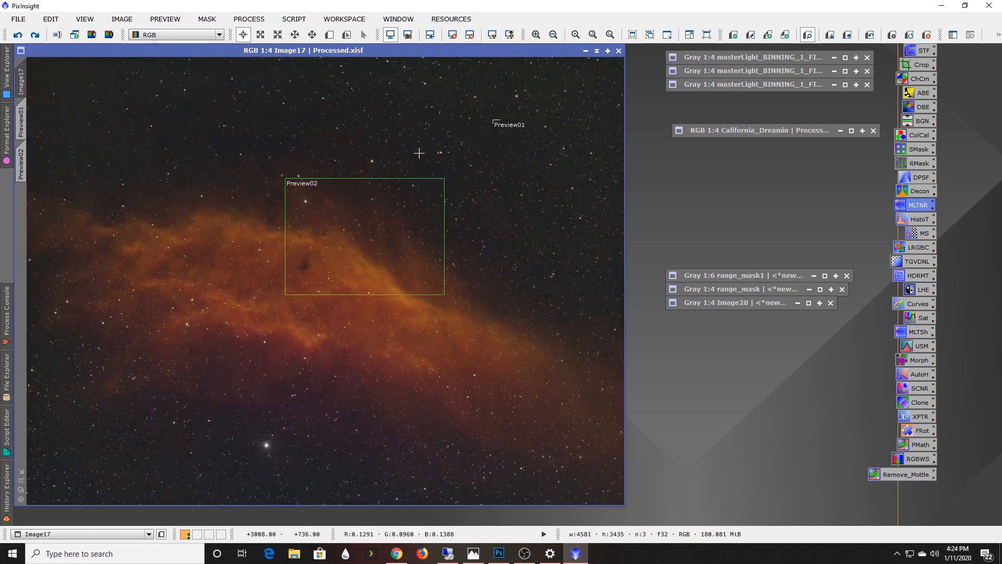
- Open ScreenTransferFunction beside Image17, undo the HistogramTransformation, and auto-stretch the linear image's display
left_click(294, 19)
mouse_move(249, 19)
mouse_move(269, 36)
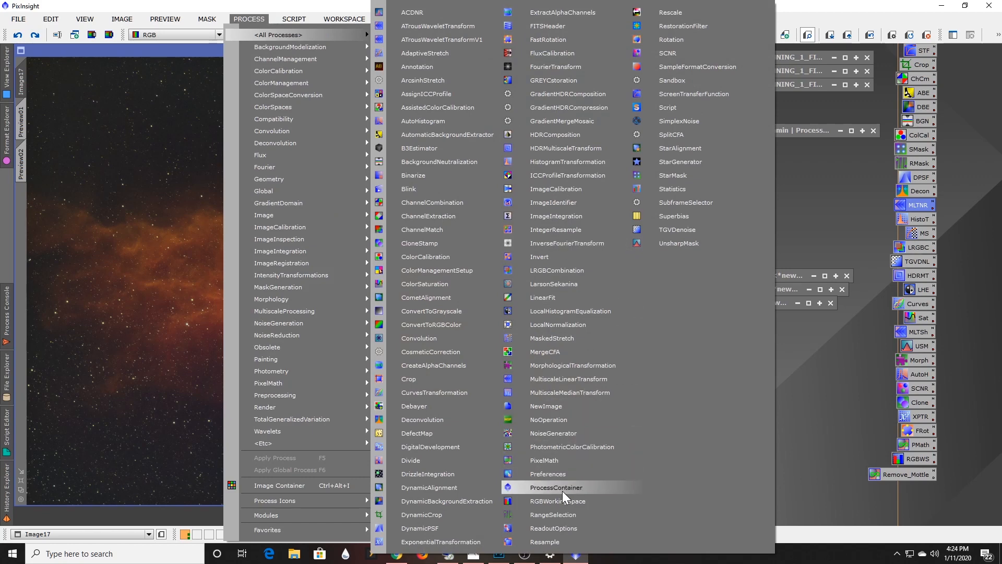
left_click(699, 94)
left_click_drag(712, 472, 671, 288)
left_click_drag(962, 308, 842, 308)
left_click_drag(679, 293, 764, 332)
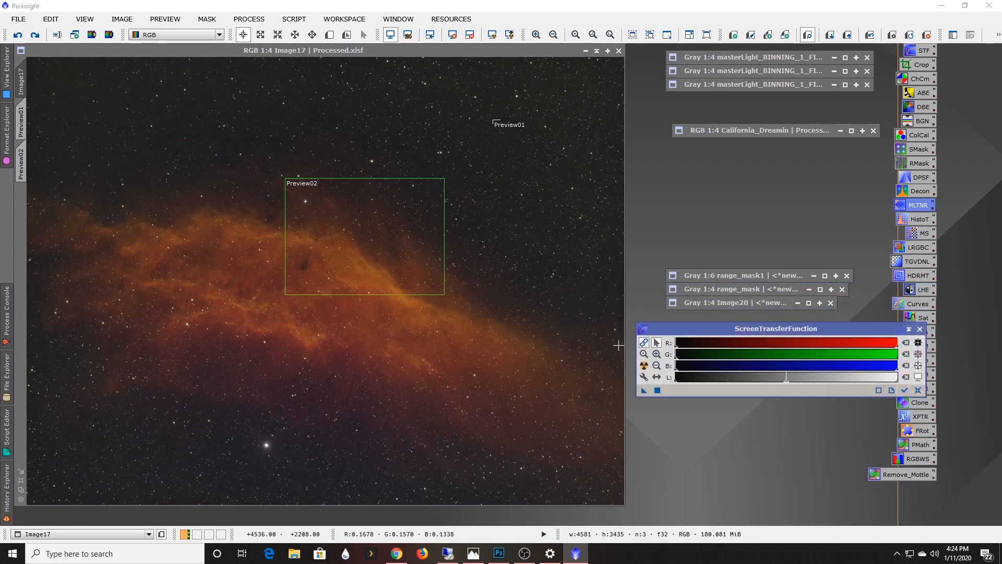
left_click(19, 36)
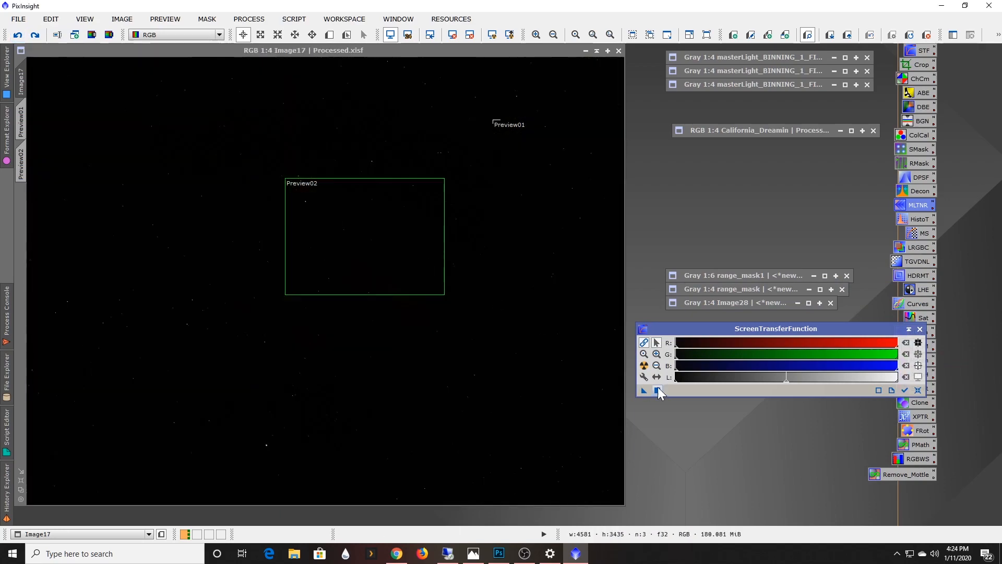
left_click(644, 367)
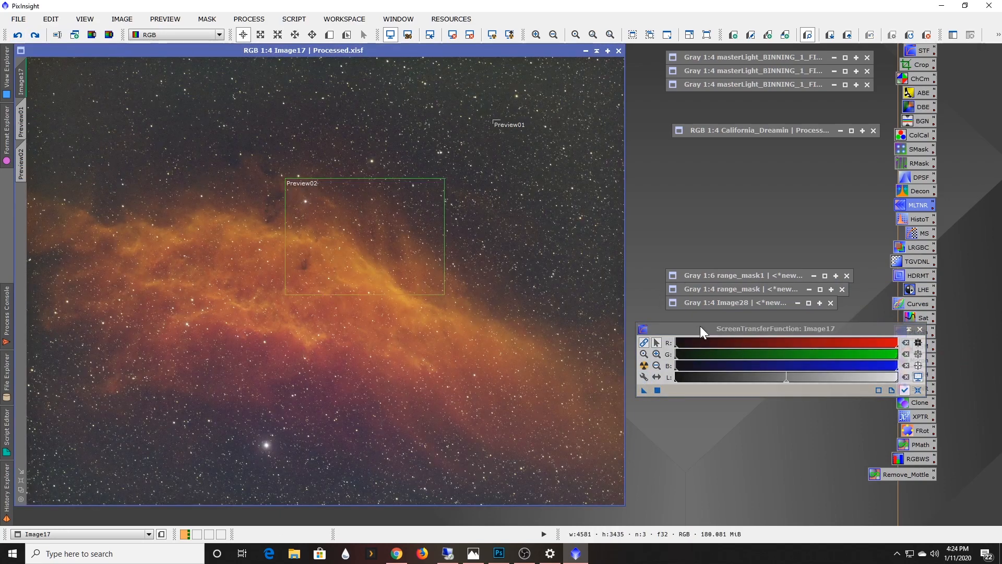
- Magnify the ScreenTransferFunction scale and raise the linked RGB midtones to darken the display of Image17
left_click(656, 354)
left_click(688, 346)
left_click(688, 345)
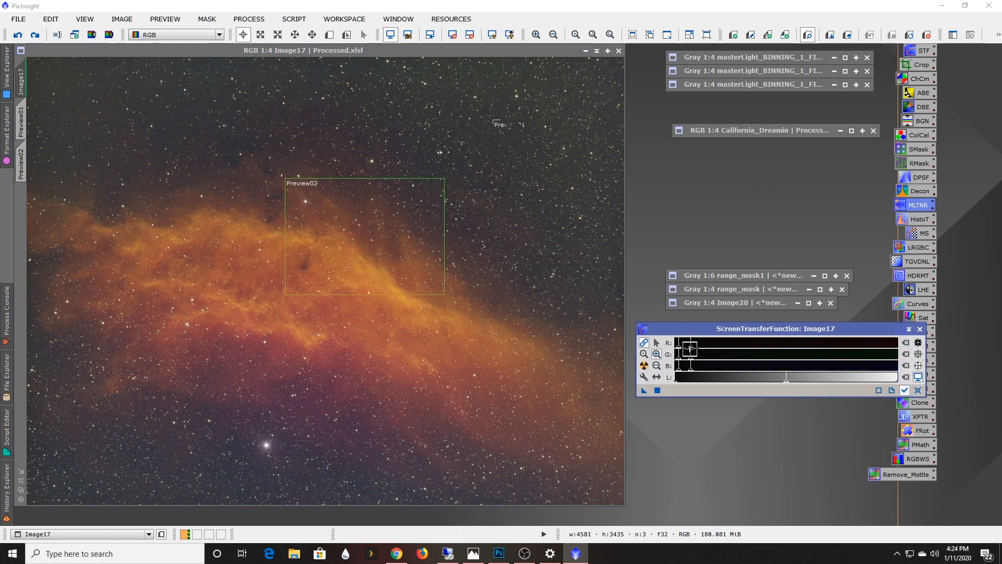
left_click_drag(690, 353, 711, 352)
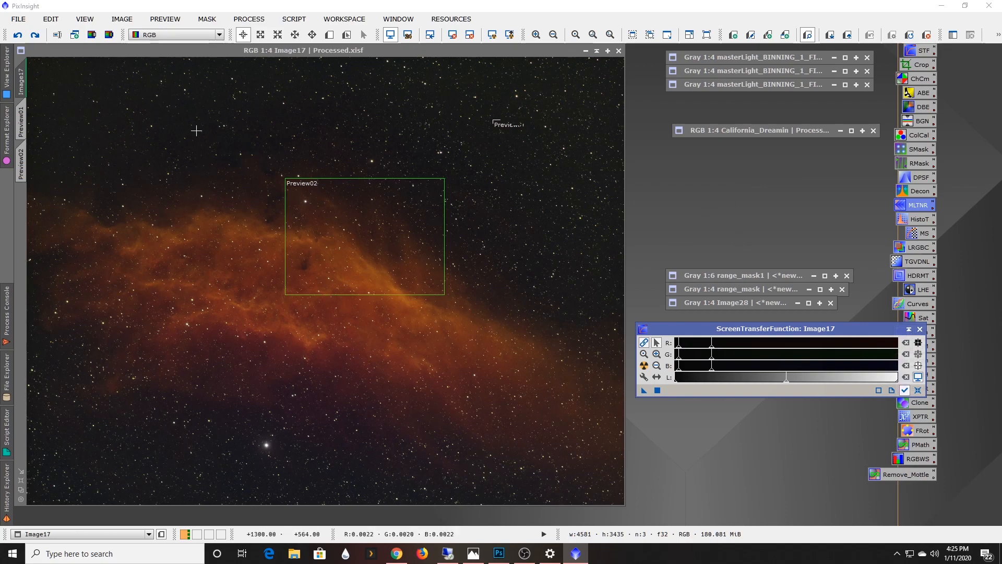
- Redo the HistogramTransformation on Image17 without any screen stretch and close ScreenTransferFunction
left_click(35, 35)
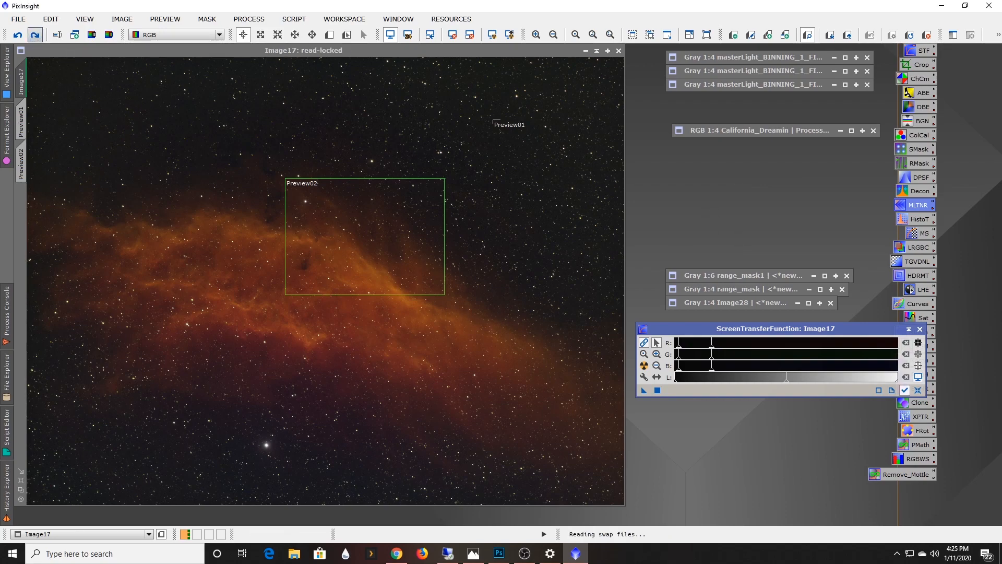
left_click(473, 34)
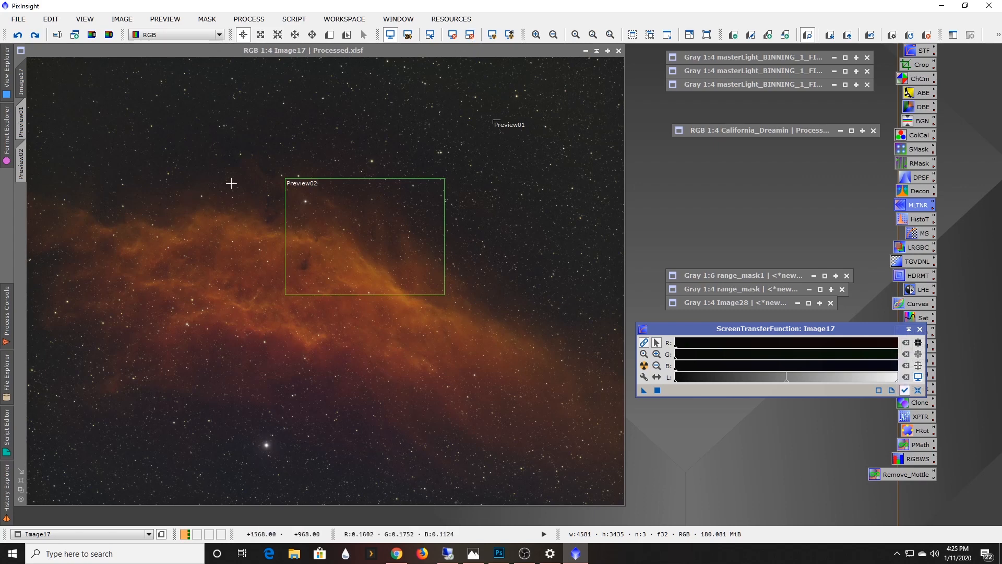
left_click(920, 328)
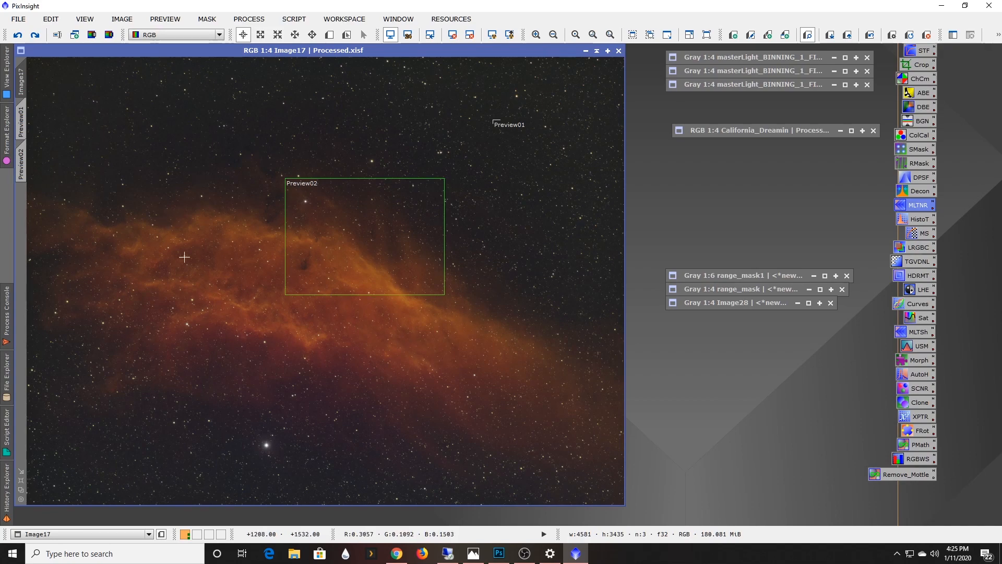
- Open the saved TGVDNL process beside Image17 and check the image's processing history
left_click(7, 488)
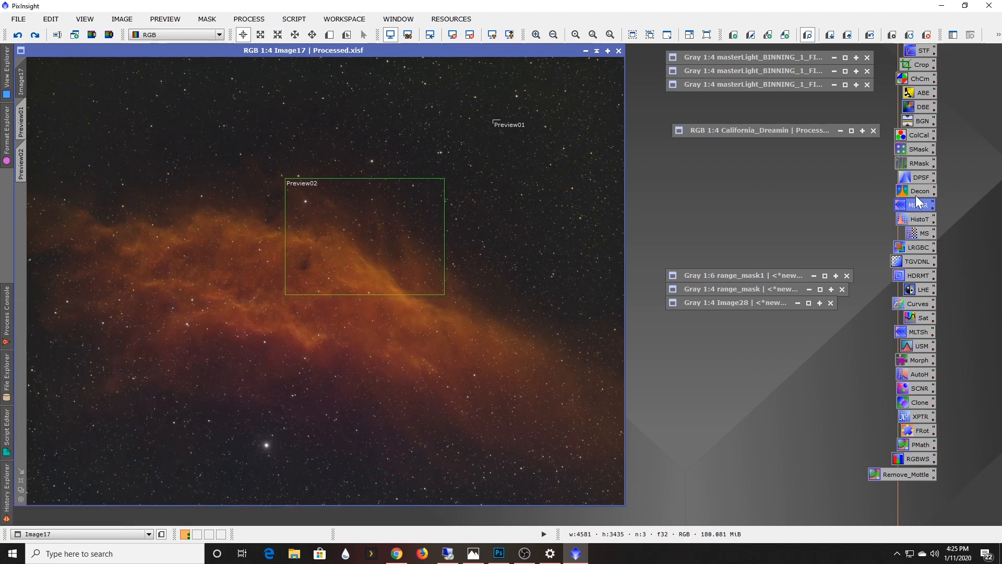
double_click(909, 261)
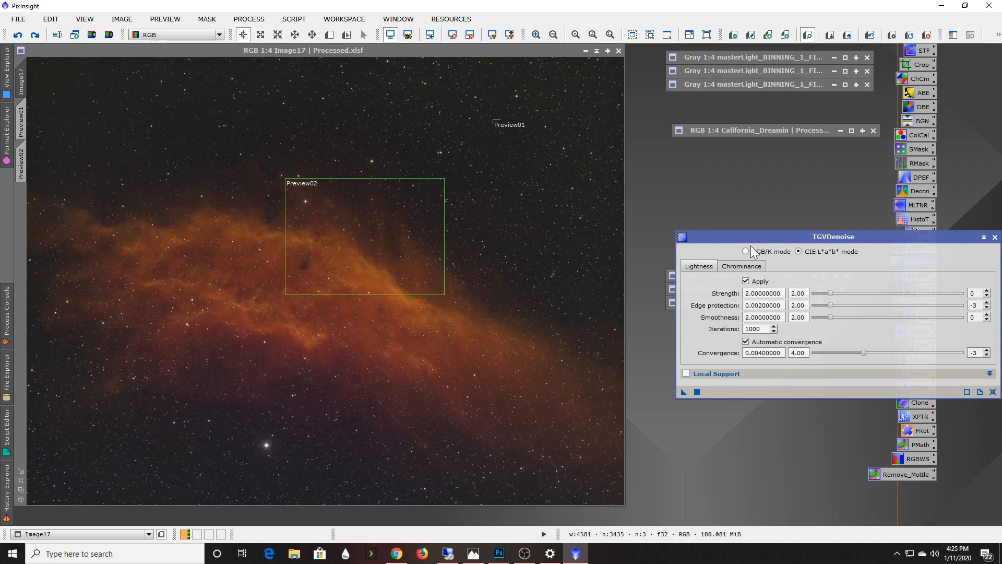
left_click_drag(750, 238, 687, 168)
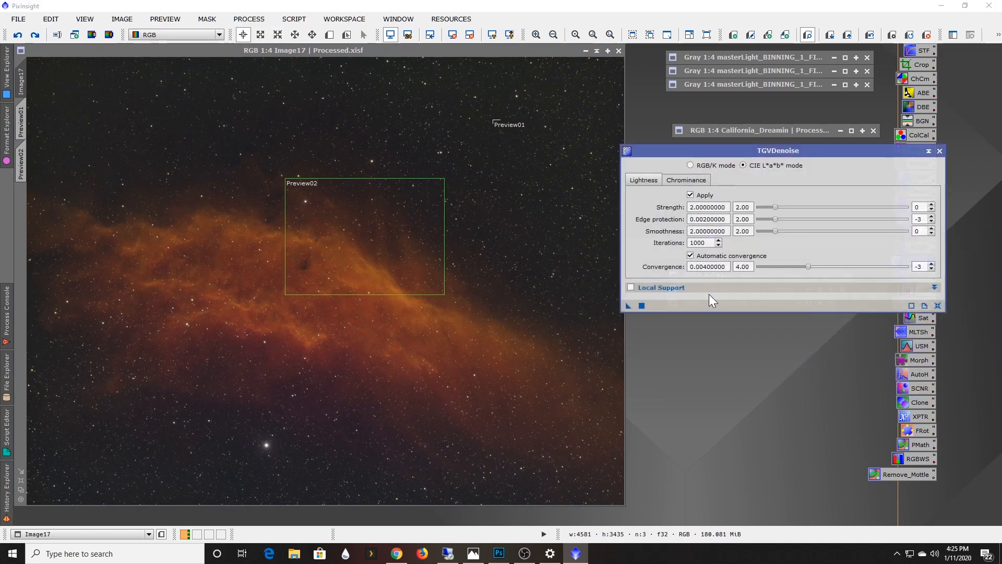
left_click_drag(685, 150, 702, 146)
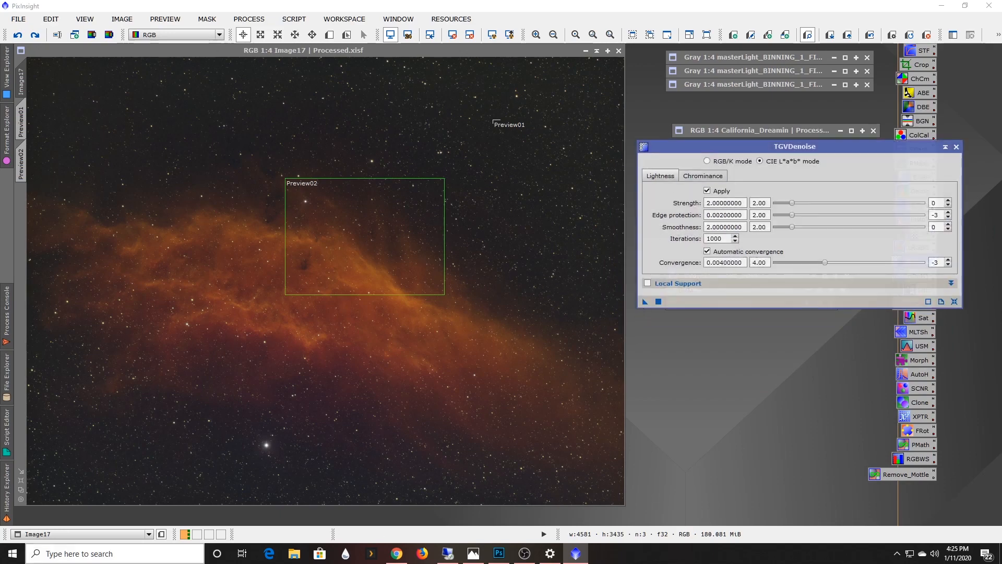
mouse_move(5, 512)
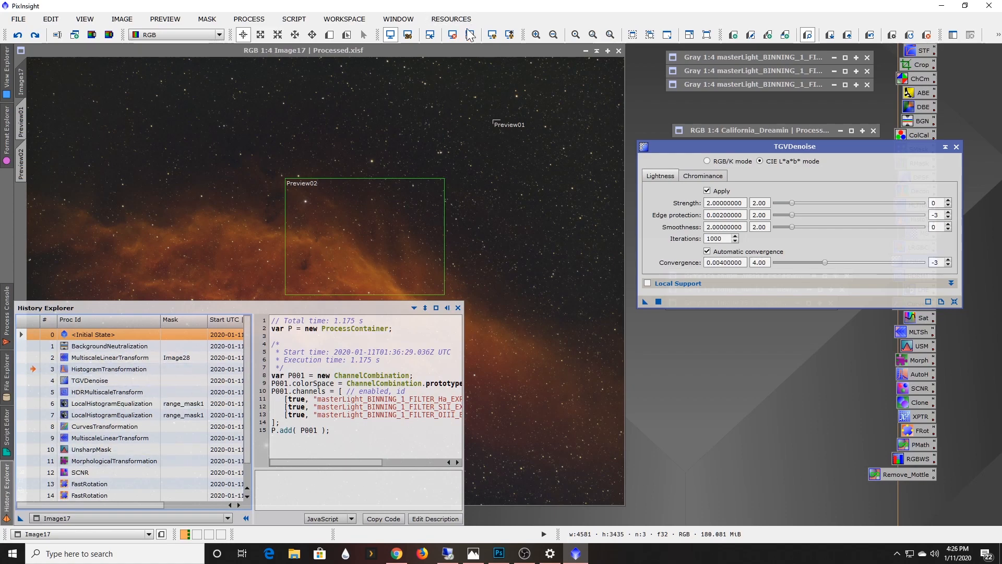
- Compare the nebula detail near Preview02 with and without TGVDenoise through redo and undo, and view the Local Support options
left_click(445, 49)
scroll(195, 256, "up", 1)
scroll(195, 256, "up", 2)
scroll(193, 248, "up", 1)
scroll(194, 248, "down", 1)
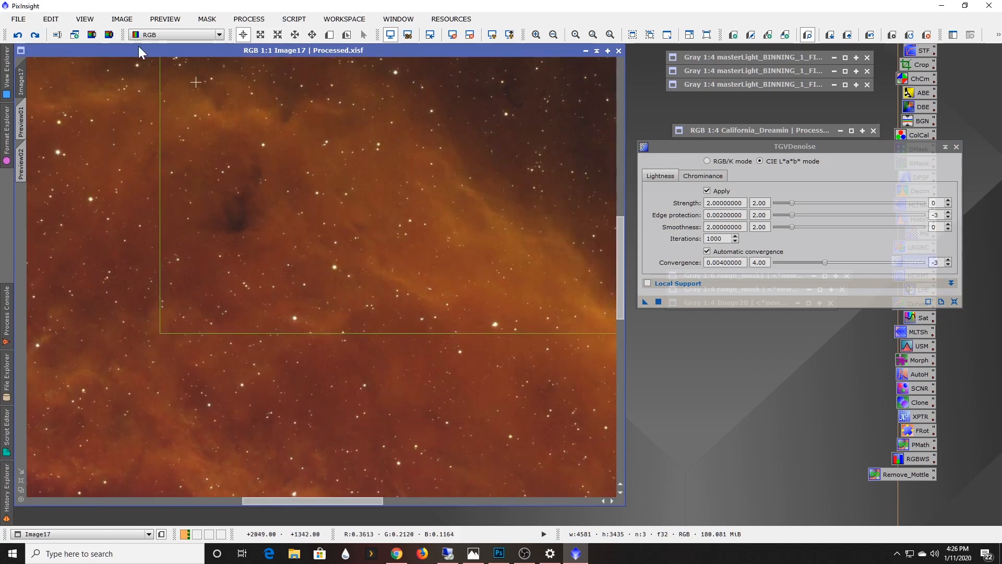
left_click(36, 36)
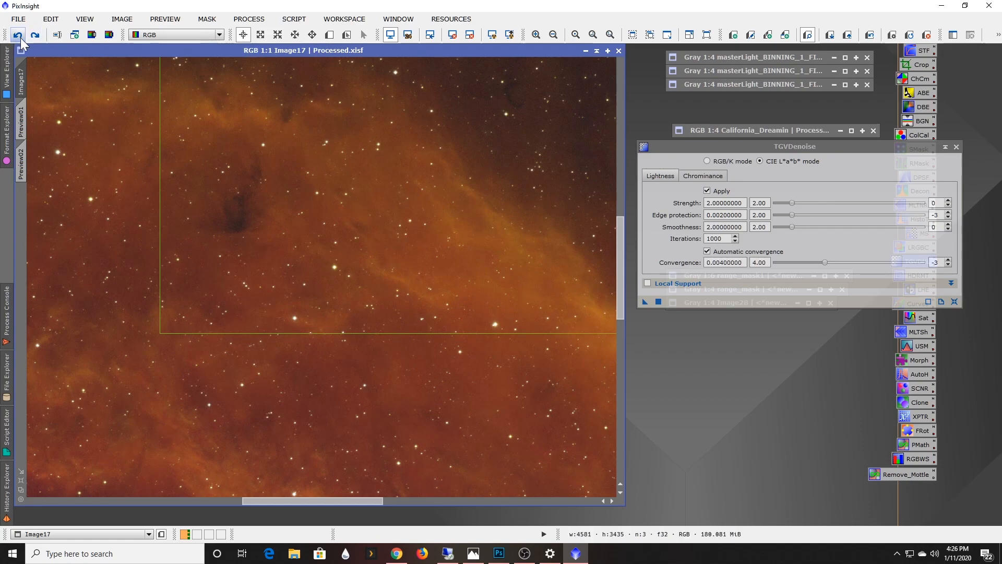
scroll(267, 216, "up", 4)
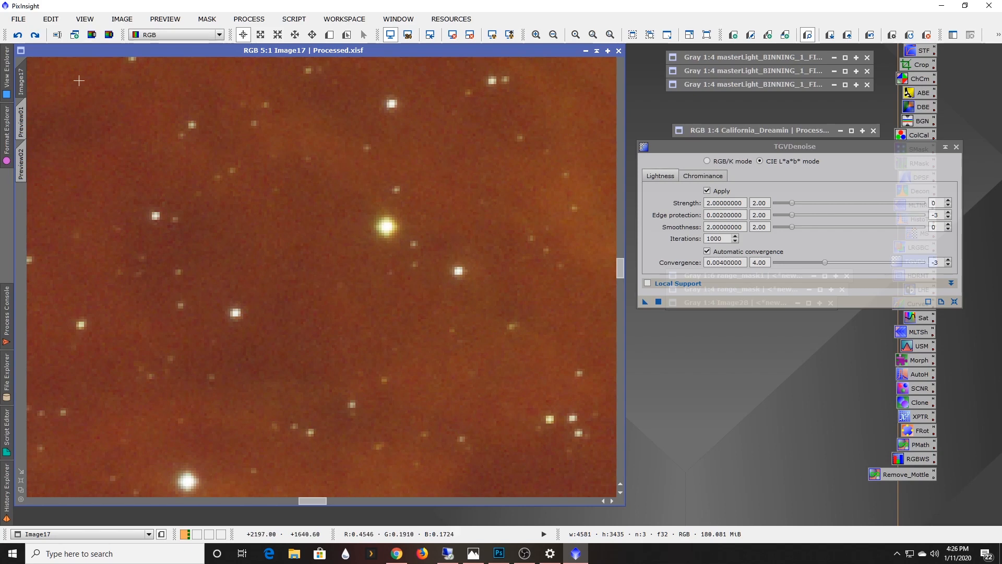
left_click(40, 39)
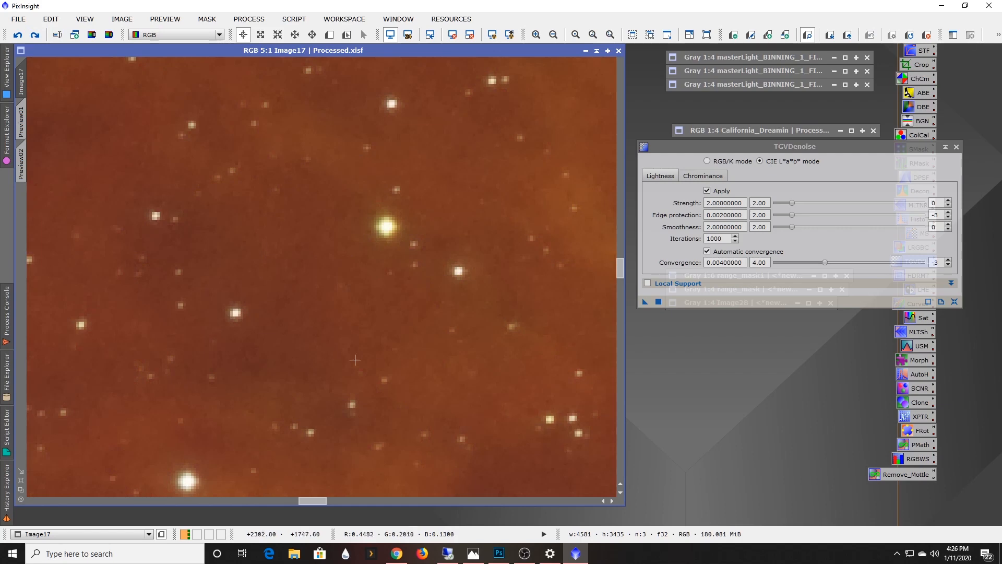
left_click(18, 35)
left_click(30, 36)
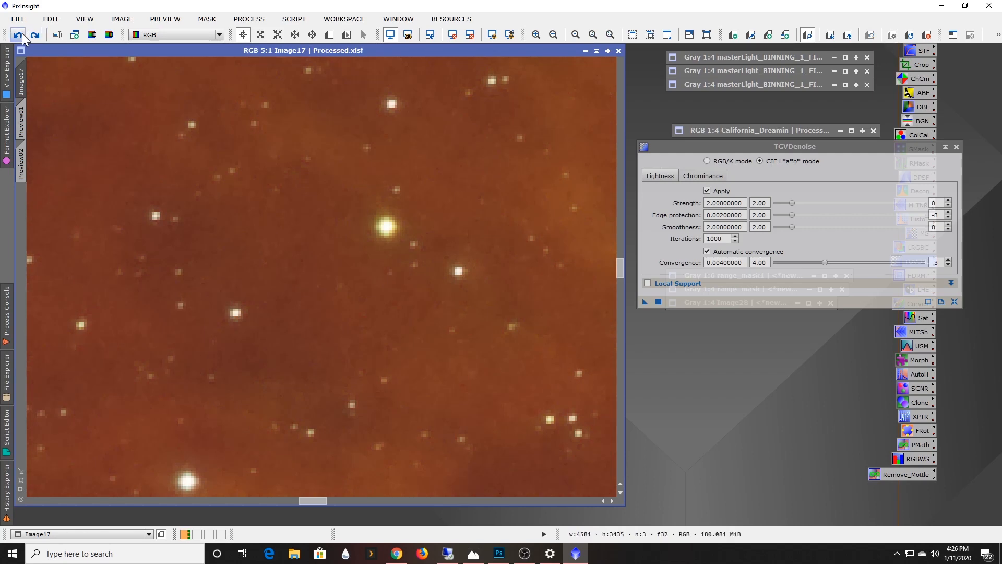
left_click(20, 35)
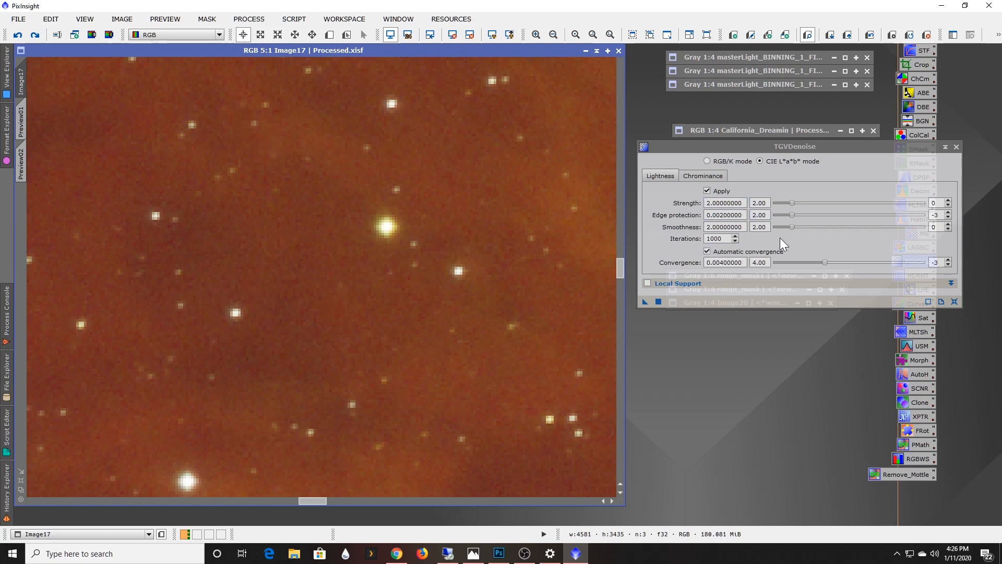
left_click(712, 284)
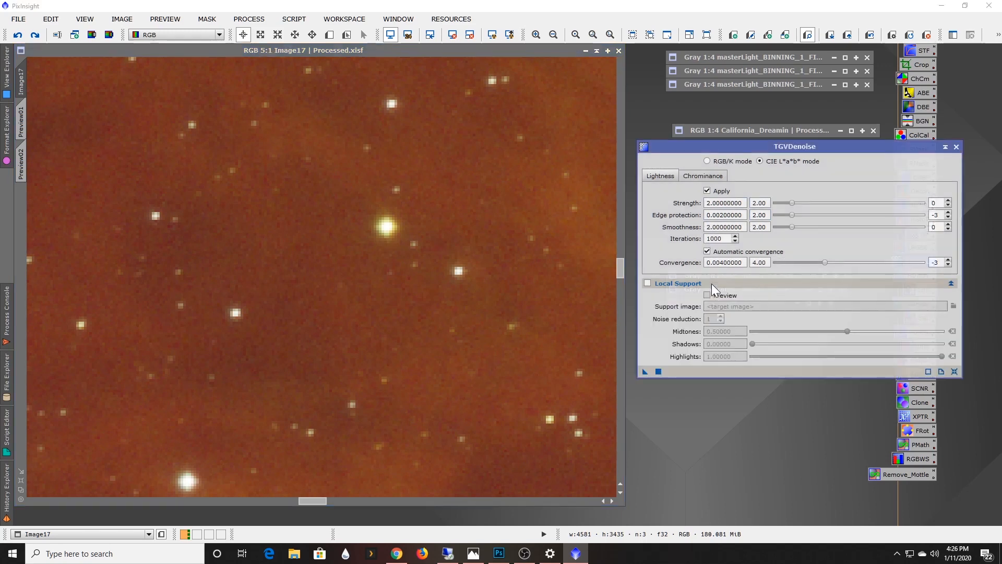
left_click(676, 285)
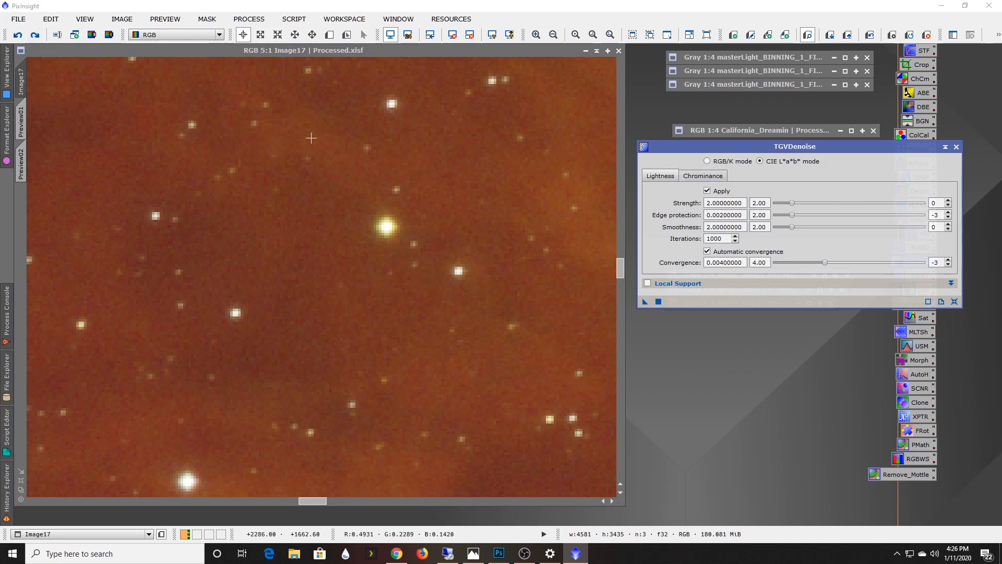
- Compare the dark star-field background of Image17 above the nebula with and without TGVDenoise, stepping through its history
left_click(18, 35)
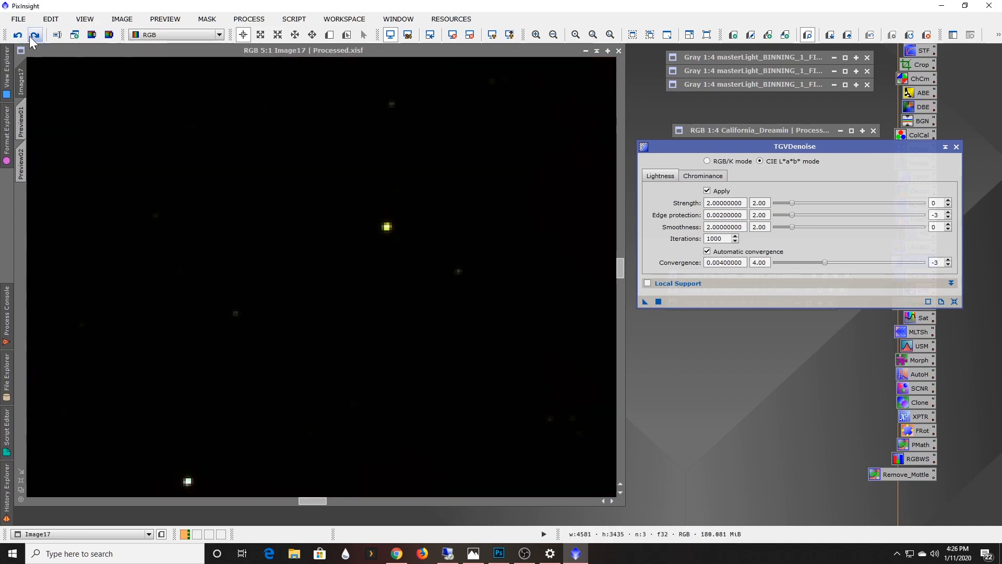
scroll(245, 205, "down", 5)
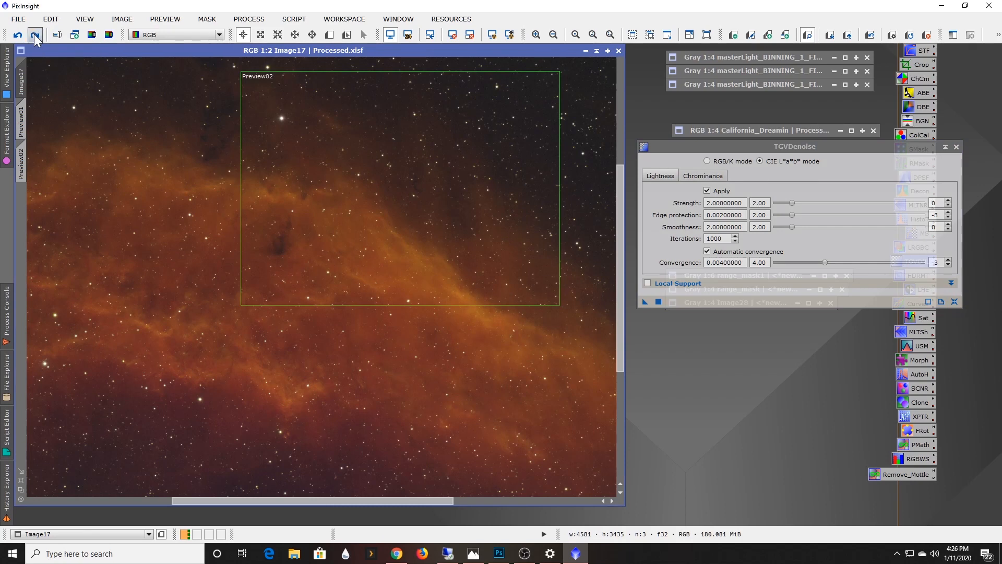
scroll(369, 303, "down", 1)
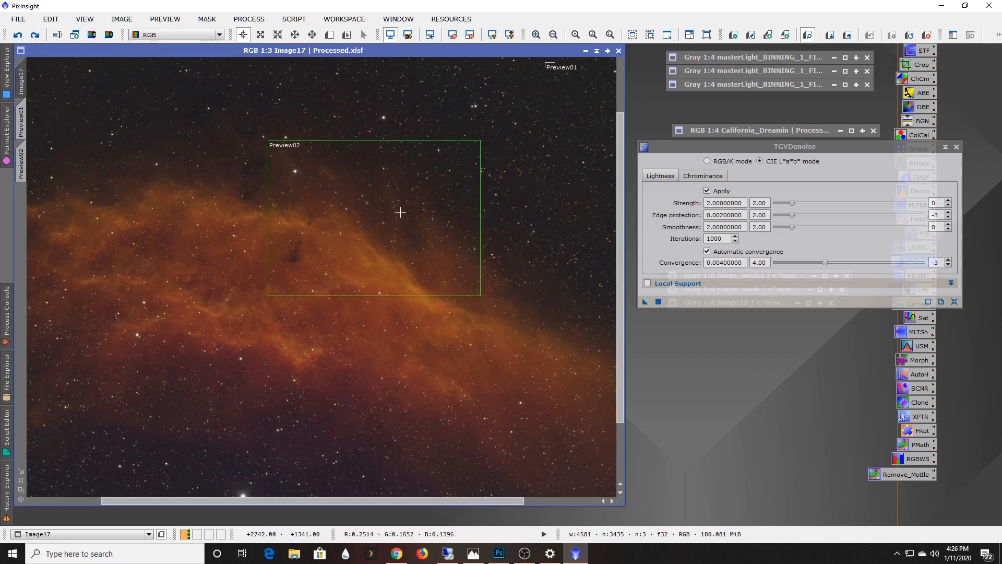
scroll(402, 208, "up", 2)
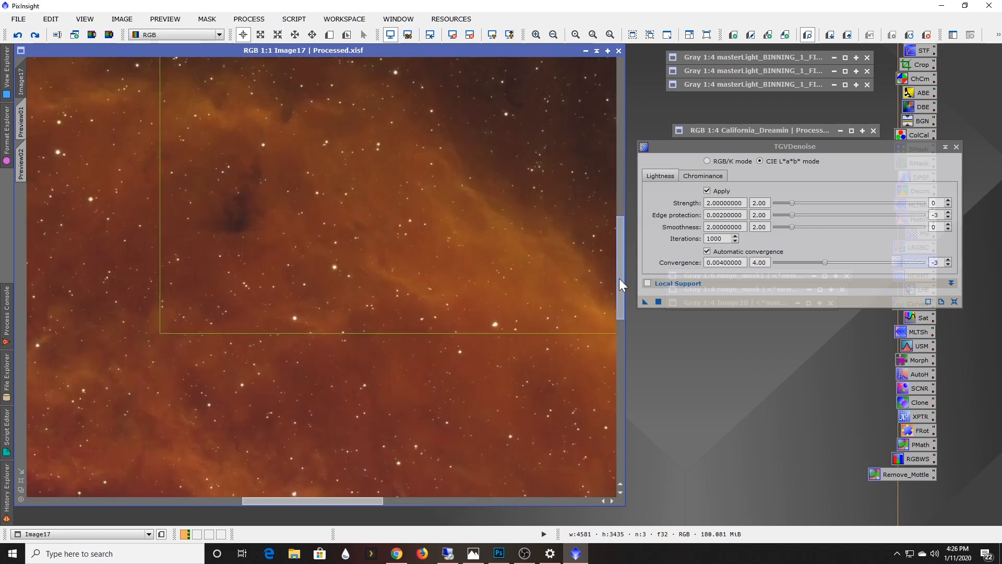
left_click_drag(619, 278, 619, 140)
scroll(72, 74, "up", 2)
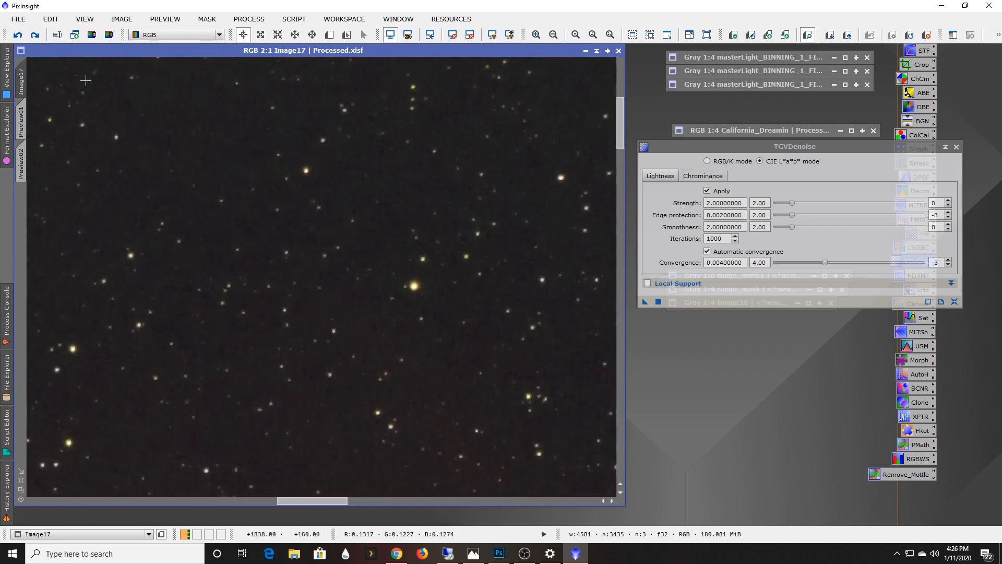
left_click(34, 39)
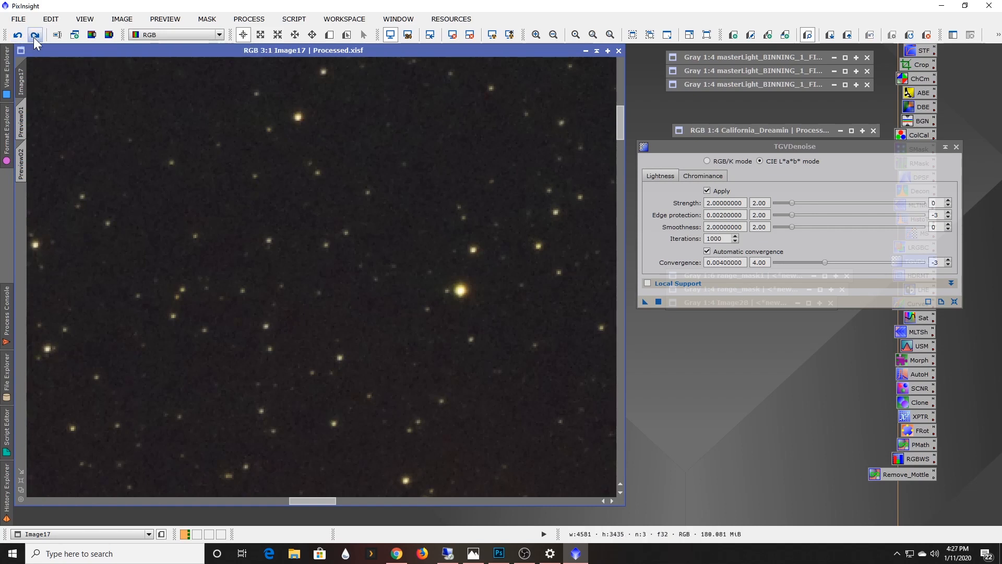
left_click(19, 35)
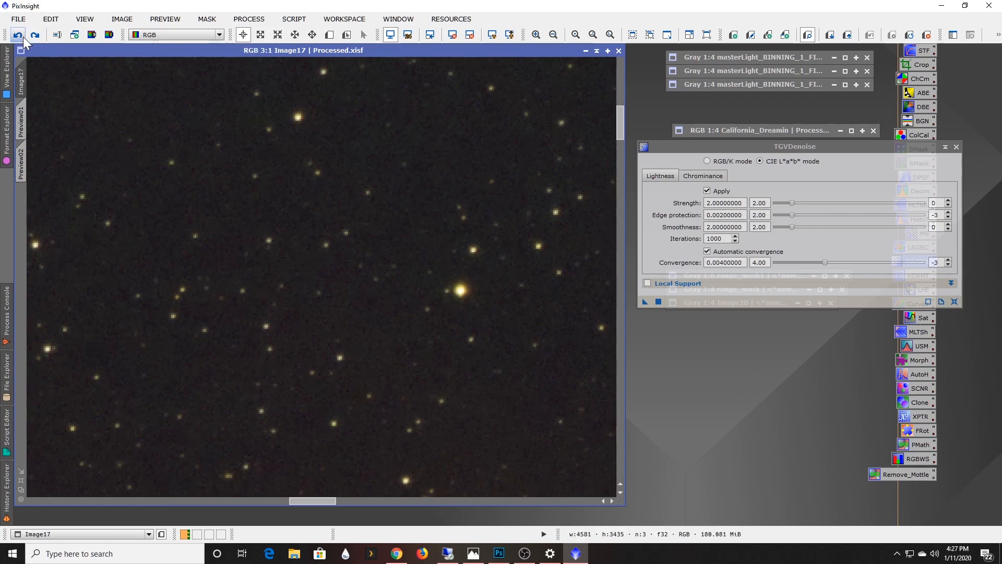
- Redo TGVDenoise on Image17 and close its settings after checking the image's processing history
left_click(38, 39)
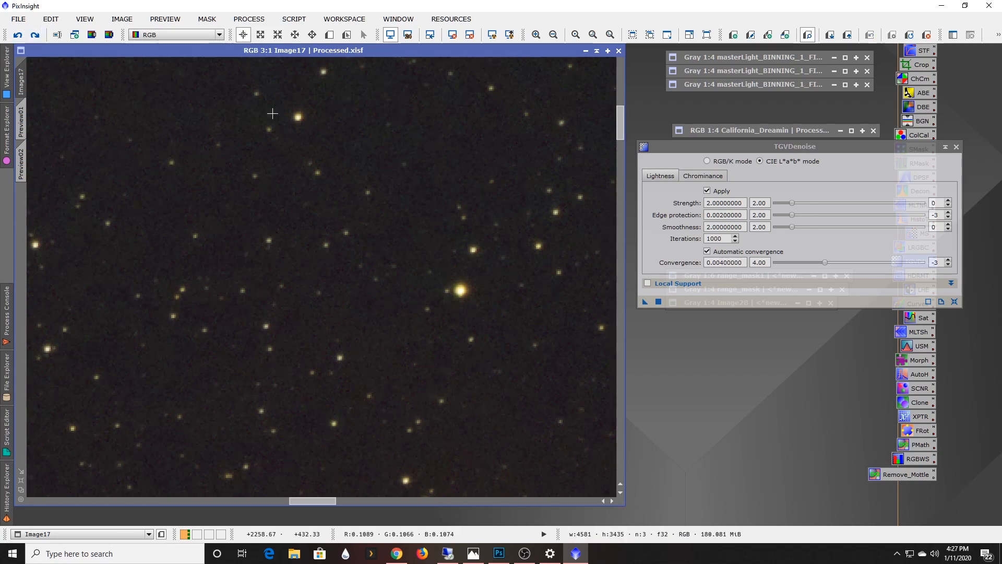
scroll(440, 238, "down", 3)
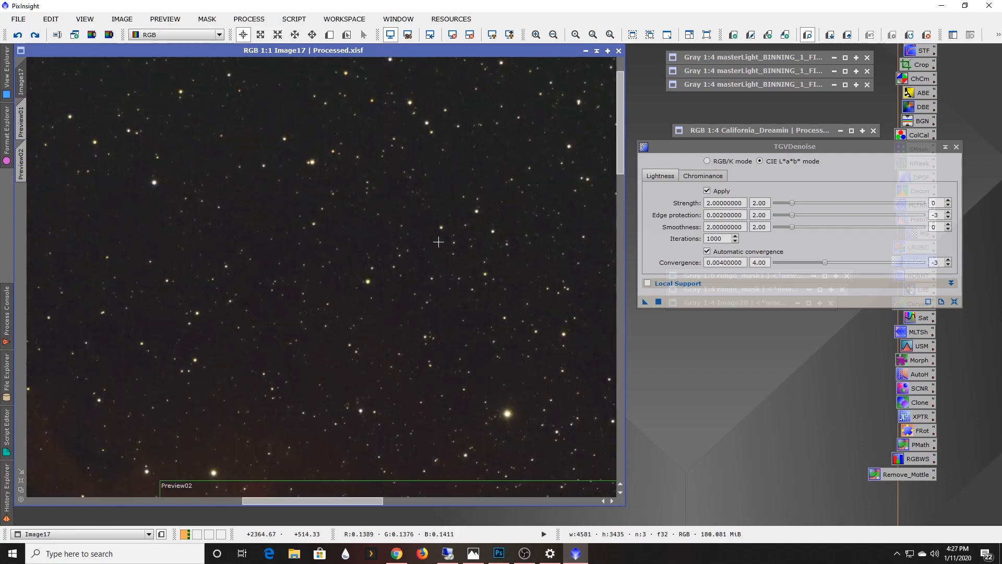
scroll(439, 241, "down", 2)
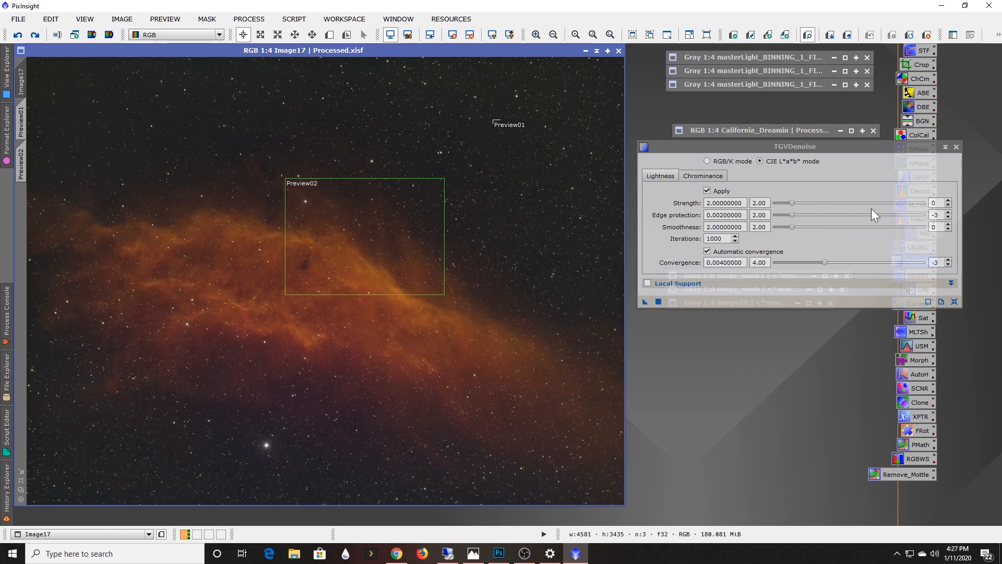
left_click(8, 494)
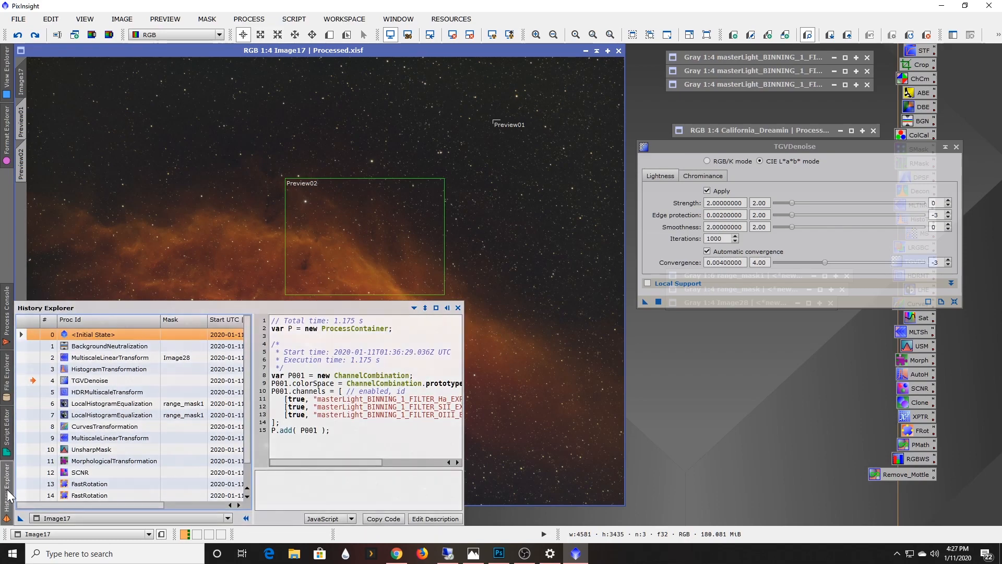
left_click(92, 397)
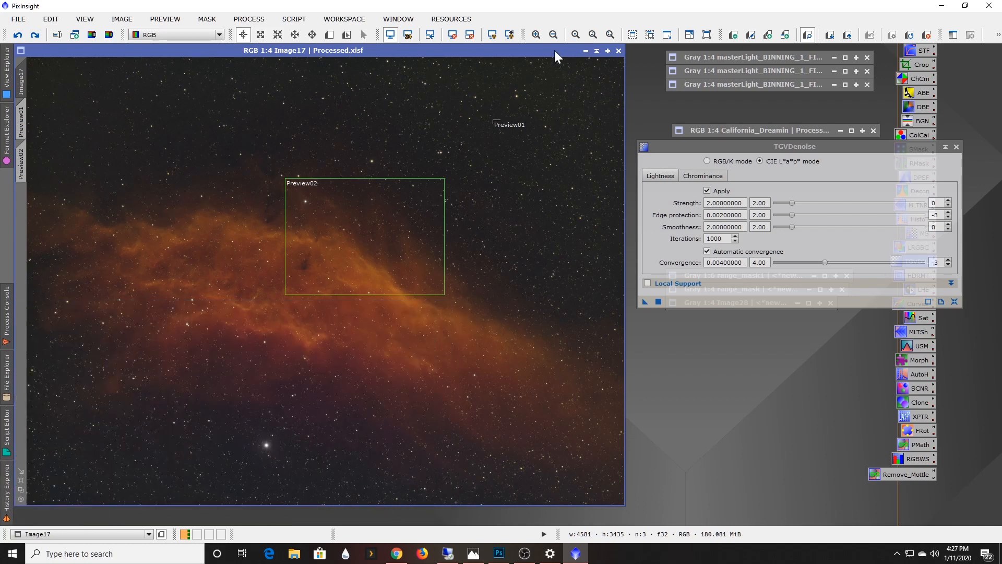
left_click(956, 149)
- Redo the HDRMultiscaleTransform on Image17 with the nebula around Preview02 in view
scroll(324, 297, "up", 1)
scroll(324, 297, "up", 2)
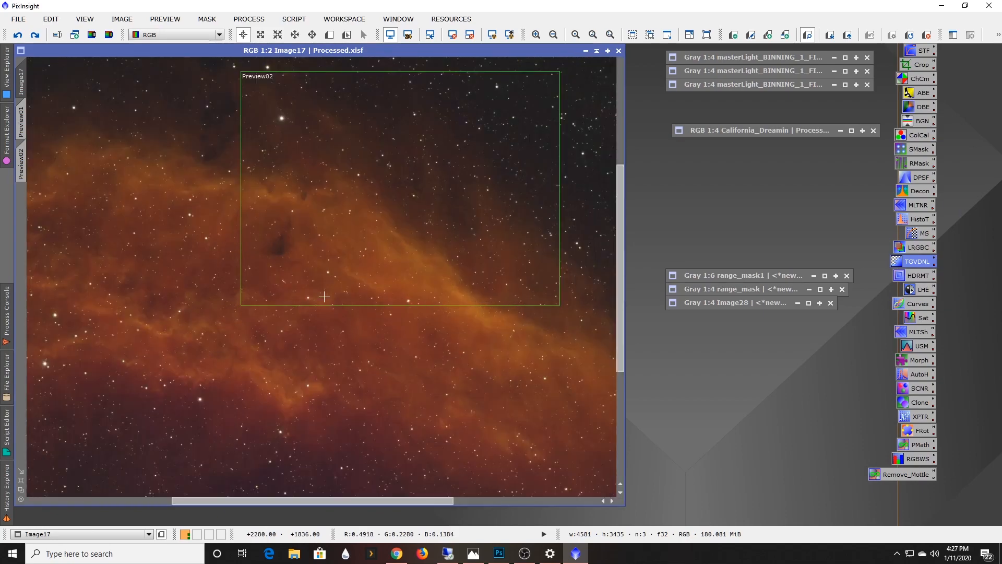
scroll(323, 308, "down", 1)
left_click(36, 36)
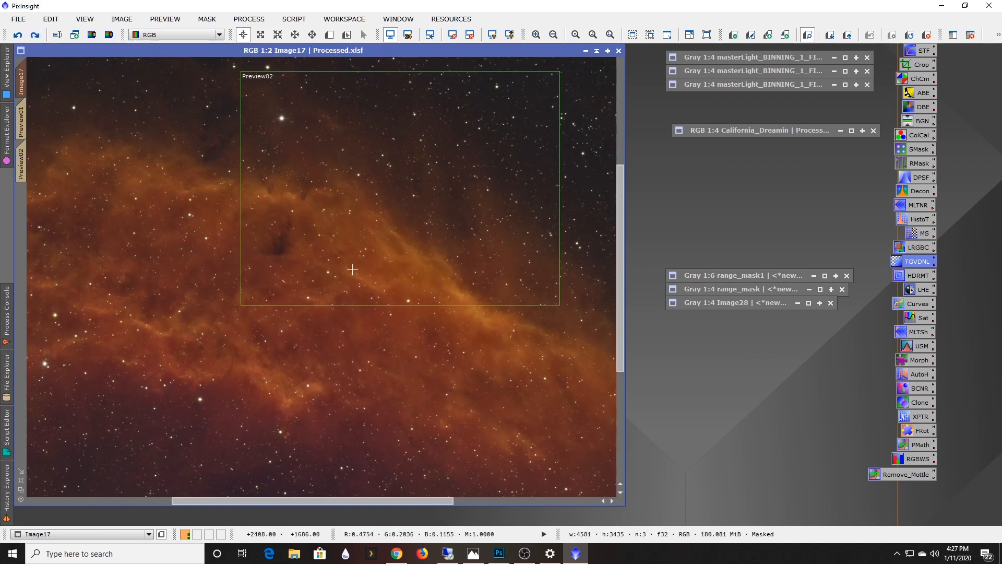
- Compare the nebula's brightness and structure around Preview02 with and without HDRMultiscaleTransform by repeatedly undoing and redoing it
left_click(22, 37)
left_click(36, 35)
left_click(22, 37)
left_click(34, 38)
left_click(18, 36)
left_click(36, 36)
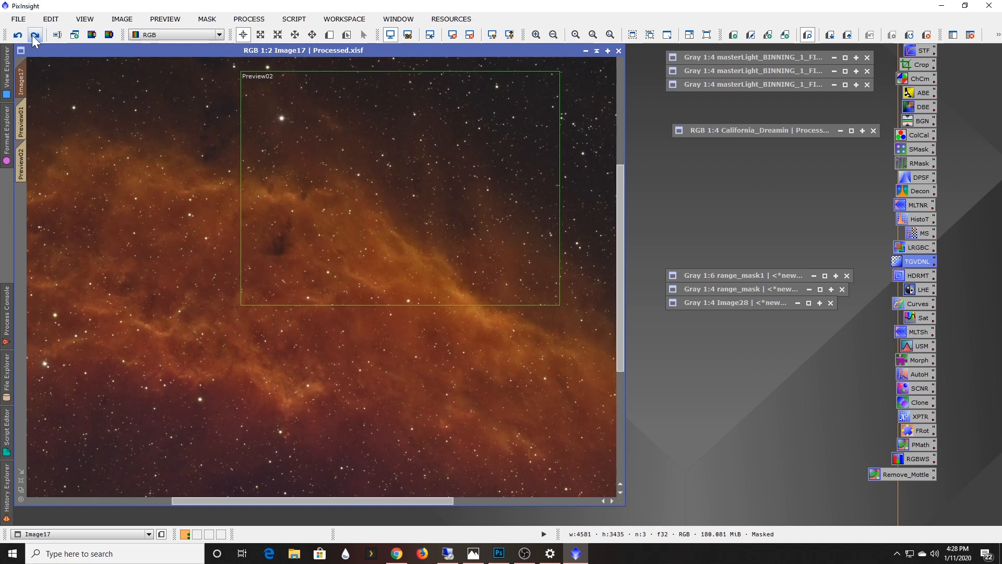
left_click(21, 39)
left_click(37, 39)
left_click(18, 36)
left_click(36, 36)
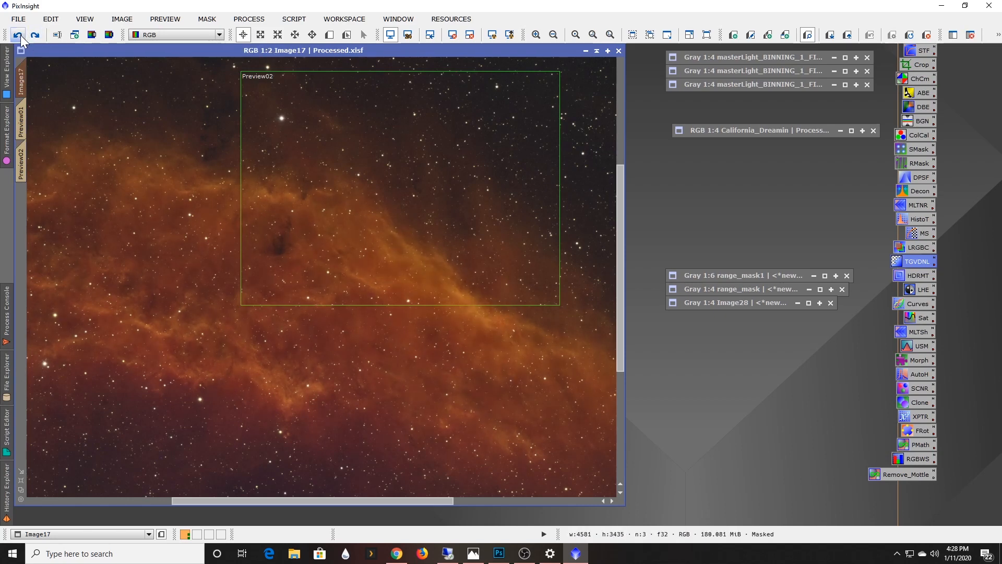
left_click(20, 36)
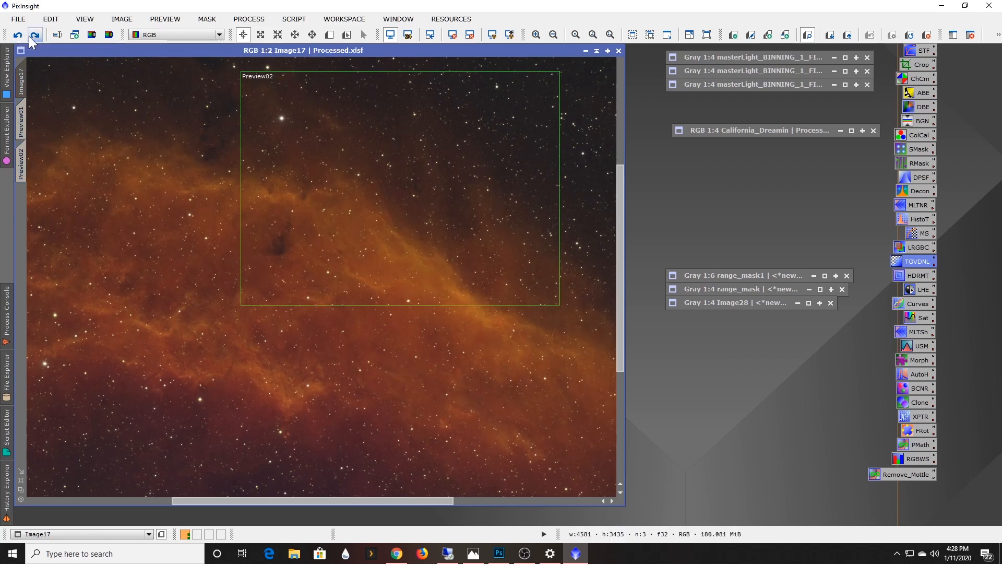
left_click(35, 35)
left_click(21, 38)
left_click(35, 37)
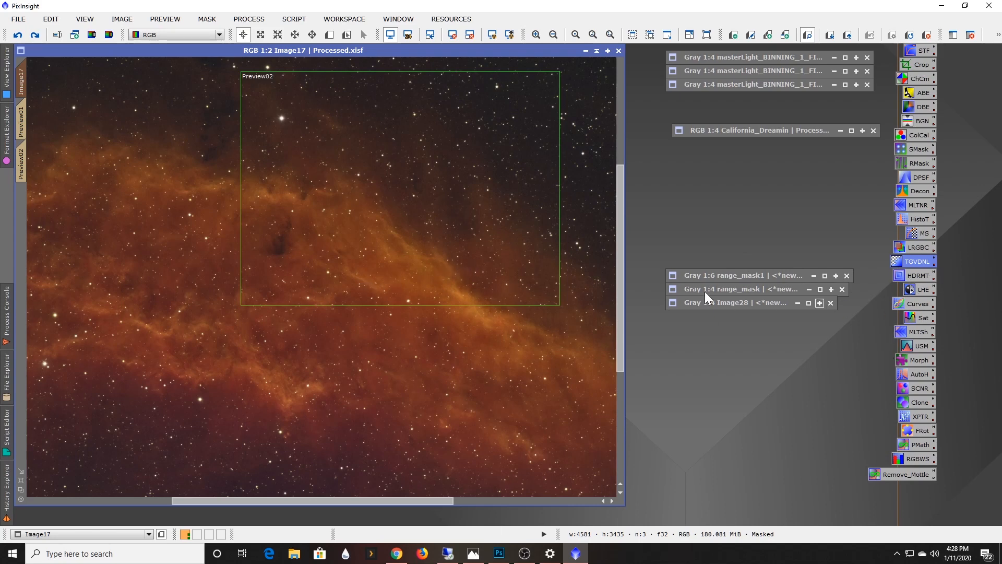
- Open the saved LHE process beside Image17 and redo the first LocalHistogramEqualization while viewing the dark nebula patch at 2:1
double_click(919, 289)
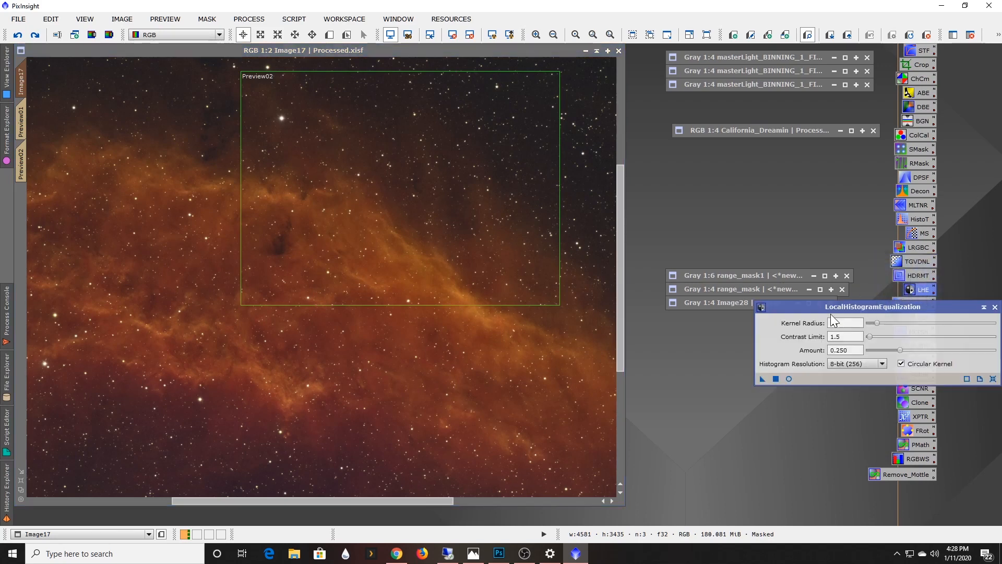
left_click_drag(831, 311, 703, 180)
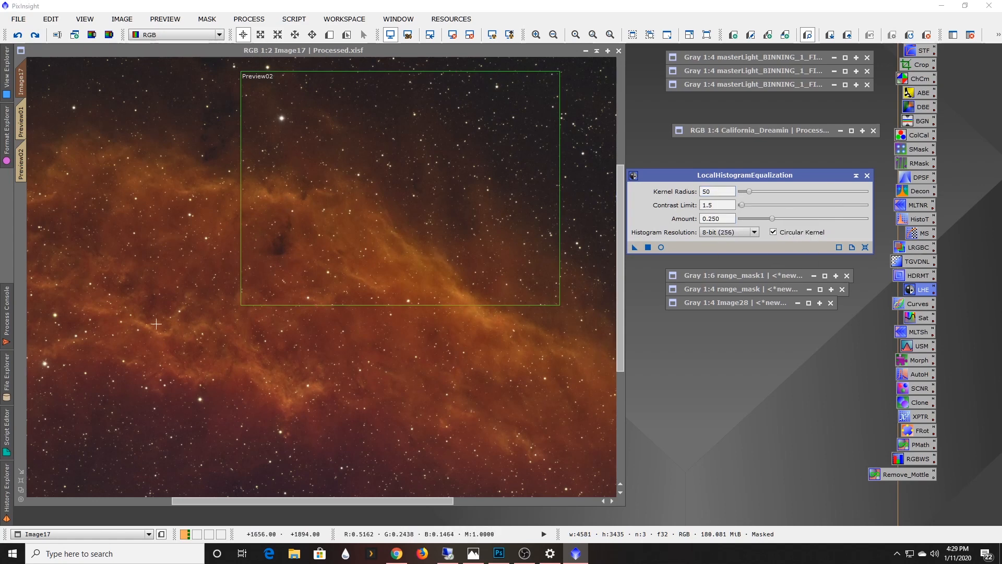
key("ctrl+plus")
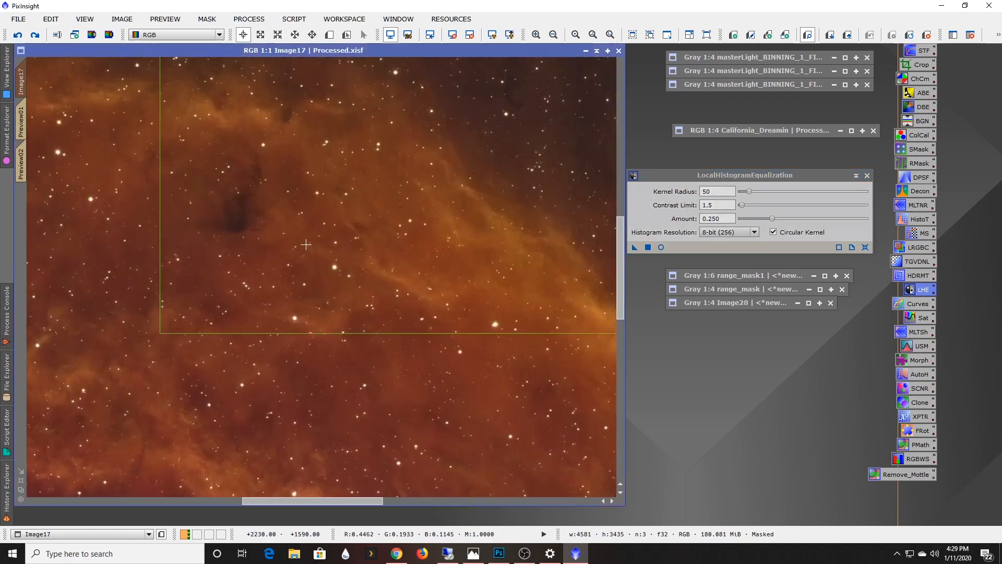
key("ctrl+plus")
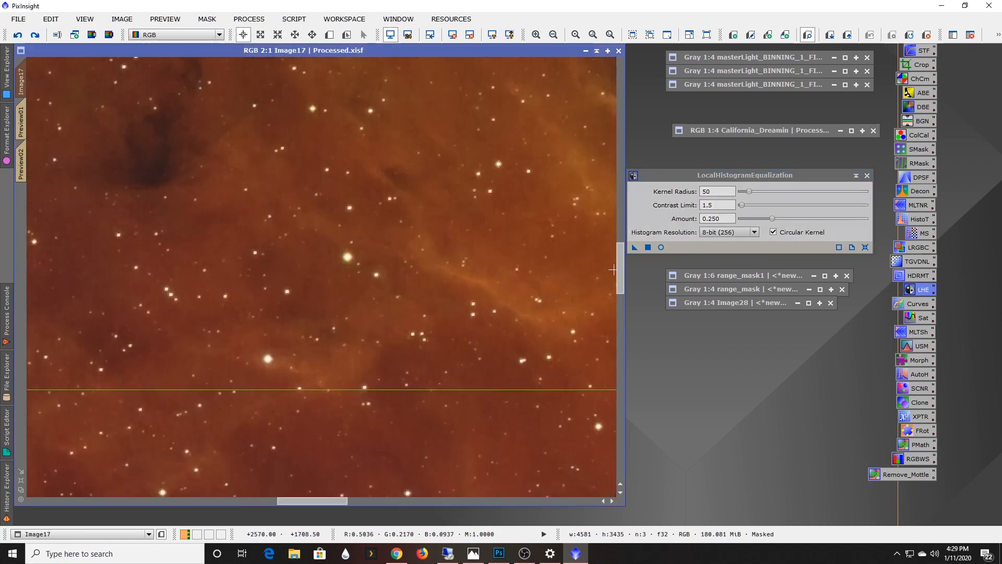
left_click_drag(622, 275, 614, 253)
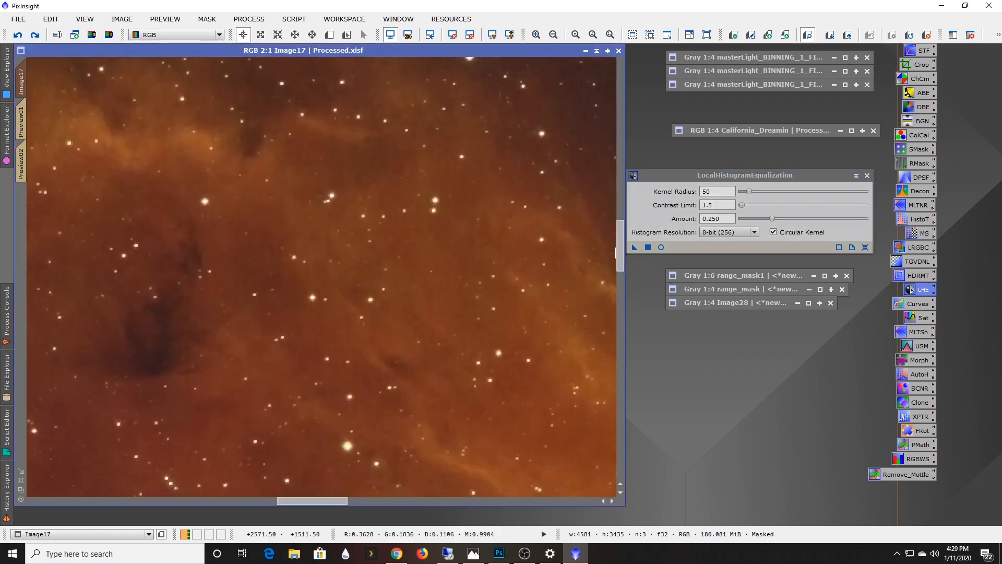
left_click(34, 35)
- Compare Image17 with and without the first masked LocalHistogramEqualization, both close up and around the whole Preview02 area
left_click(16, 35)
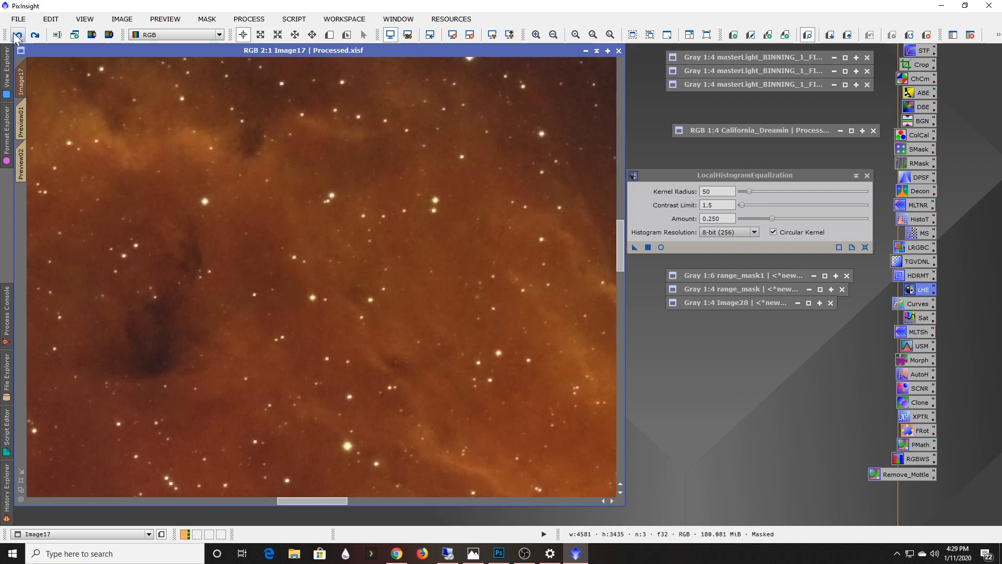
left_click(40, 35)
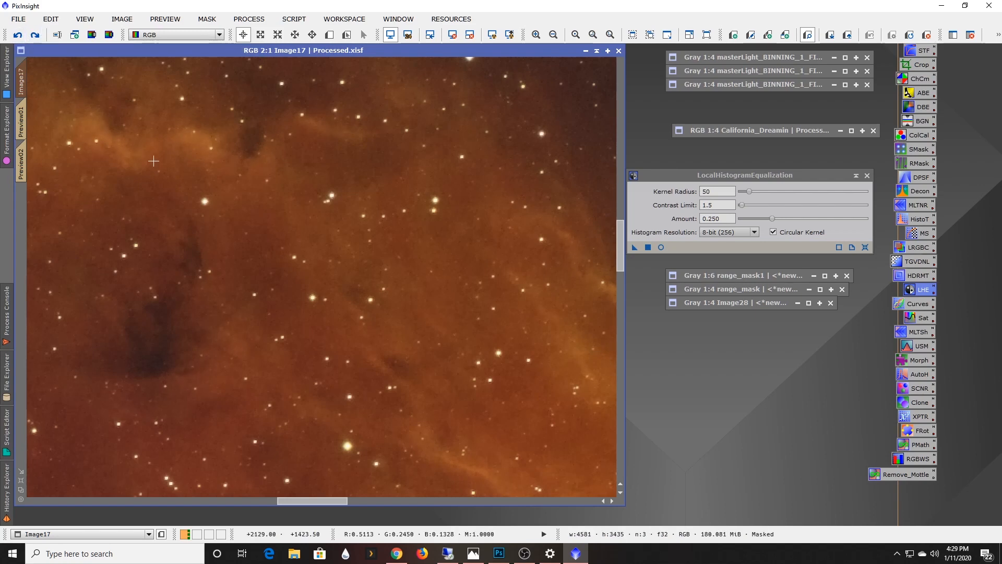
left_click(18, 35)
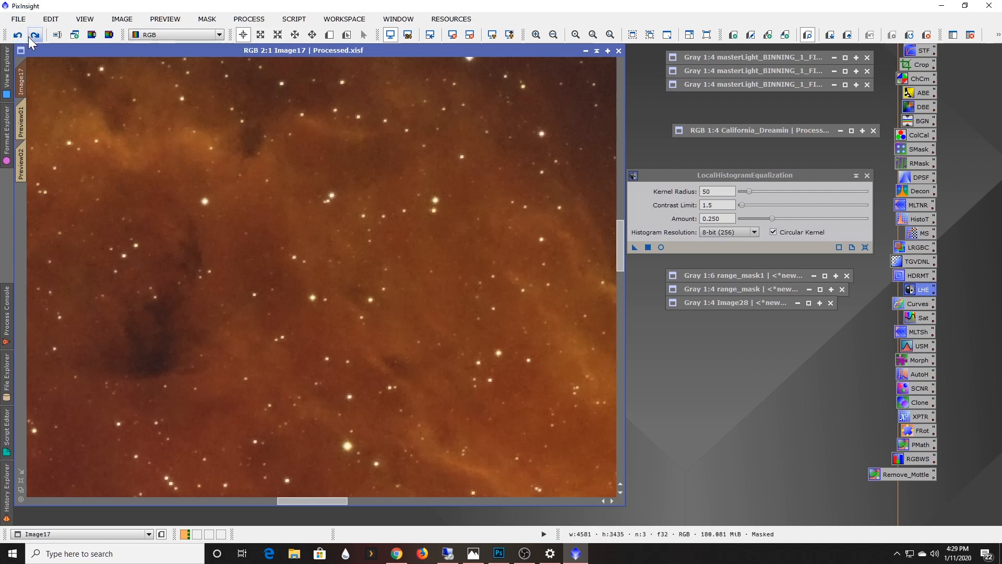
left_click(33, 38)
scroll(161, 170, "down", 2)
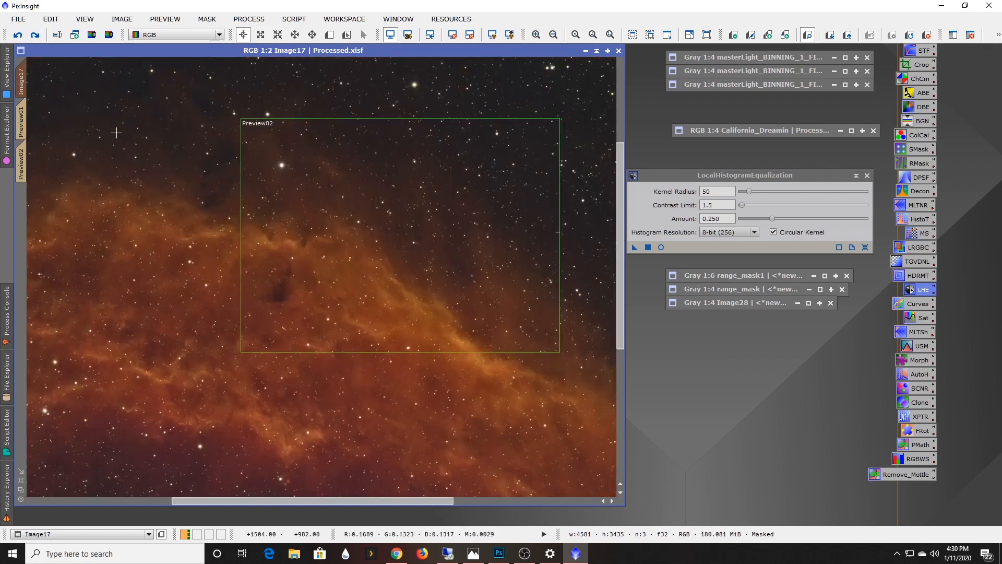
left_click(35, 35)
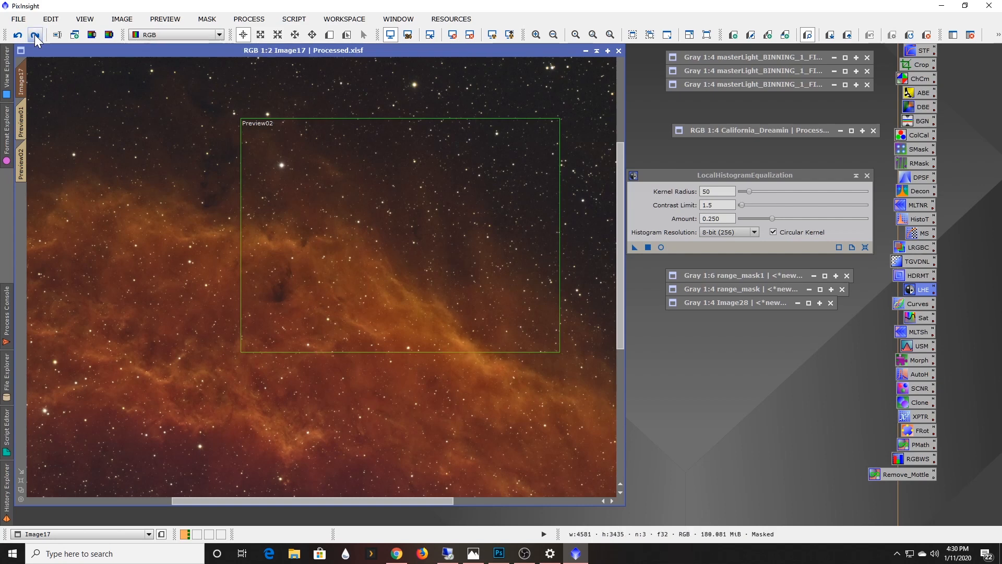
left_click(18, 35)
left_click(38, 36)
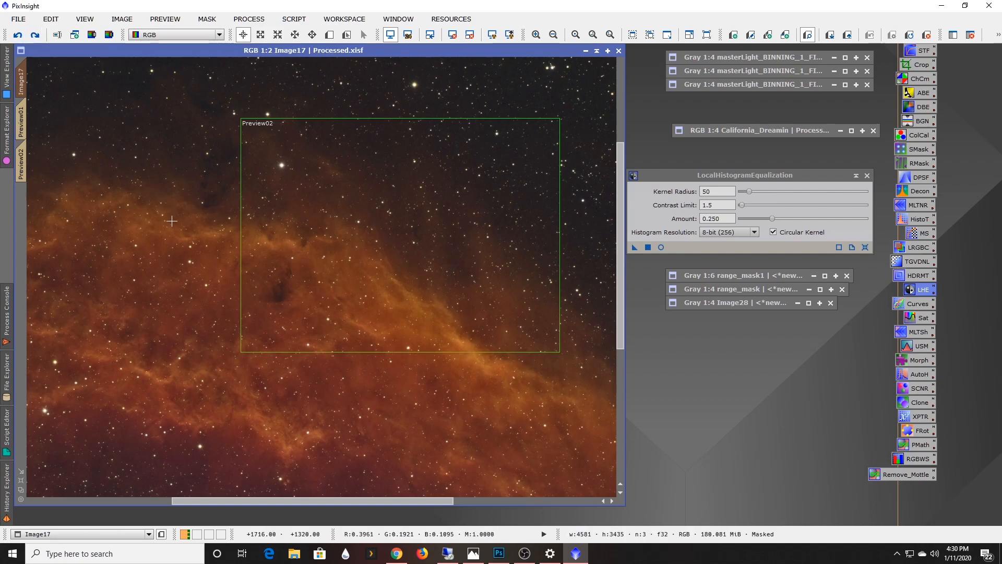
- Redo the second LocalHistogramEqualization on Image17 and compare the nebula contrast with and without it
left_click(37, 36)
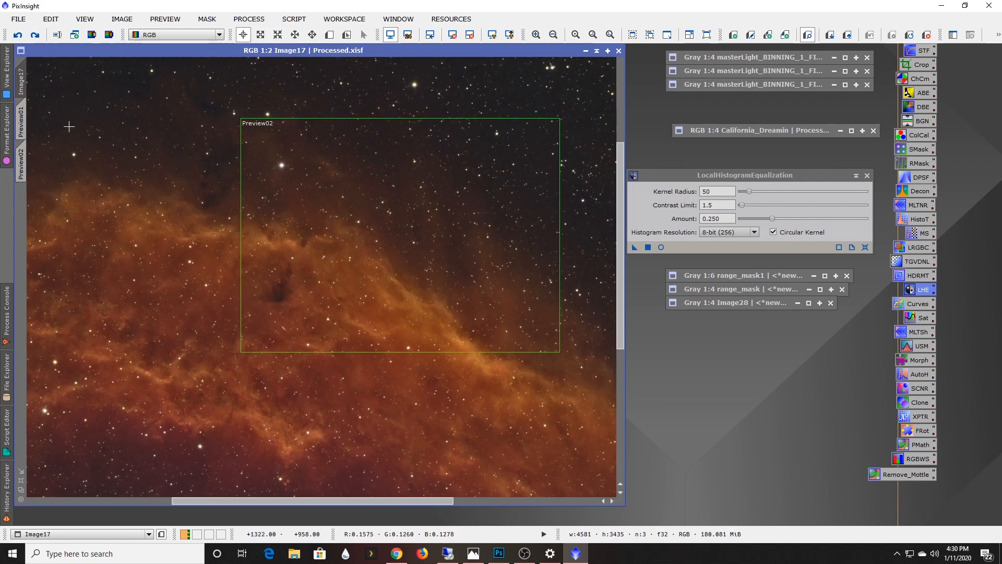
left_click(23, 36)
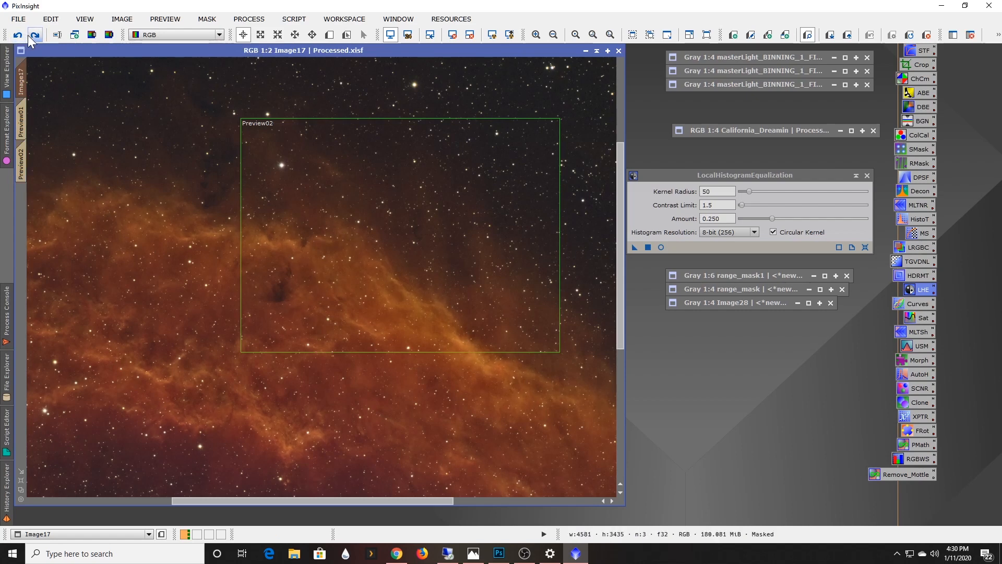
left_click(33, 36)
left_click(17, 36)
left_click(34, 35)
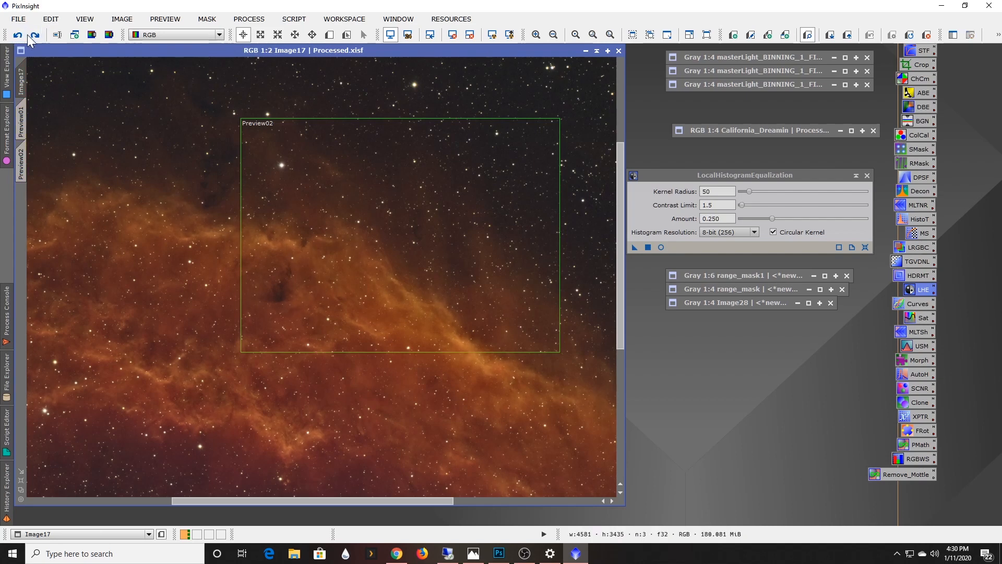
left_click(19, 36)
left_click(18, 36)
left_click(35, 35)
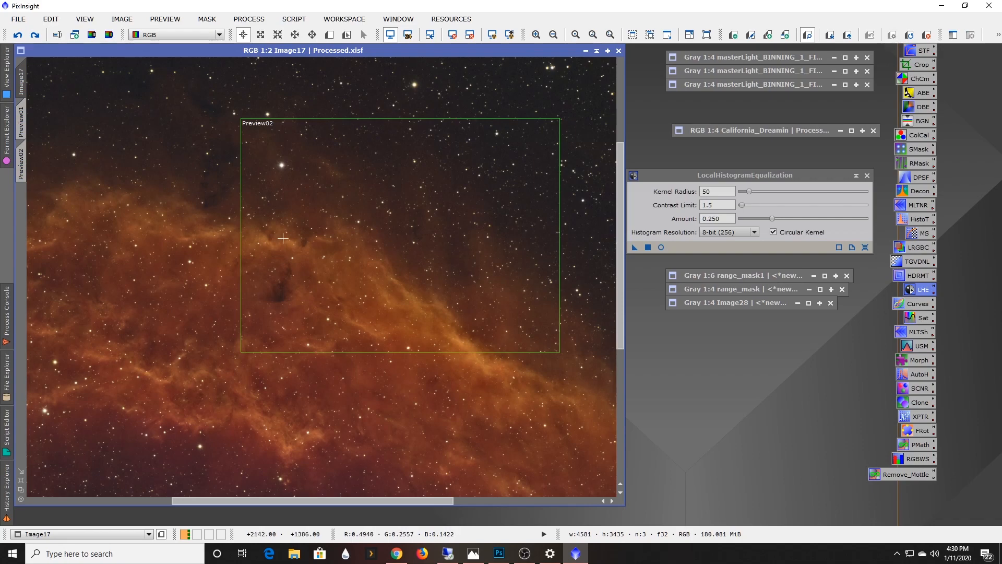
scroll(367, 340, "down", 1)
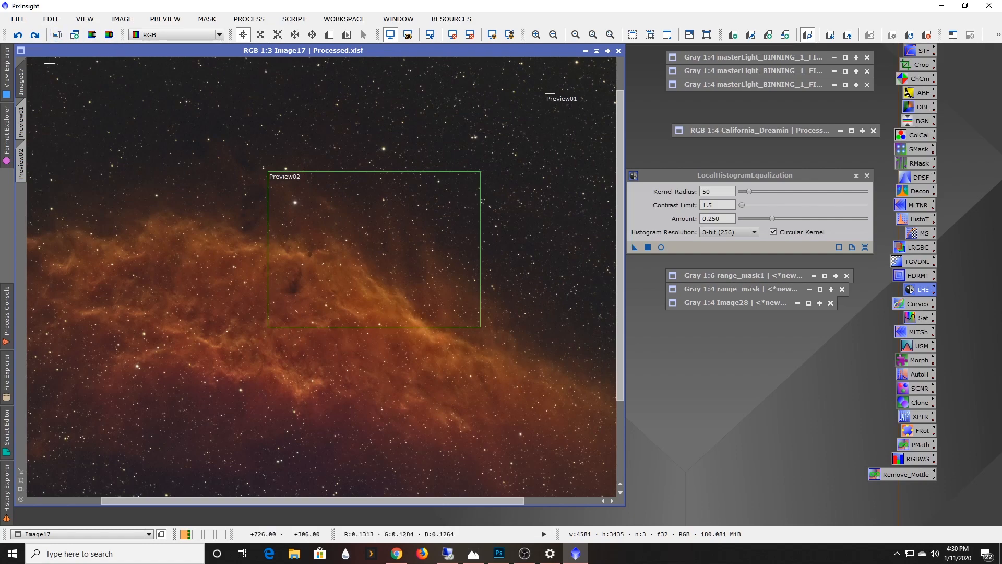
- Check Image17's processing history, redo the CurvesTransformation and compare the nebula colour with and without it
left_click(7, 510)
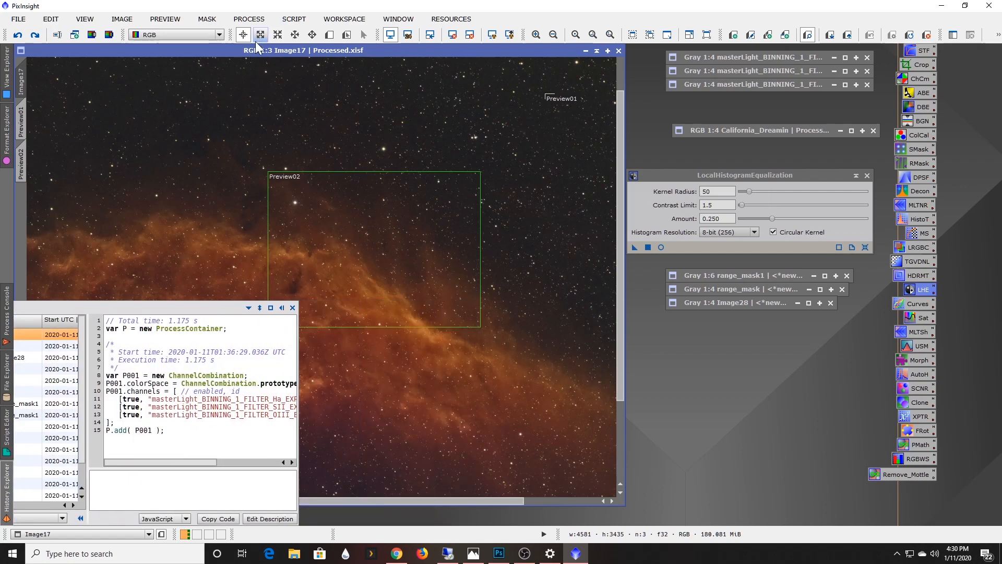
left_click(37, 36)
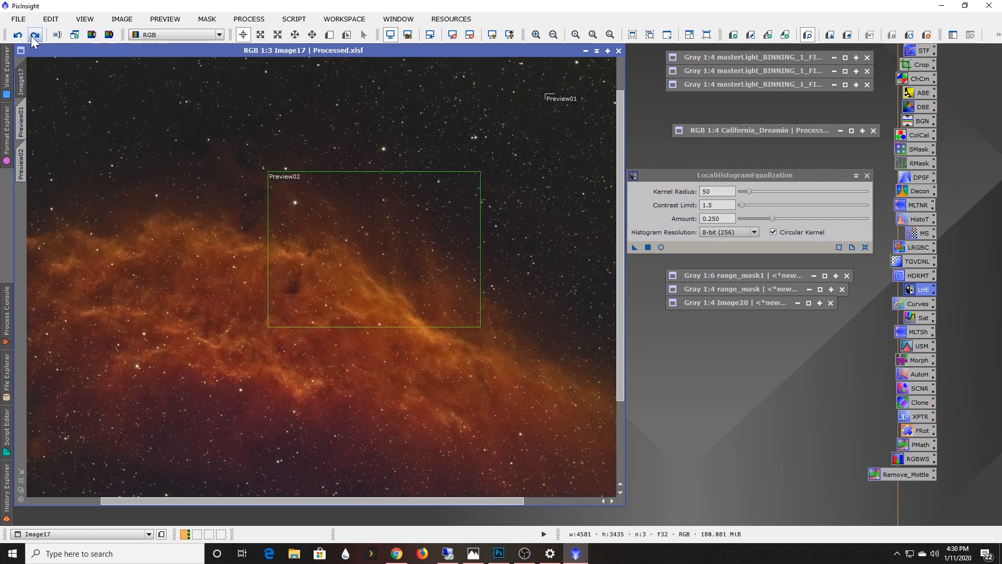
left_click(20, 36)
left_click(37, 36)
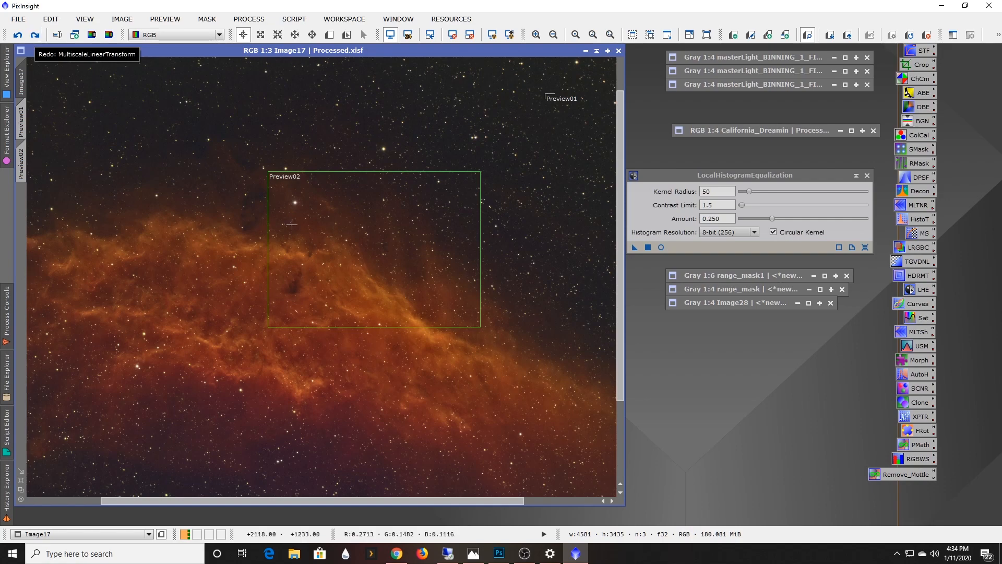
- Open the saved MLTSh sharpening process and examine the bias settings of detail layers 2 and 3
double_click(917, 207)
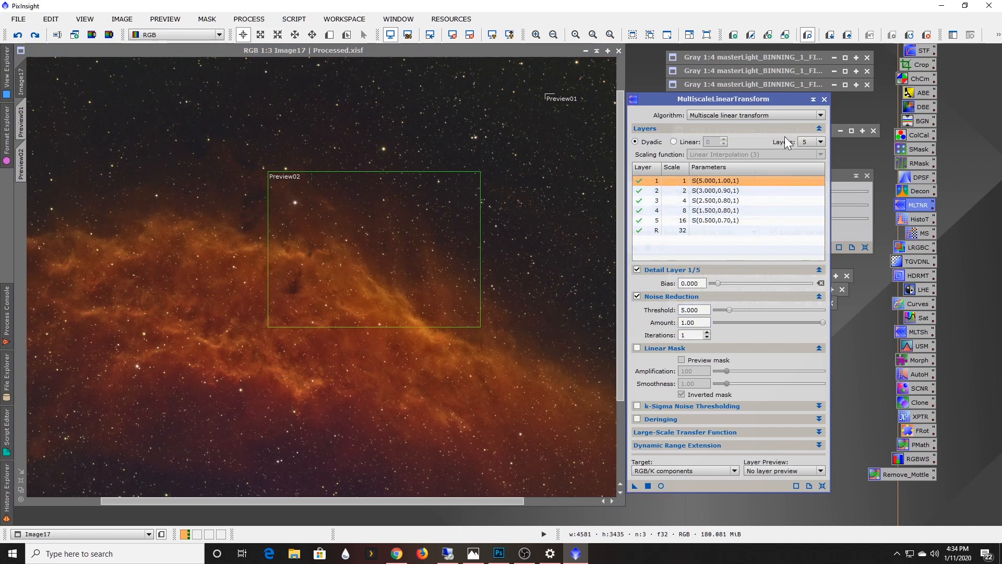
left_click(824, 100)
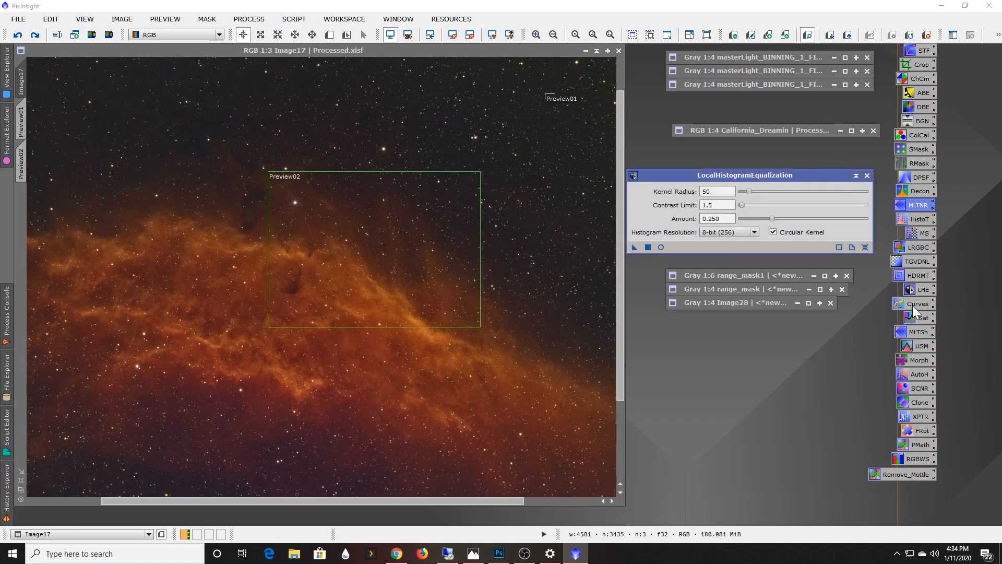
double_click(920, 333)
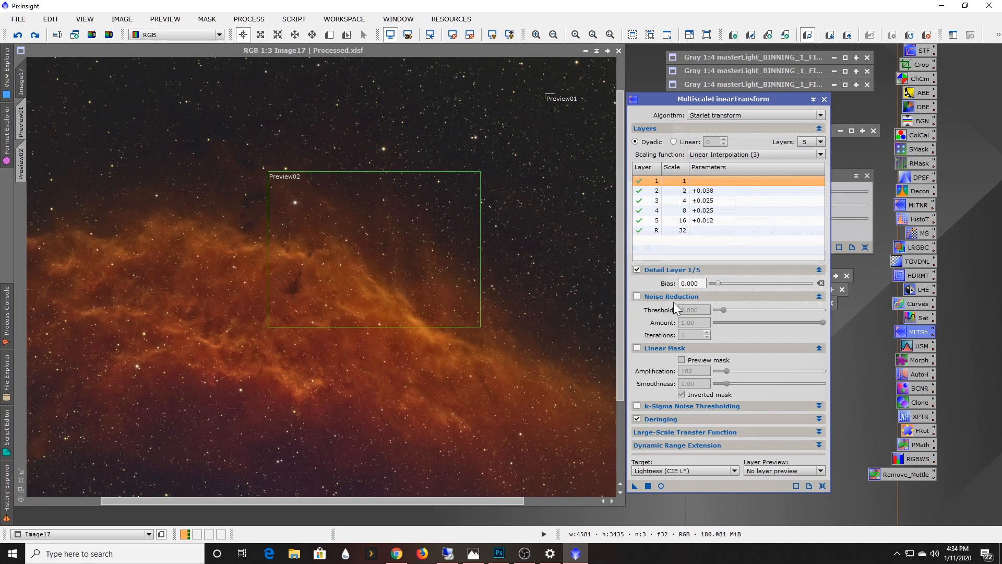
left_click(707, 191)
left_click(699, 202)
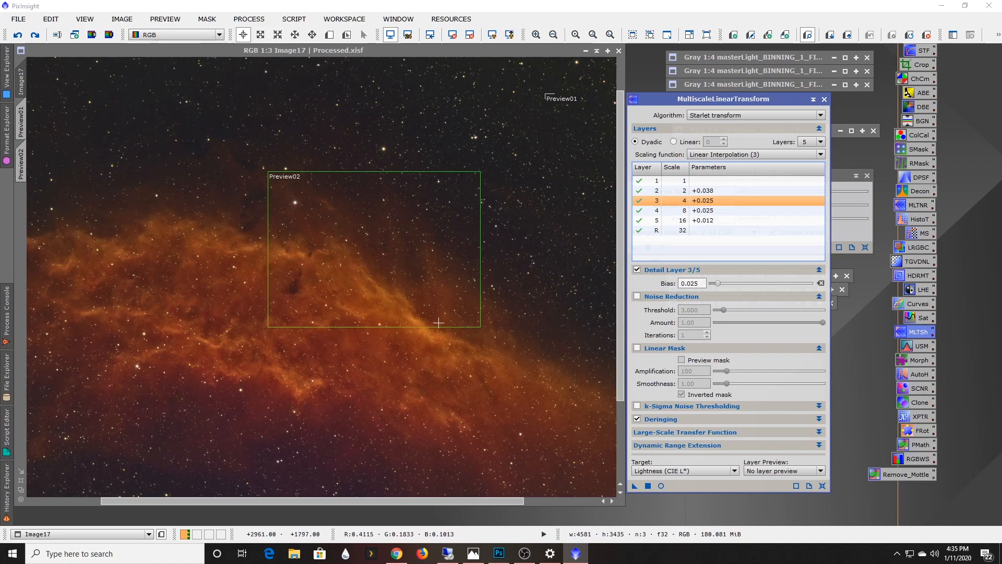
scroll(244, 263, "up", 3)
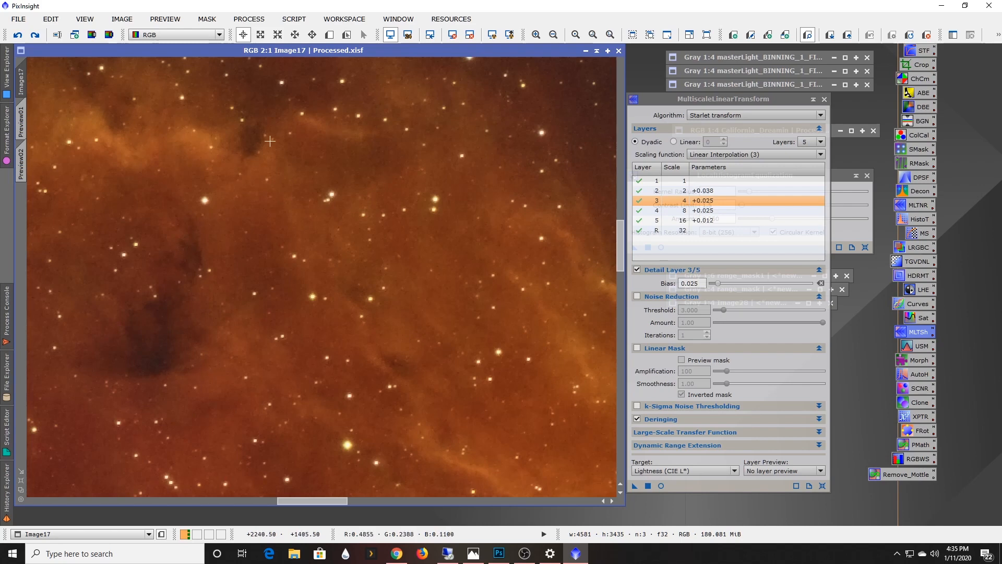
- Redo the MultiscaleLinearTransform sharpening on Image17 with the whole Preview02 area in view
scroll(275, 167, "down", 1)
scroll(274, 172, "down", 1)
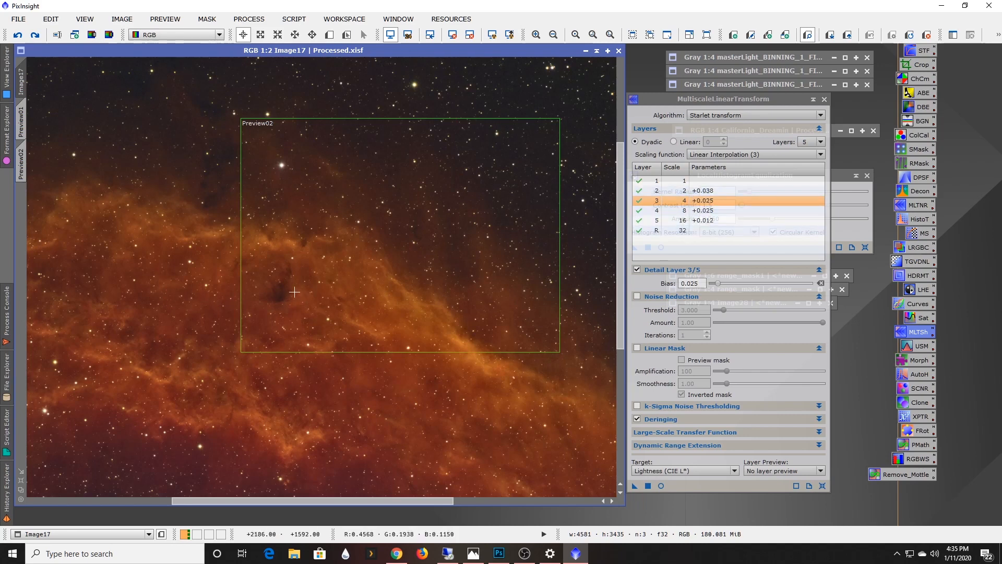
scroll(295, 292, "down", 1)
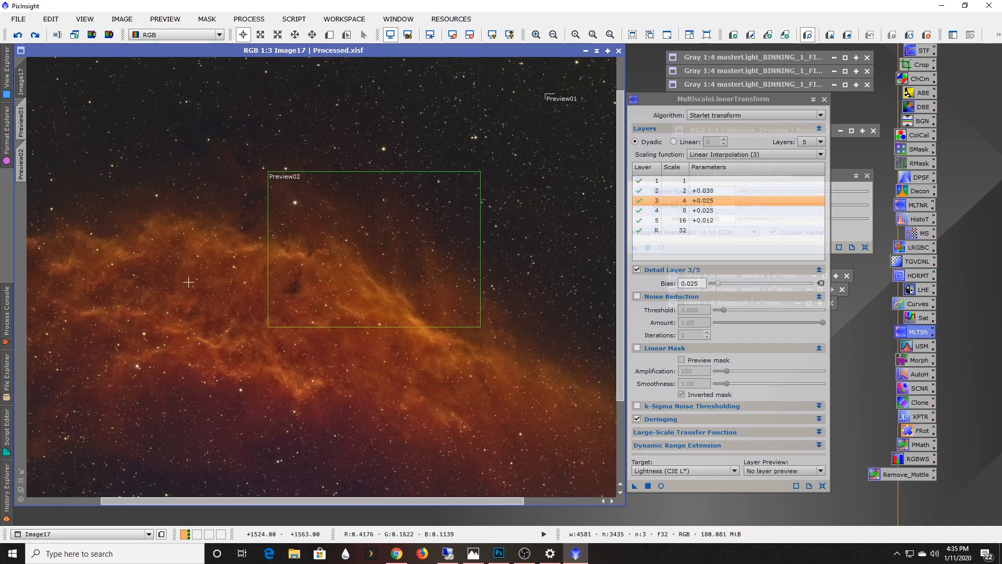
left_click(34, 37)
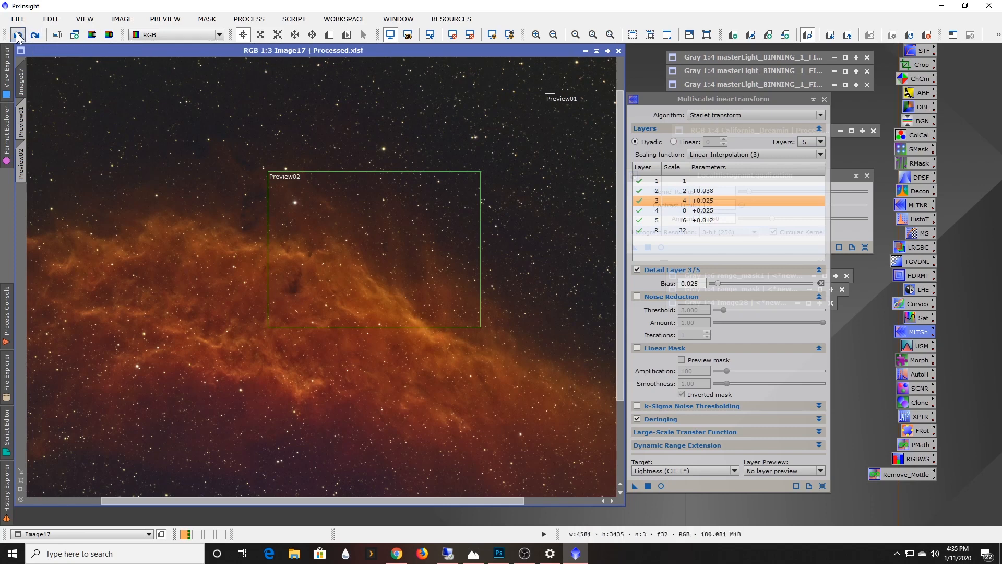
- Compare the nebula detail and stars with and without the MultiscaleLinearTransform sharpening at 2:1 and 1:1
scroll(306, 282, "up", 3)
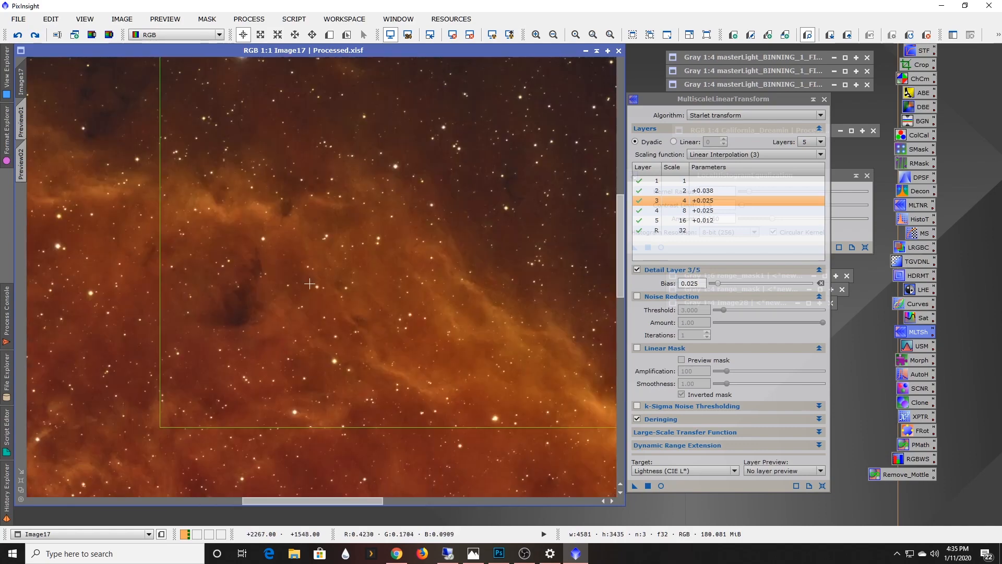
left_click(37, 35)
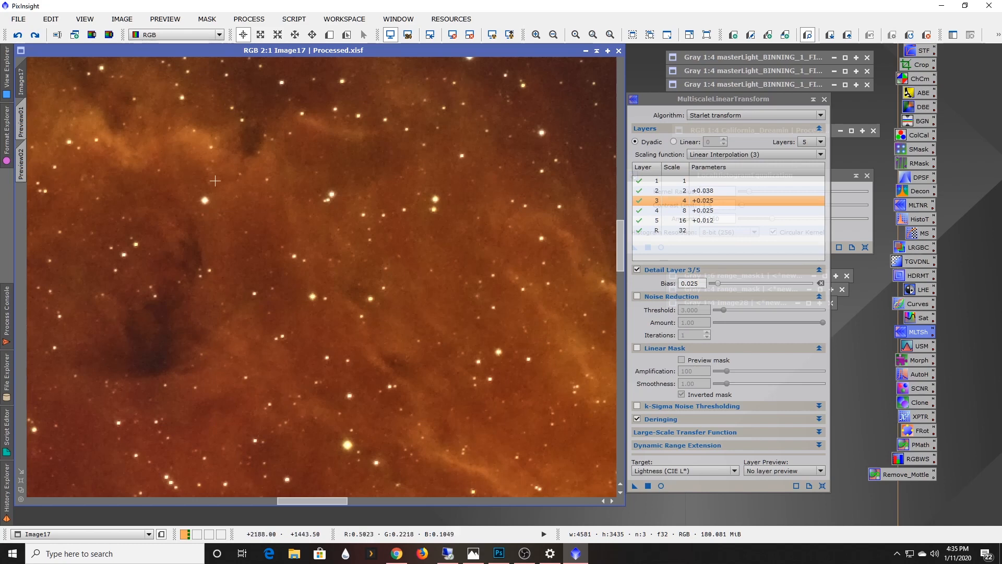
left_click(18, 37)
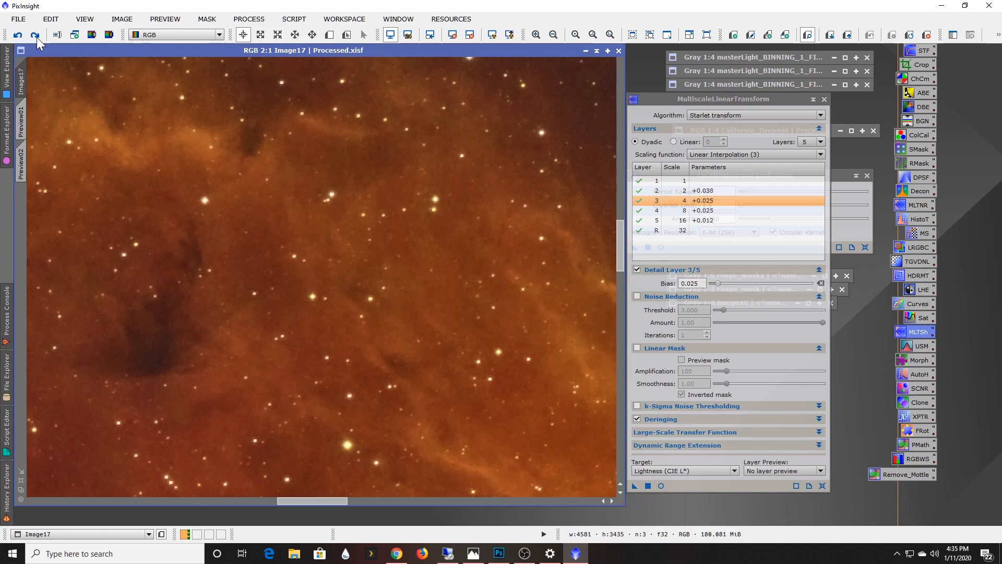
left_click(38, 37)
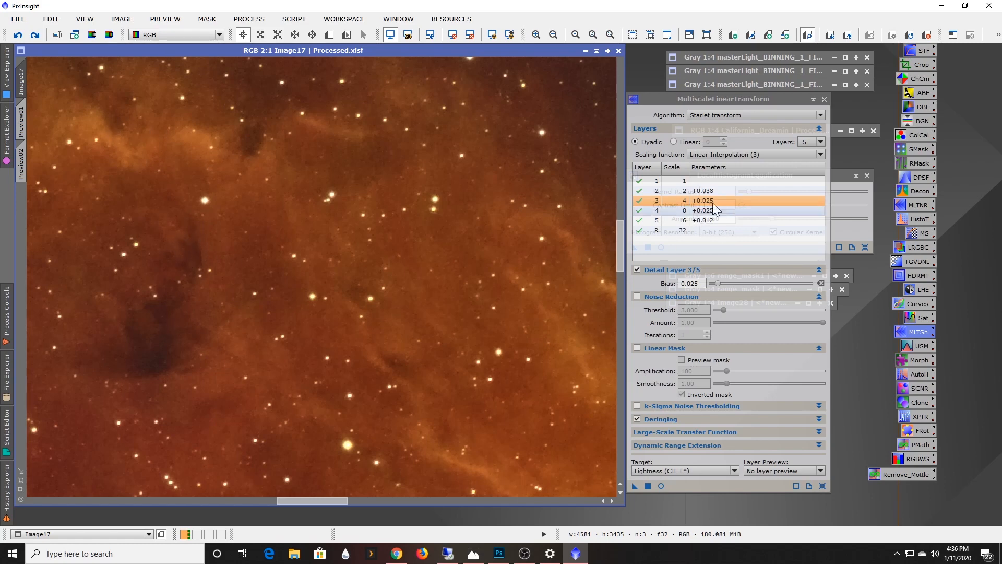
left_click(18, 36)
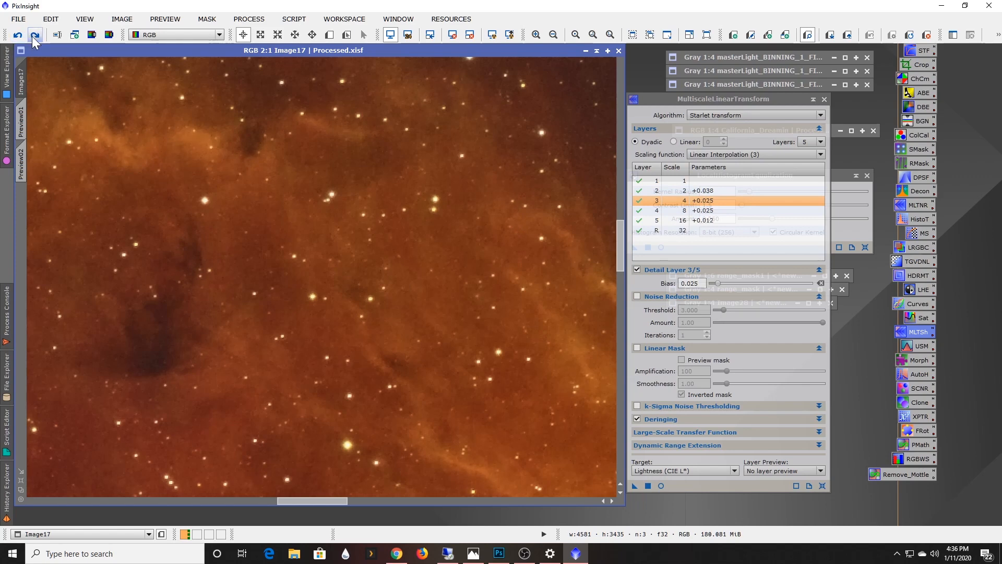
left_click(33, 36)
scroll(207, 211, "down", 1)
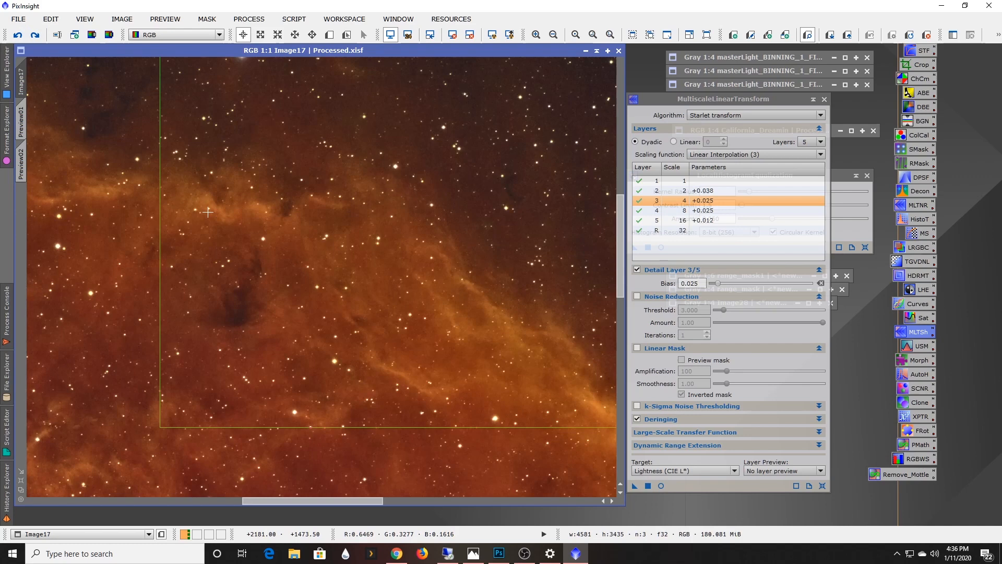
left_click(20, 36)
left_click(30, 37)
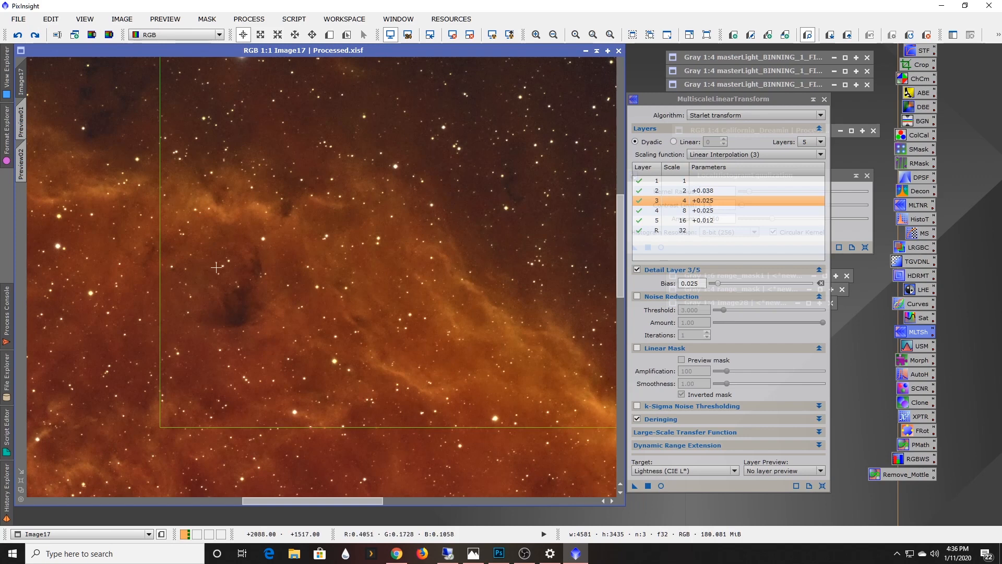
- Close MultiscaleLinearTransform, open the saved UnsharpMask process beside the image, and compare Image17 with and without the sharpening
left_click(825, 99)
left_click(919, 344)
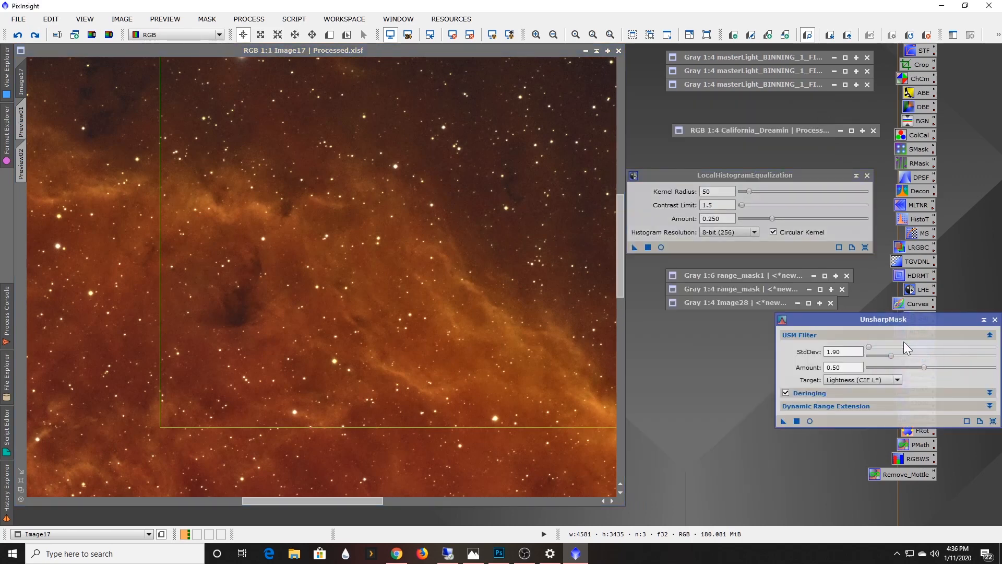
left_click_drag(841, 322, 691, 179)
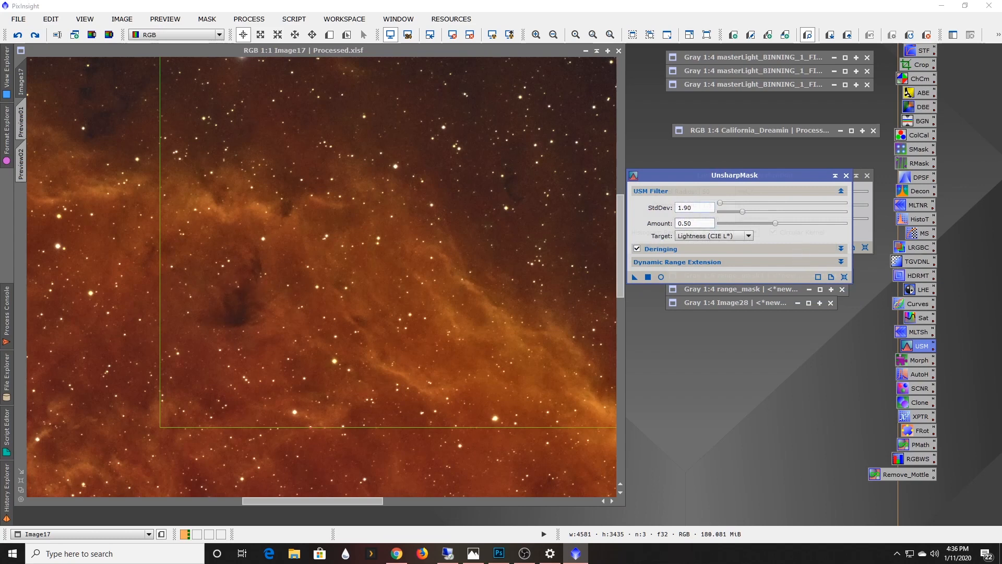
left_click(42, 49)
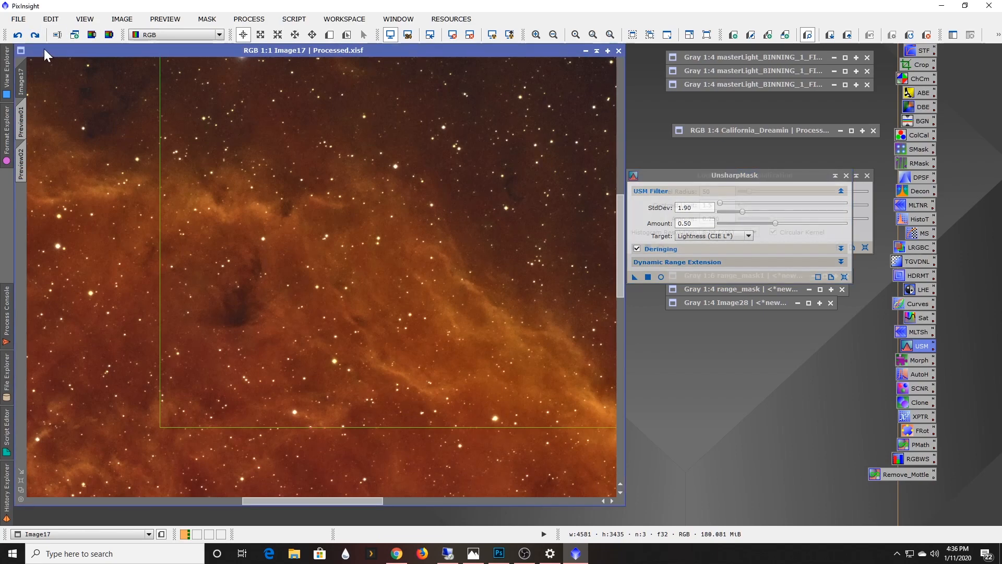
left_click(18, 36)
left_click(35, 38)
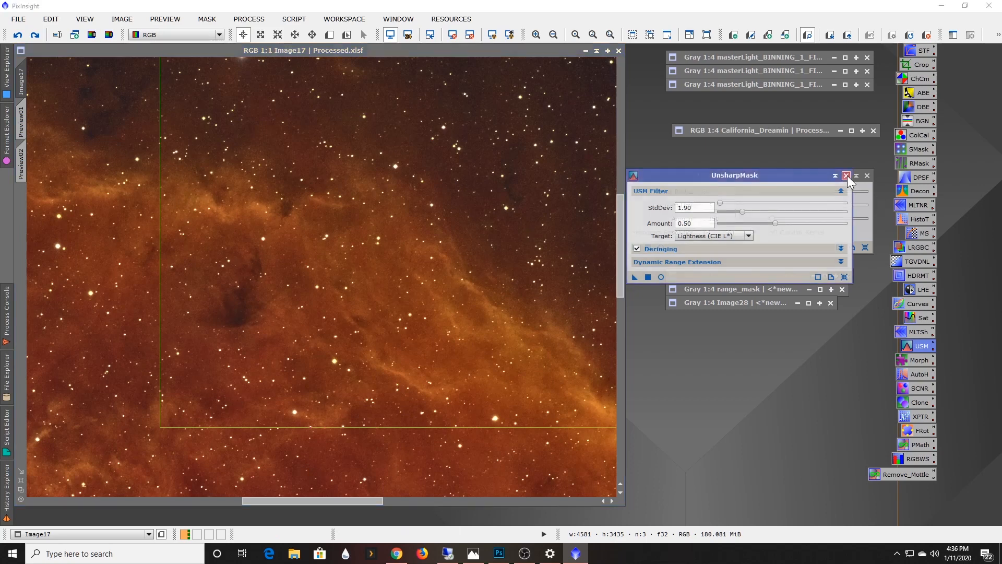
- Compare the whole nebula in Image17 with and without the MultiscaleLinearTransform sharpening
scroll(166, 175, "down", 3)
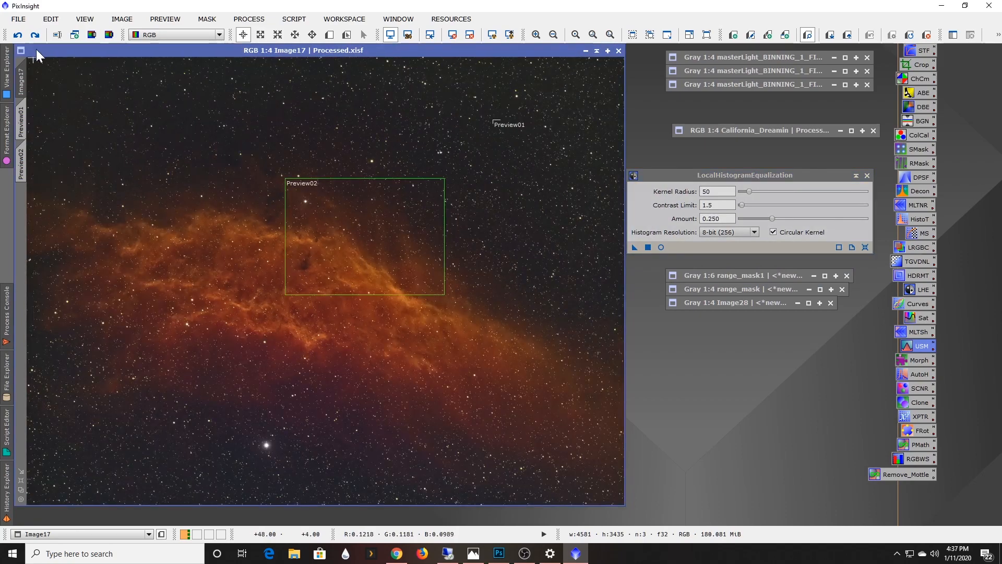
left_click(19, 36)
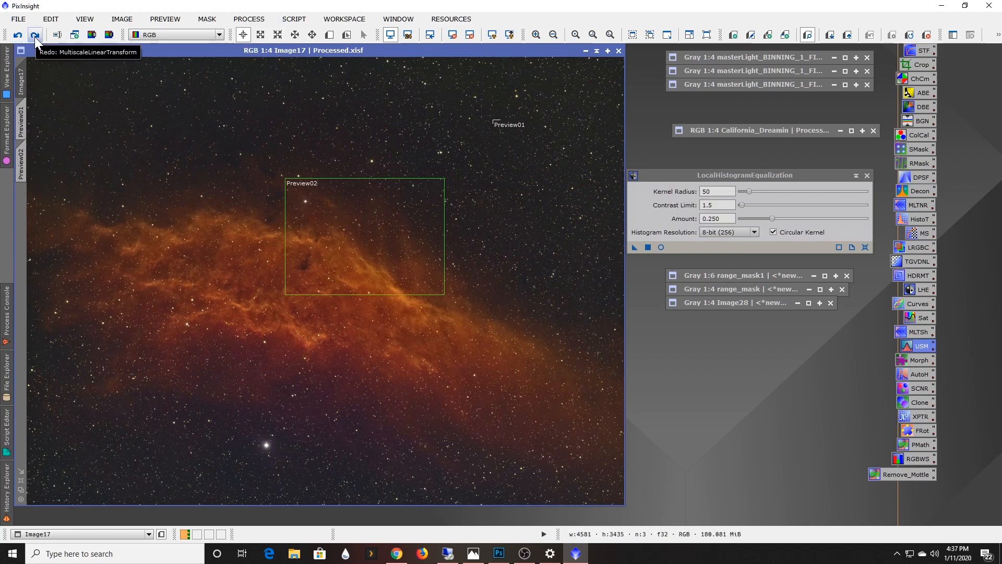
left_click(35, 36)
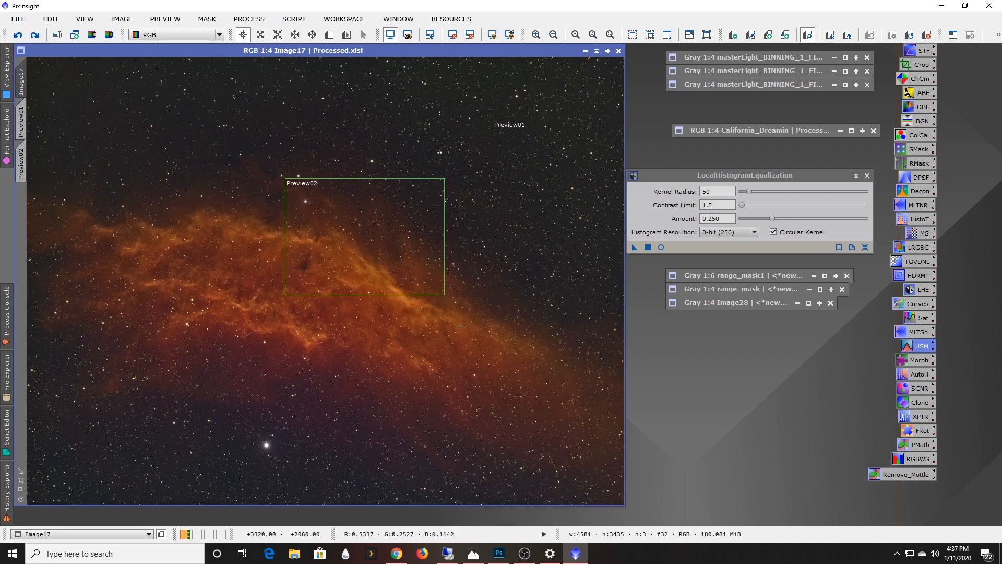
scroll(269, 324, "up", 1)
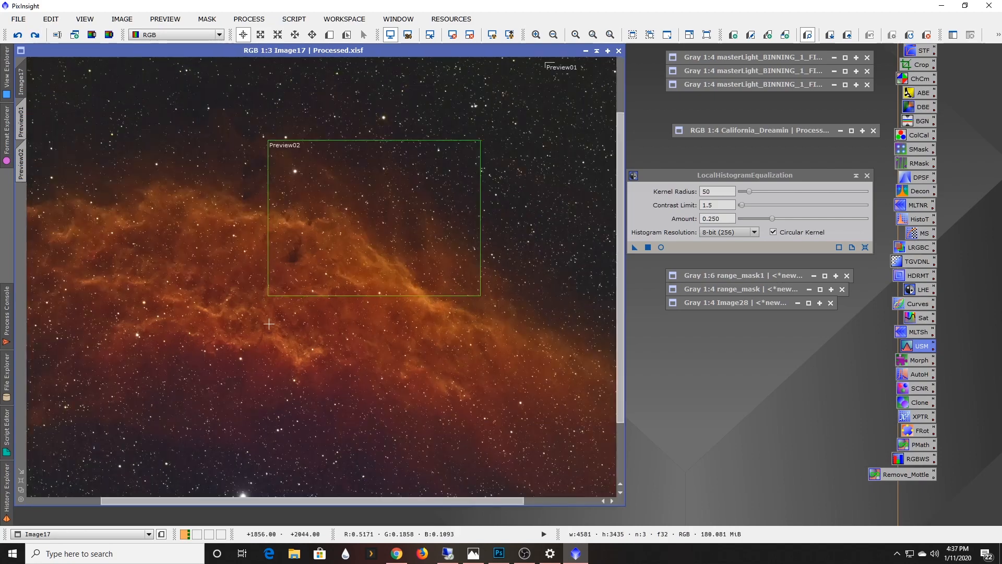
scroll(269, 323, "down", 1)
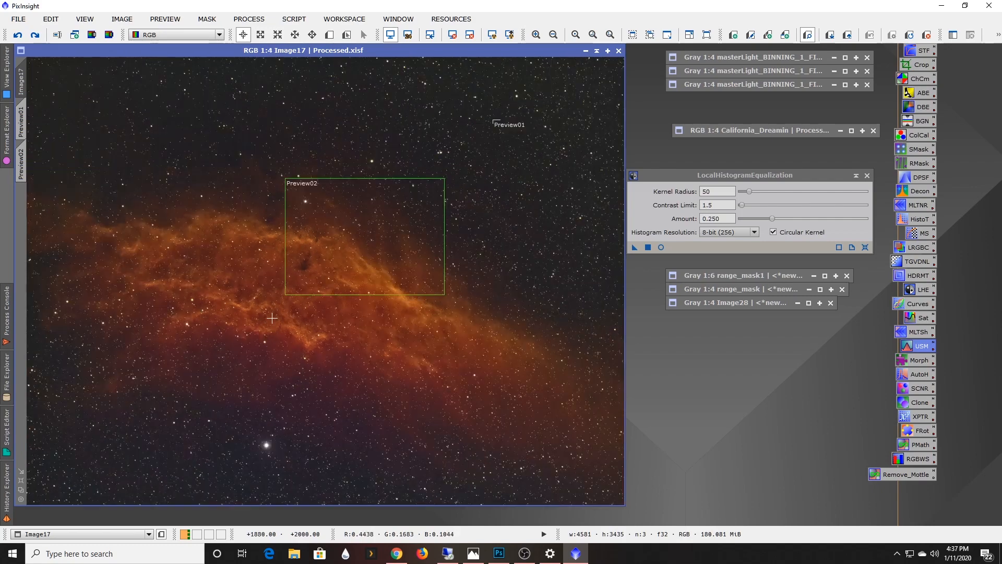
- Close LocalHistogramEqualization and inspect the sharpened stars and nebula around Preview02 close up
left_click(868, 175)
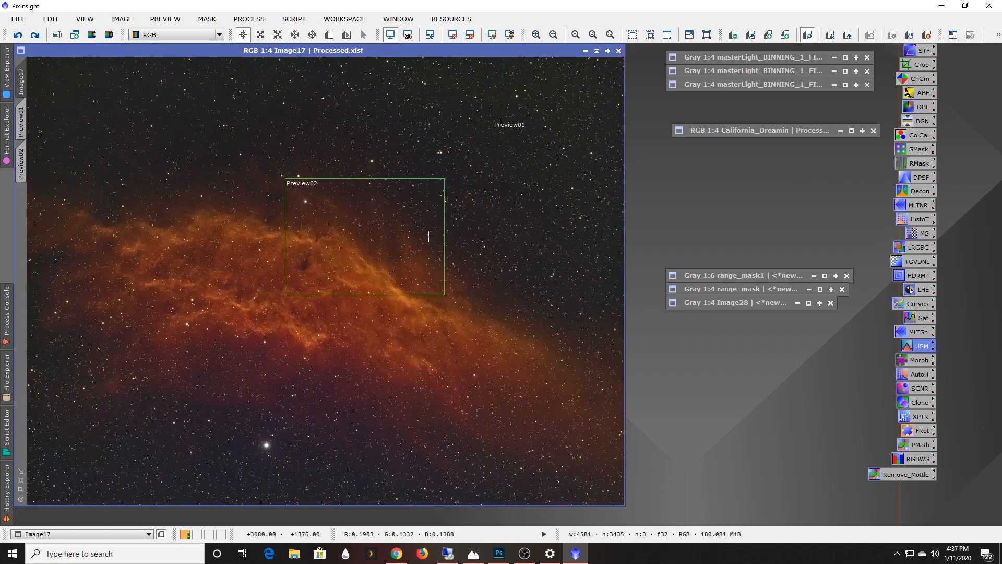
scroll(362, 287, "up", 3)
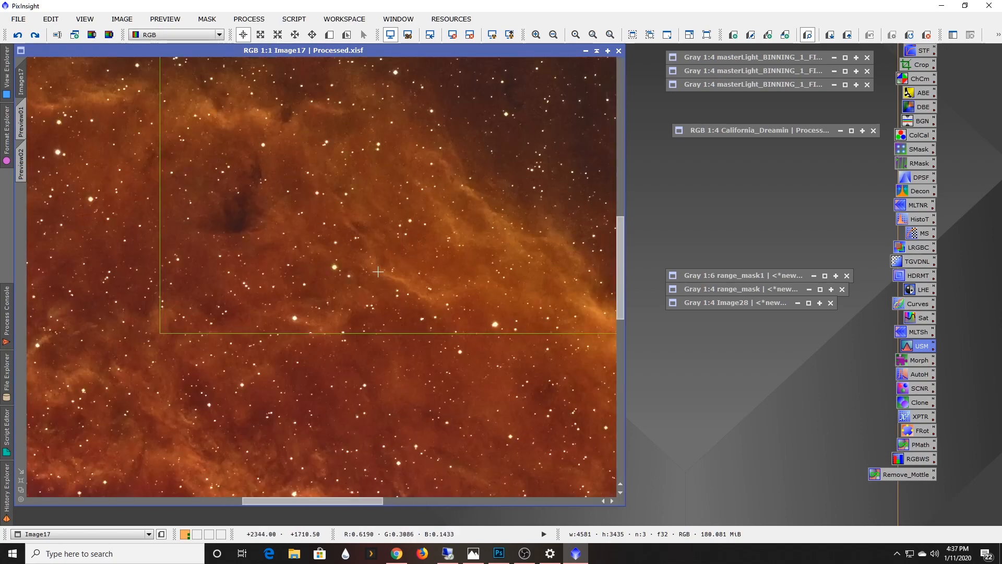
scroll(378, 272, "down", 1)
scroll(377, 272, "down", 1)
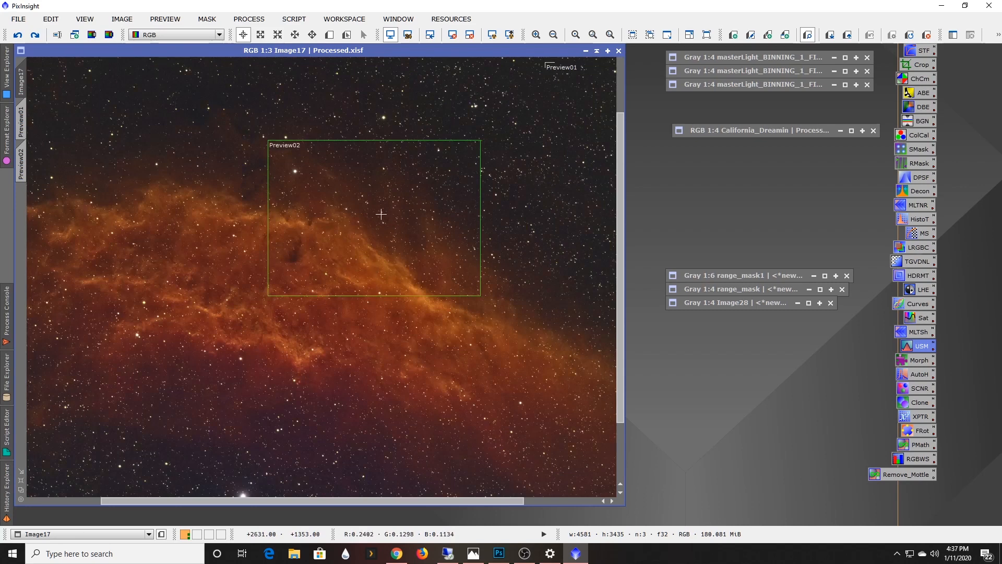
- Open the saved MorphologicalTransformation process beside Image17 and examine its settings and the stars both close up and in overview
double_click(922, 361)
left_click_drag(897, 309, 697, 142)
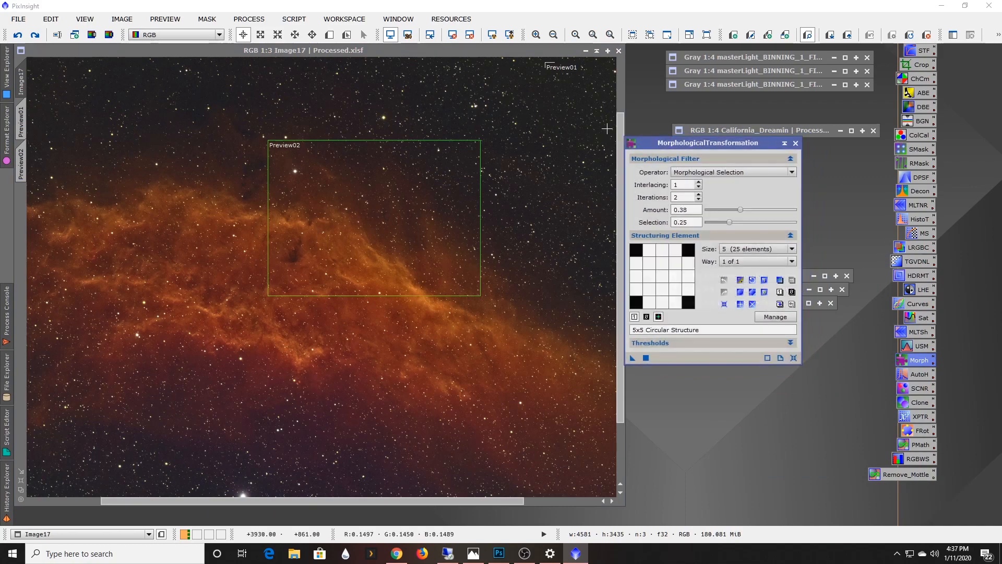
left_click_drag(652, 139, 660, 138)
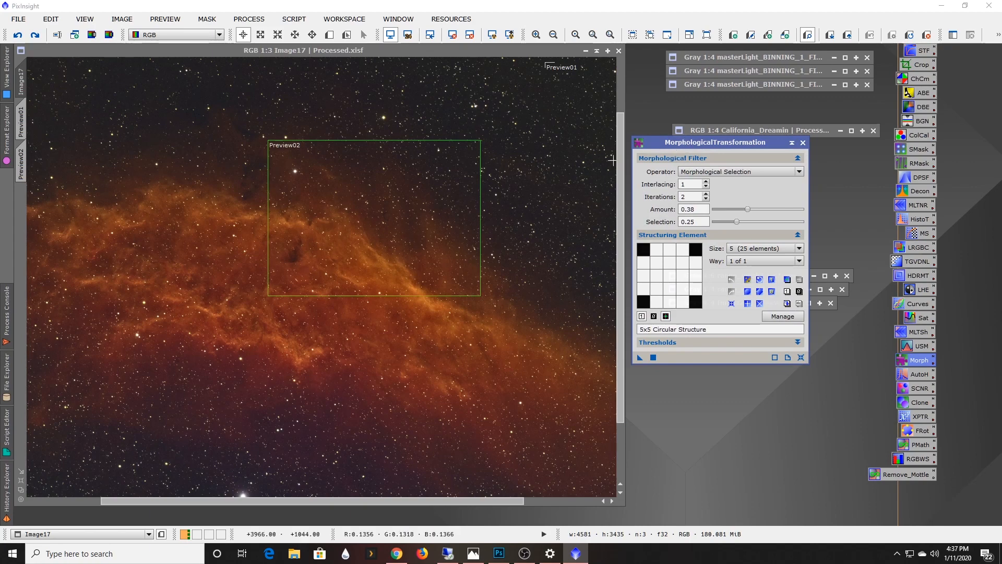
scroll(242, 283, "up", 3)
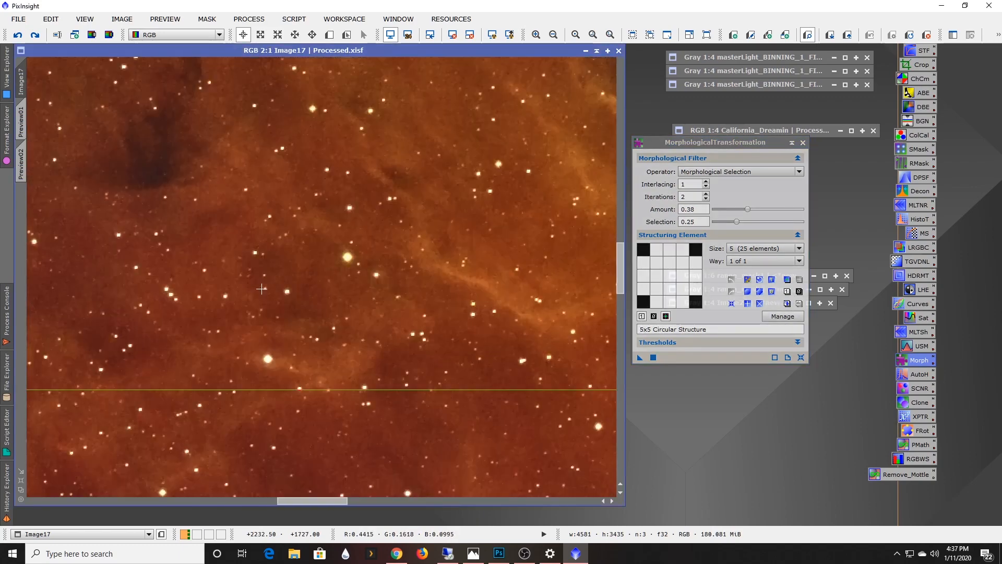
scroll(344, 293, "down", 2)
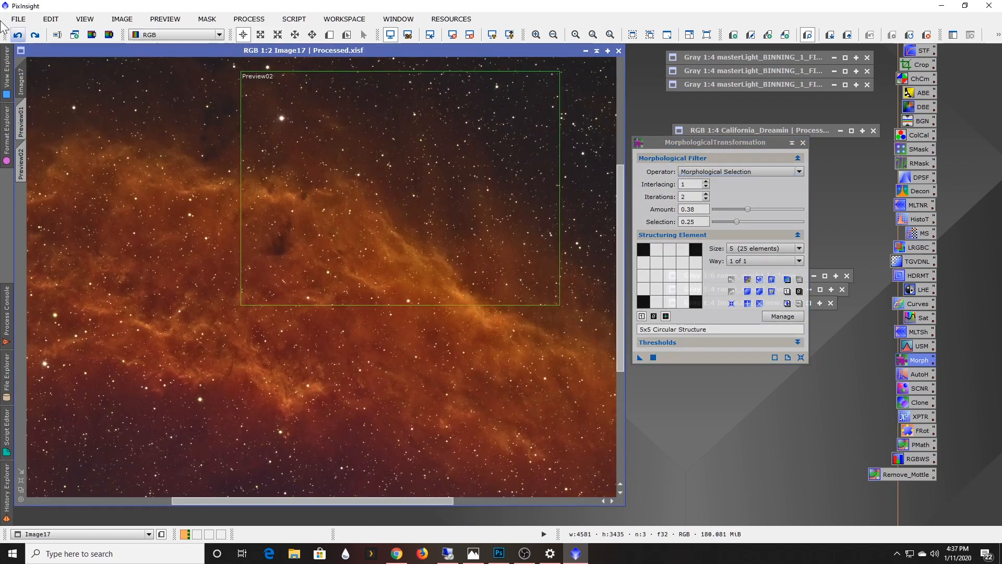
scroll(147, 165, "down", 2)
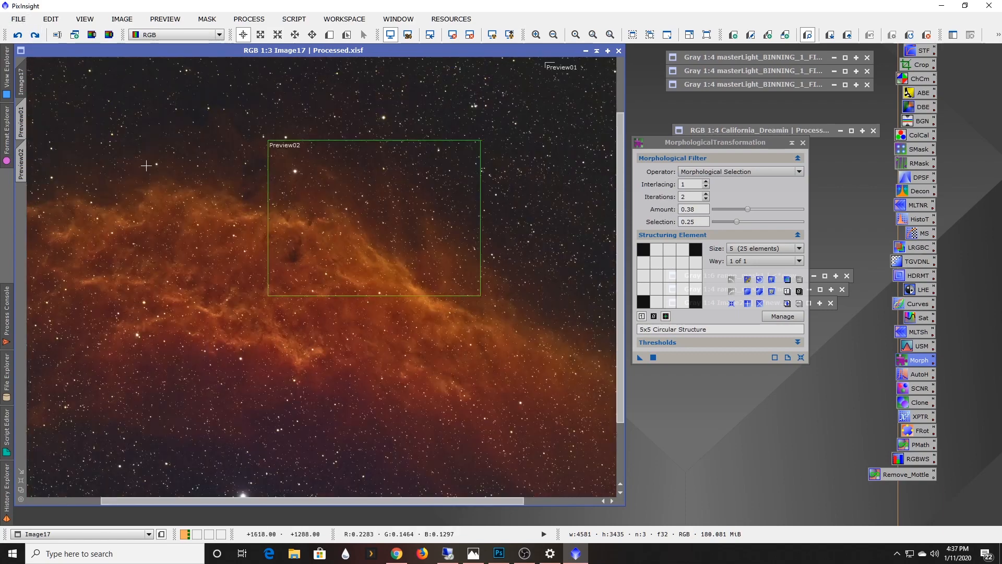
- Redo the MorphologicalTransformation on Image17 and compare the stars across the whole nebula with and without it
left_click(35, 35)
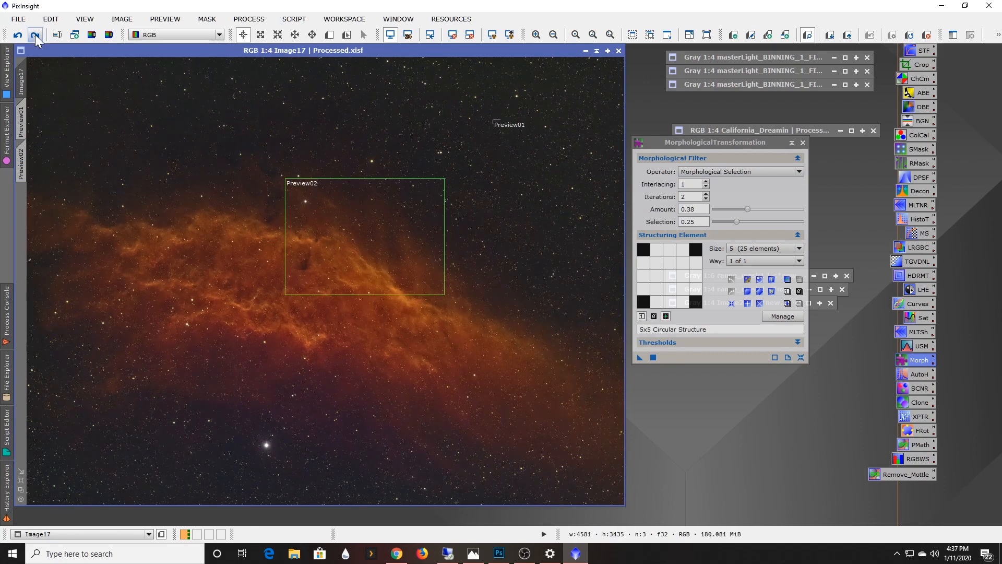
left_click(19, 35)
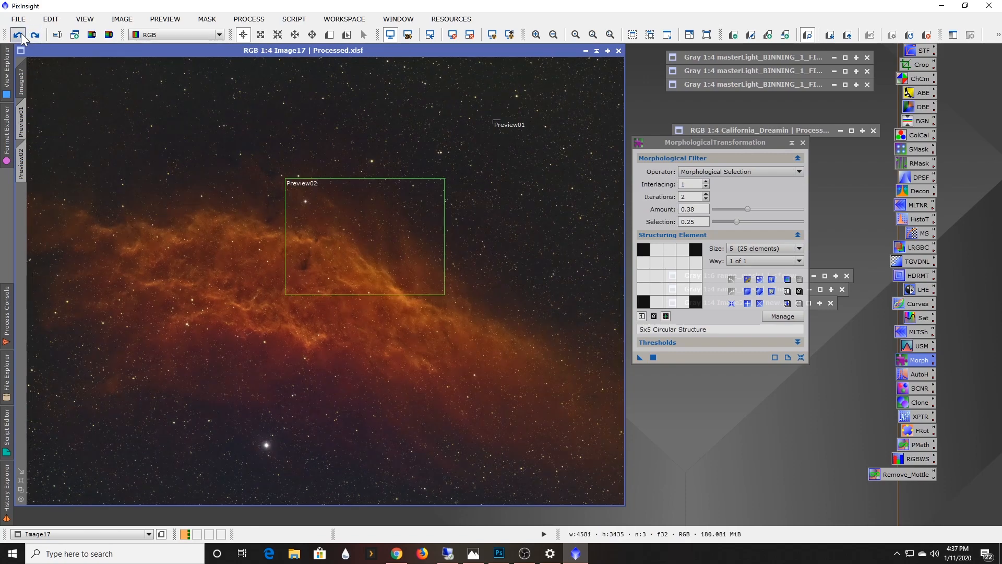
left_click(31, 36)
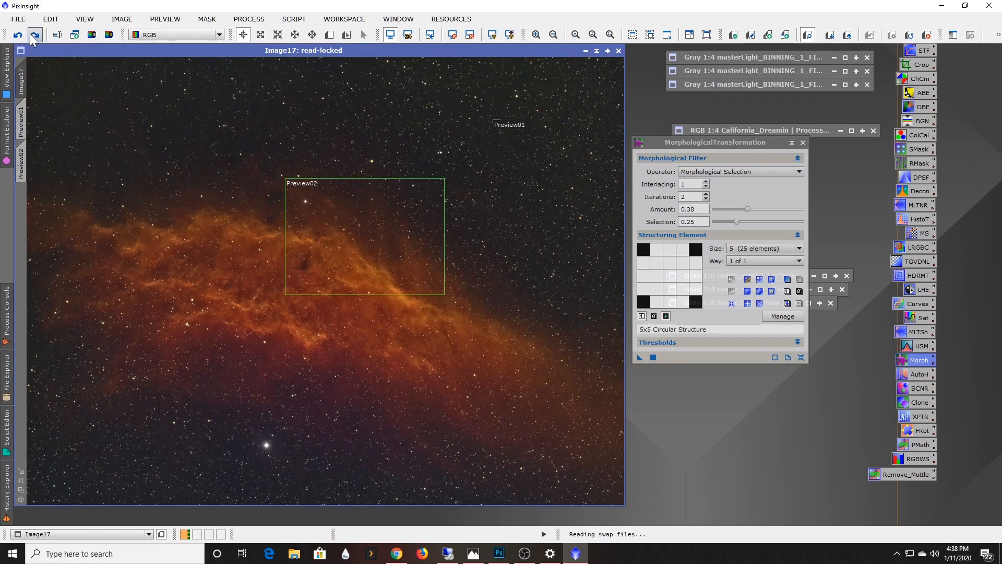
left_click(20, 34)
left_click(36, 35)
scroll(342, 309, "down", 1)
- Inspect the reduced stars close up, check the MorphologicalTransformation iterations, and review the whole nebula again
scroll(342, 309, "up", 4)
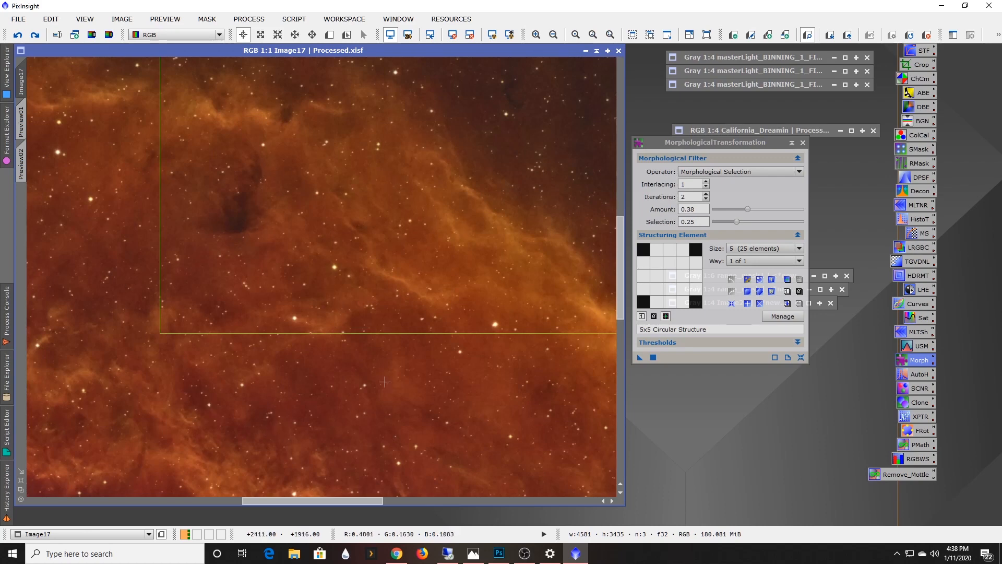
double_click(685, 197)
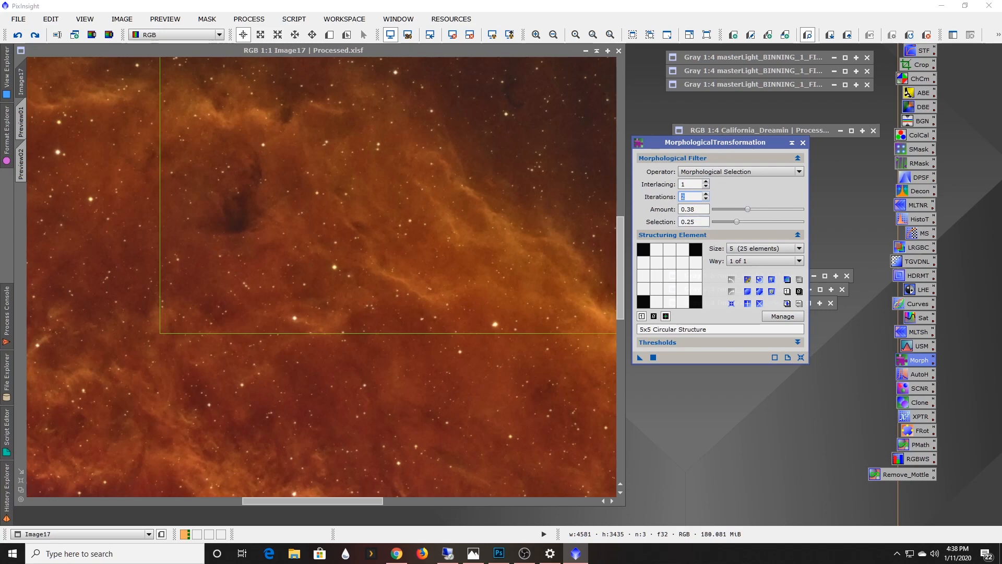
scroll(331, 162, "down", 1)
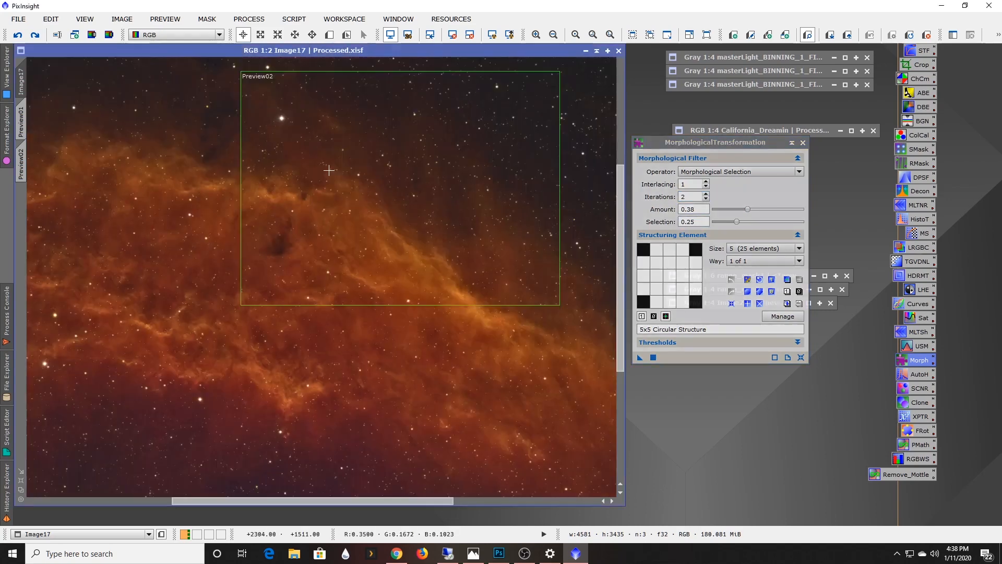
scroll(329, 170, "down", 1)
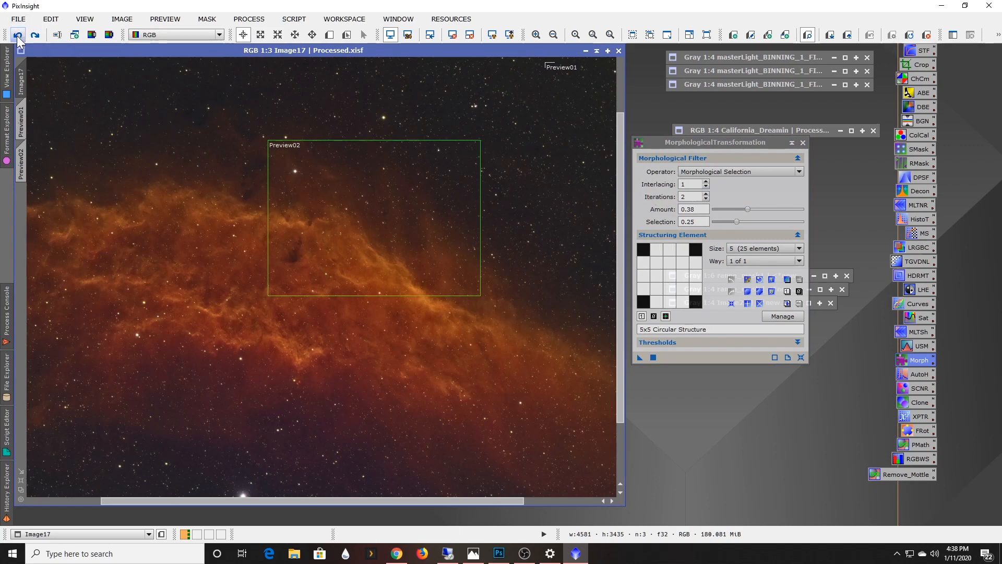
scroll(301, 158, "down", 1)
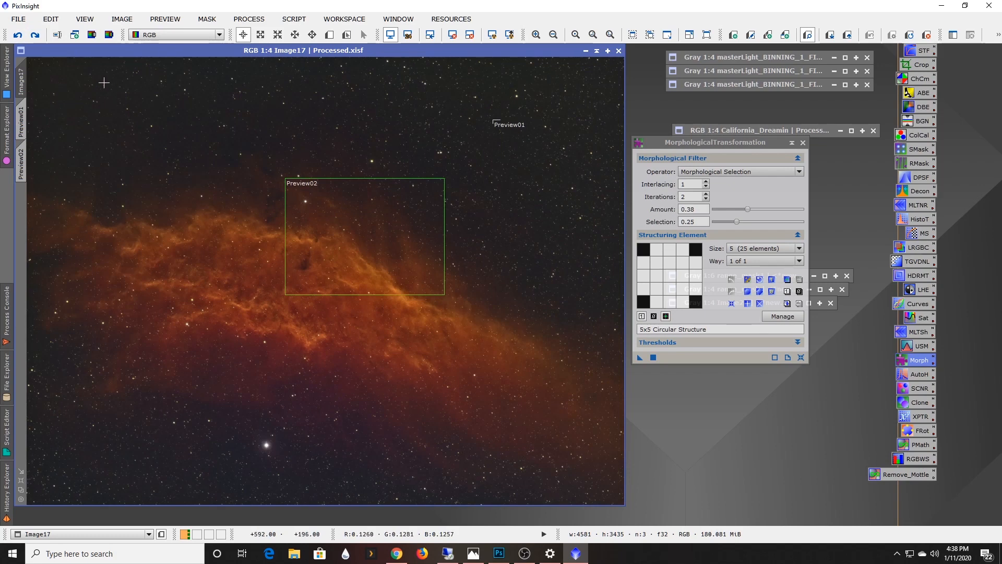
- Check Image17's processing history, auto-stretch its display to examine the background for a colour cast, and reset the display stretch
left_click(6, 488)
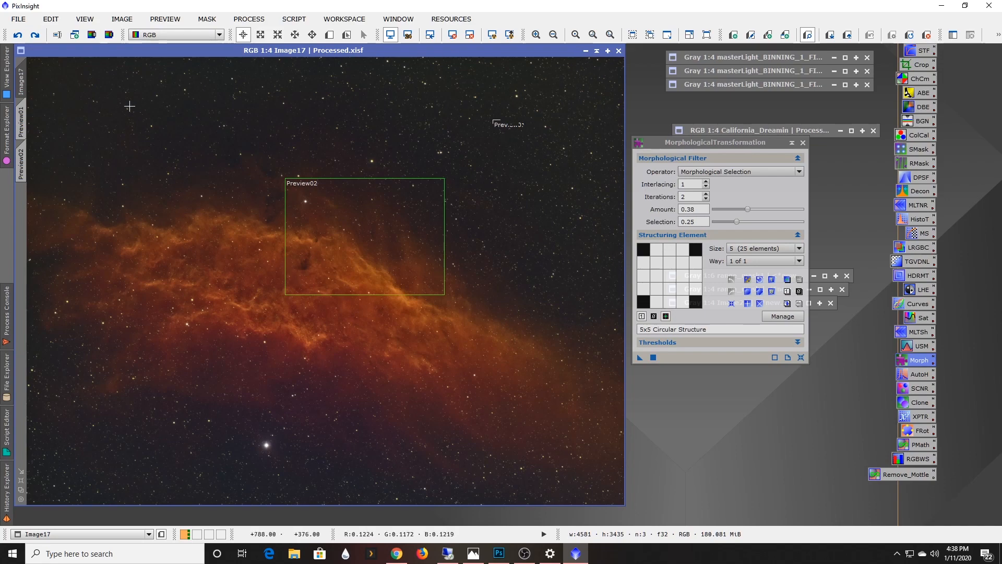
left_click(492, 35)
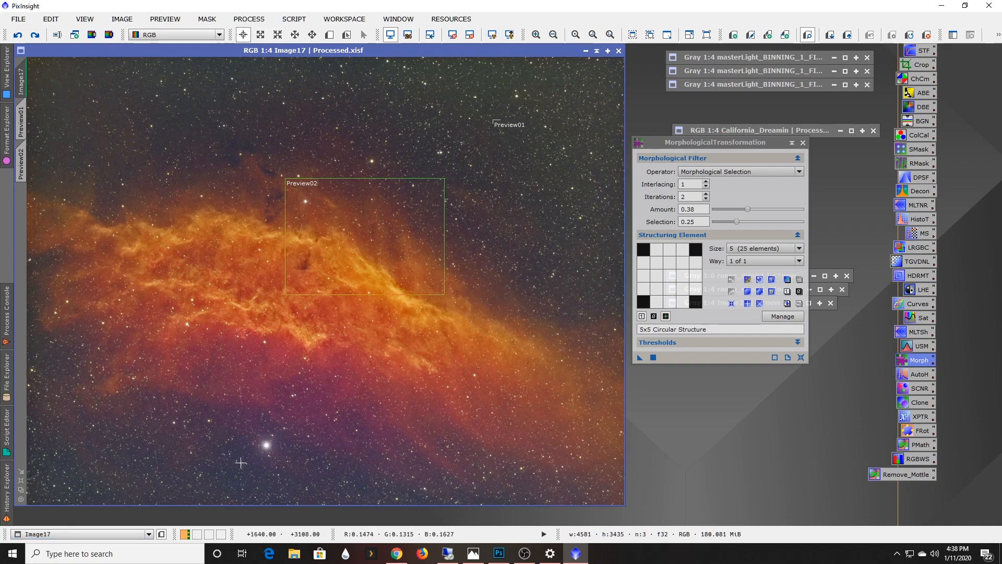
left_click(469, 35)
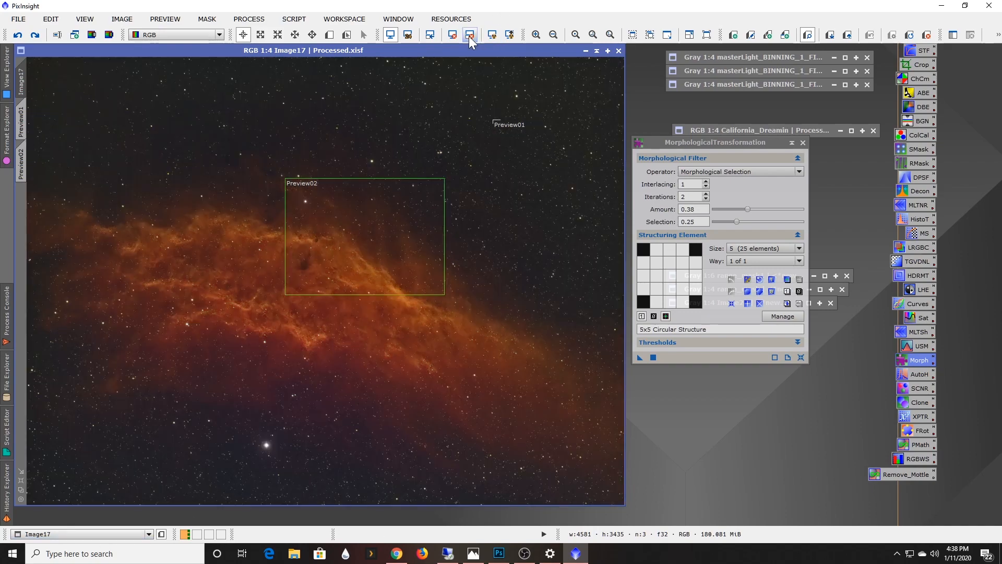
- Open SCNR with Green as the colour to remove, place it beside Image17, and compare the image with and without SCNR
double_click(917, 388)
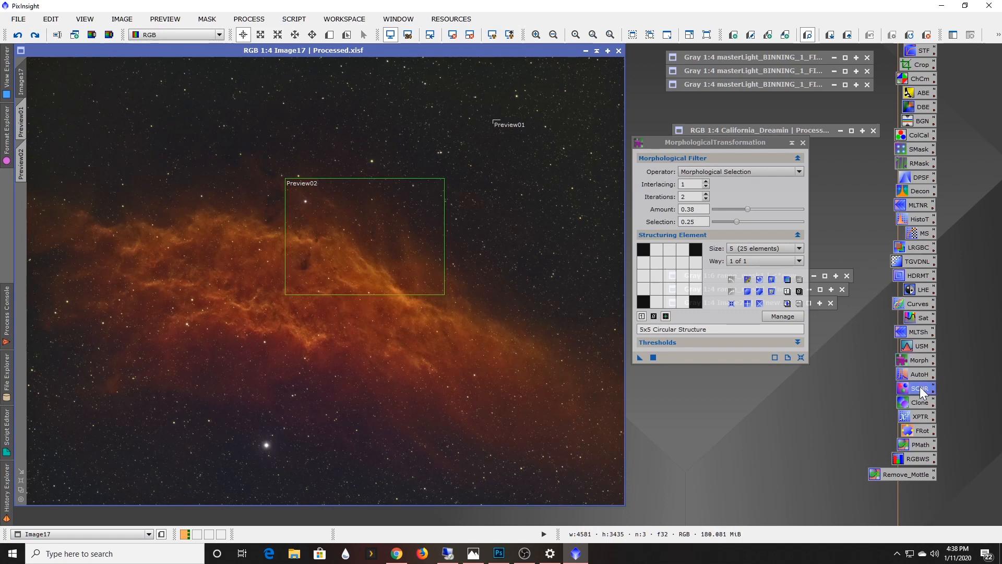
left_click_drag(890, 226, 696, 99)
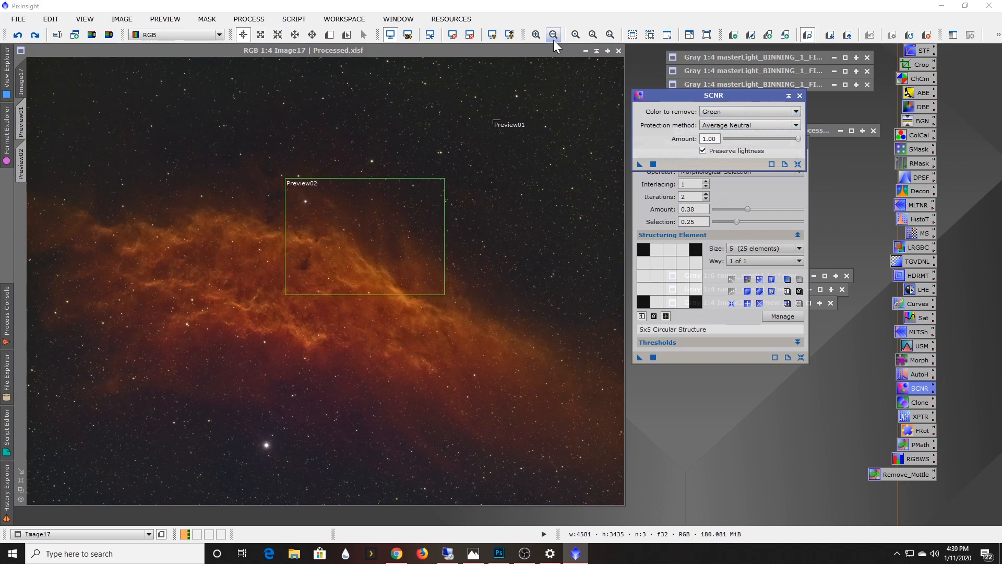
left_click(40, 38)
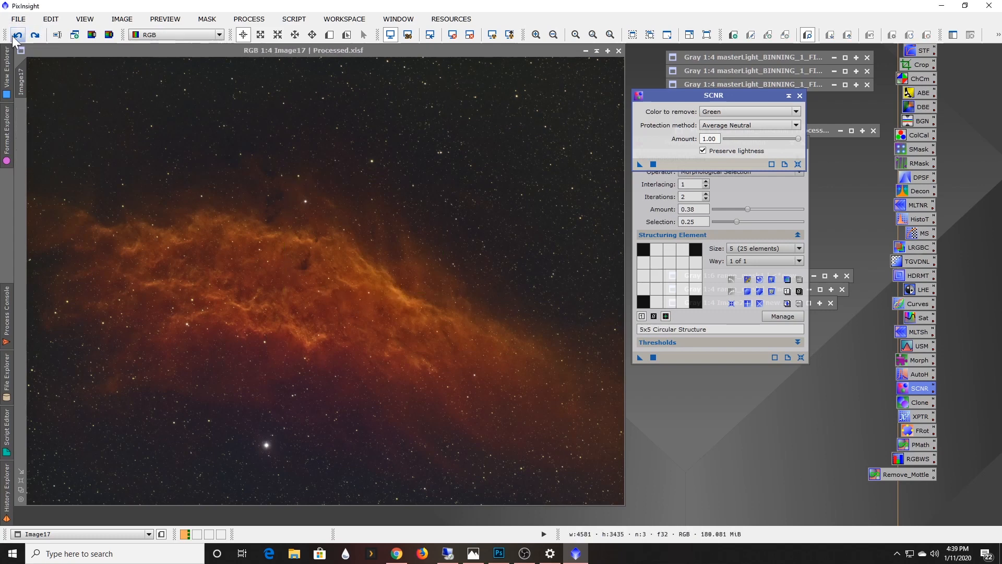
left_click(18, 36)
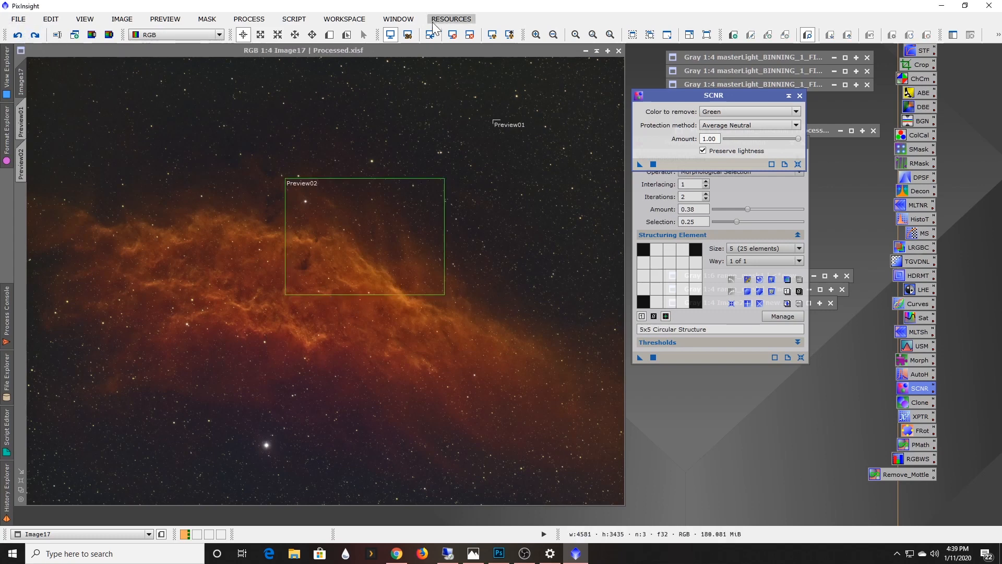
- Redo SCNR on Image17 under a temporary display auto-stretch to judge the green removal, and reset the stretch
left_click(492, 35)
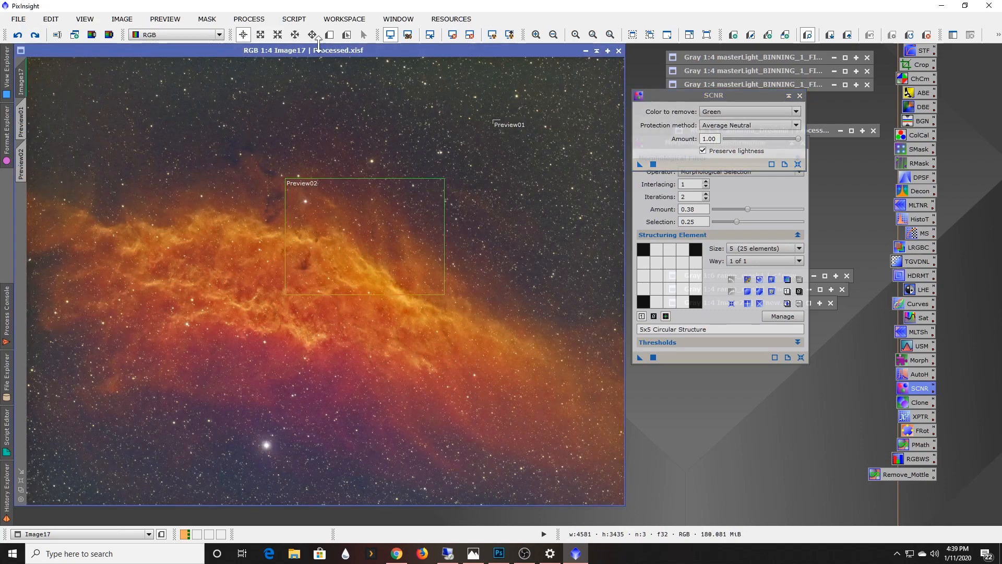
left_click(35, 39)
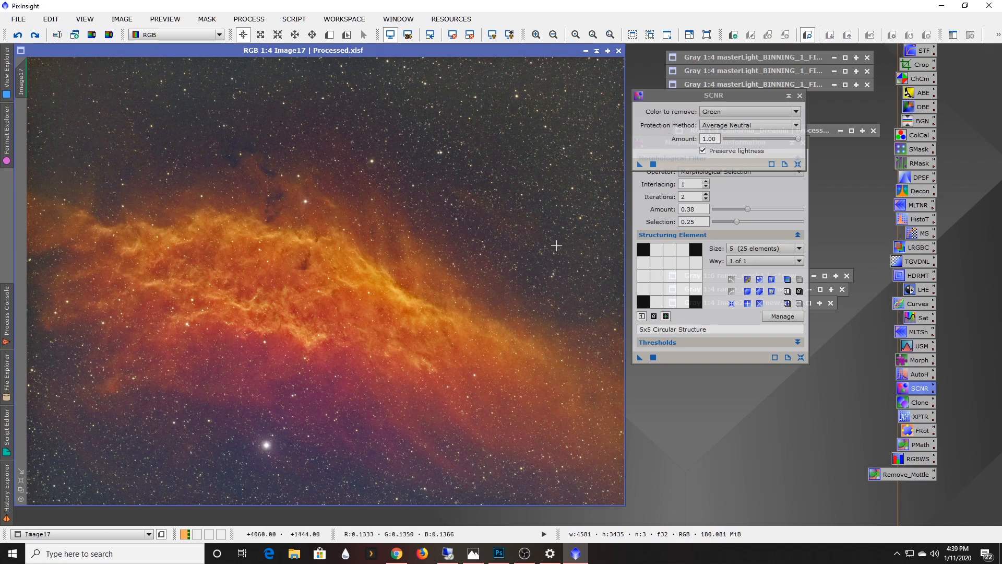
left_click(470, 35)
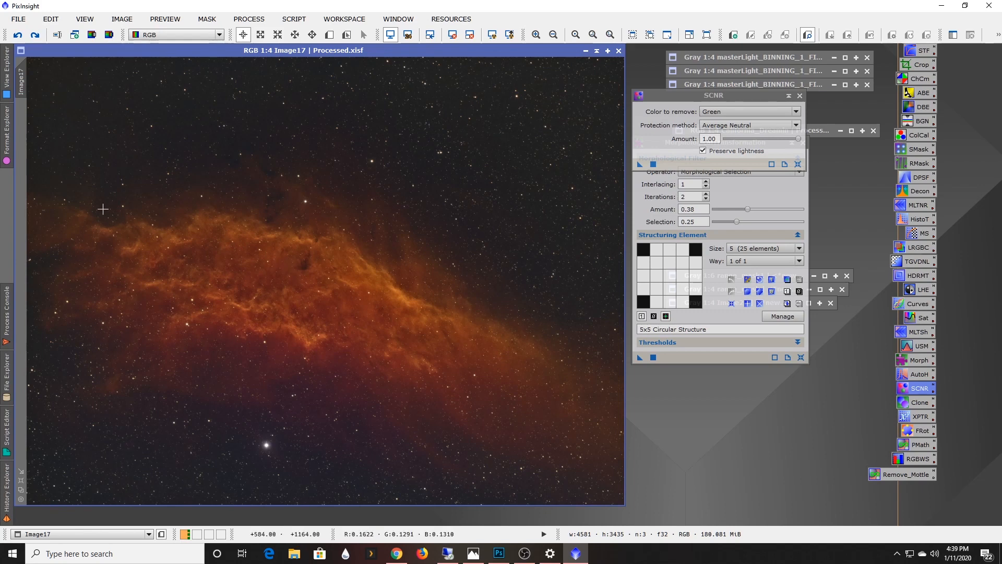
- Close the SCNR and MorphologicalTransformation windows and check the remaining entries in Image17's processing history
left_click(799, 95)
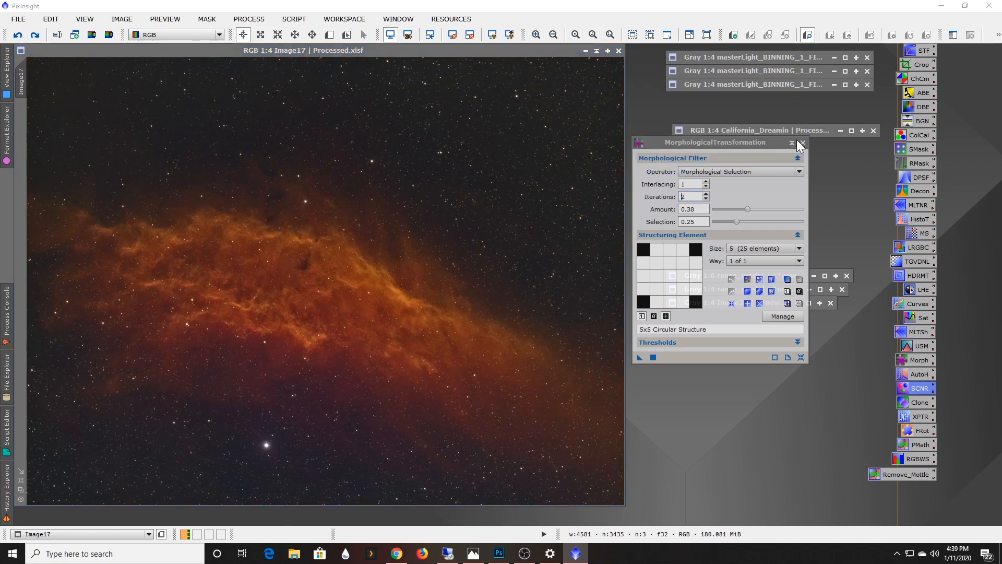
left_click(803, 142)
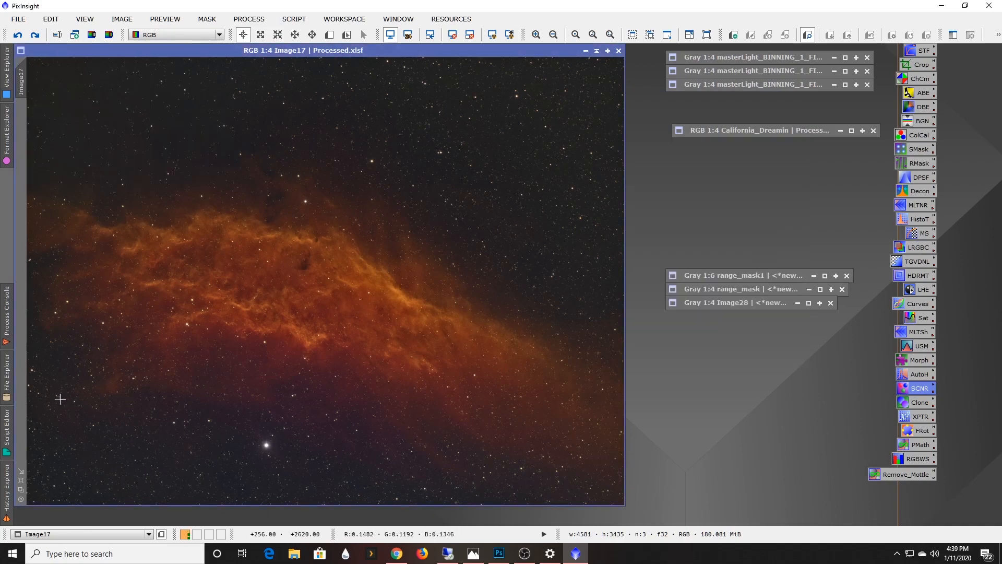
left_click(8, 489)
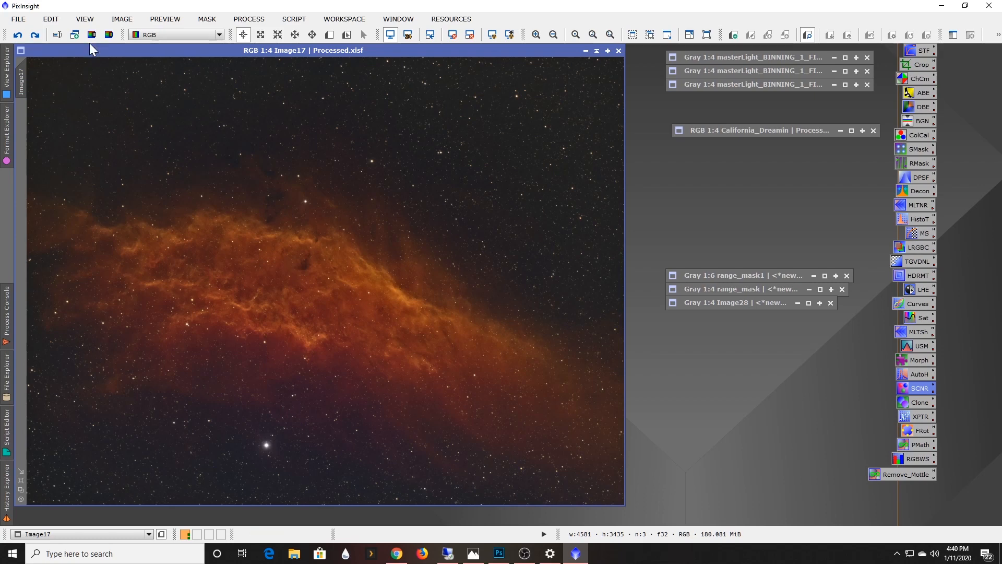
- Try Image17 rotated 90° counter-clockwise, review the whole upright nebula, and undo the rotation
left_click(123, 21)
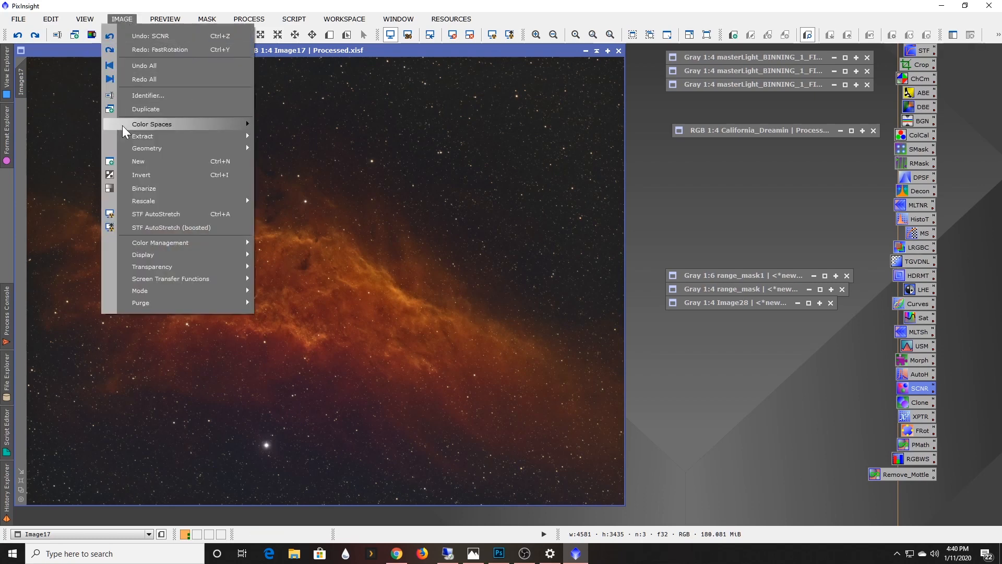
mouse_move(134, 150)
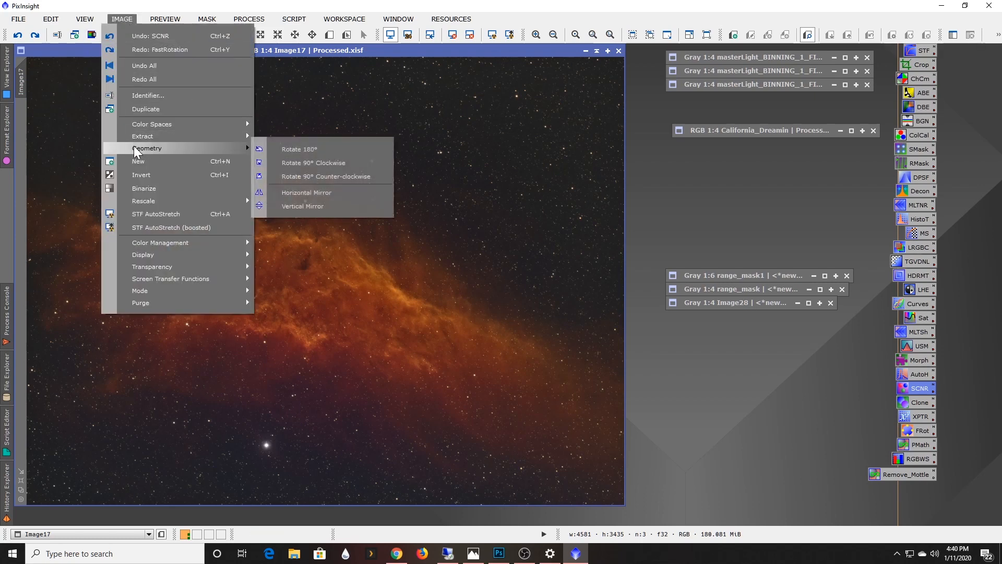
left_click(338, 176)
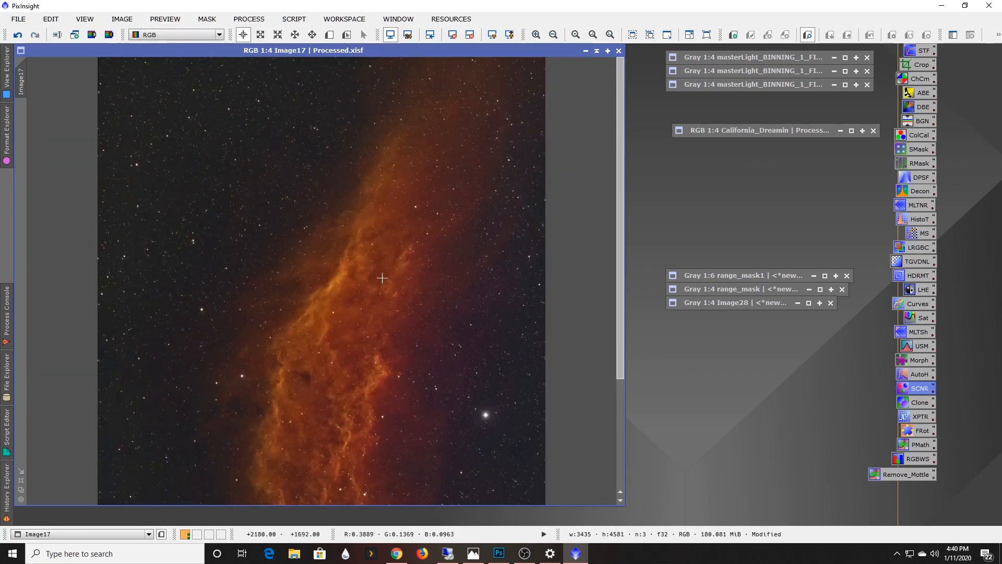
scroll(374, 375, "down", 1)
scroll(344, 202, "down", 1)
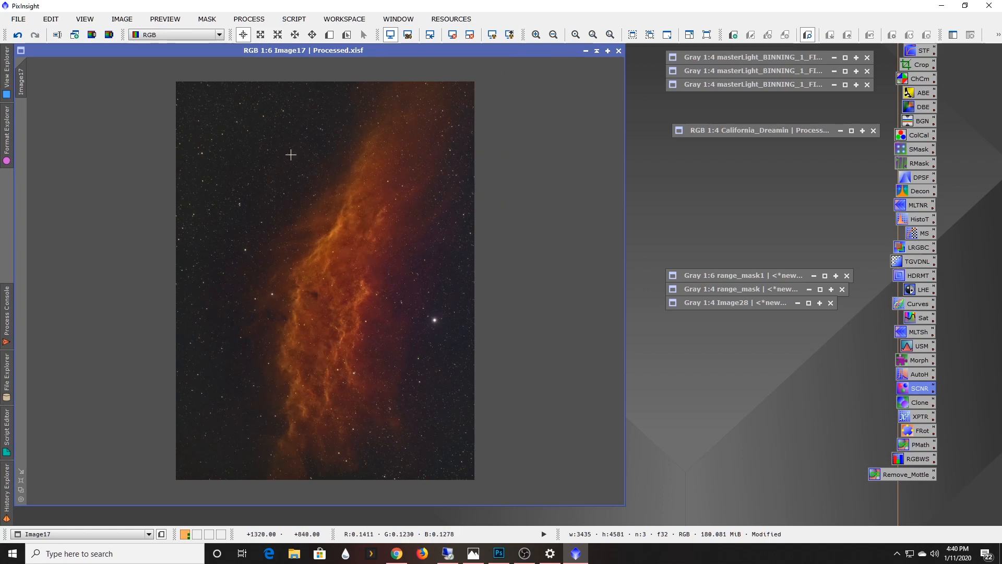
left_click(22, 35)
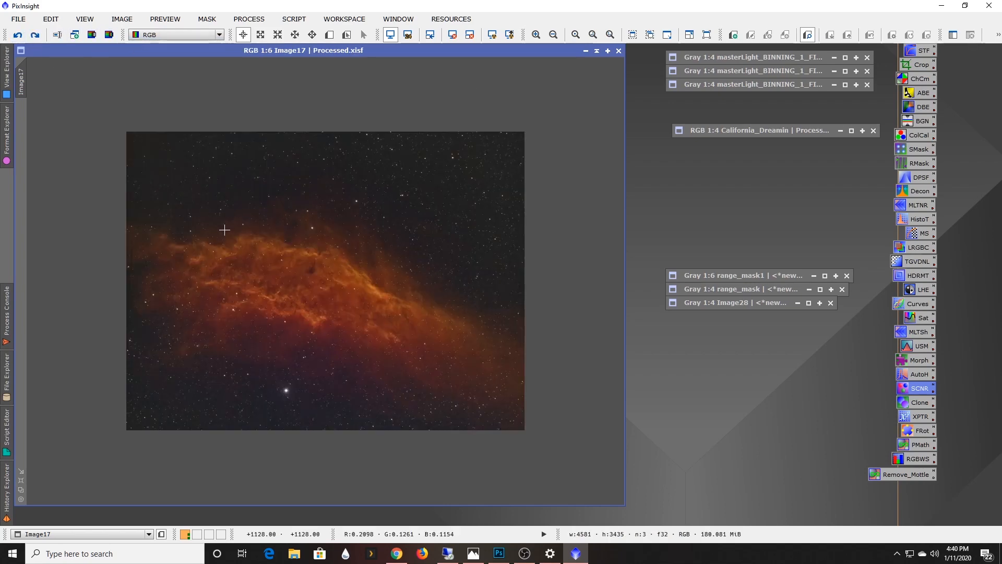
left_click(20, 481)
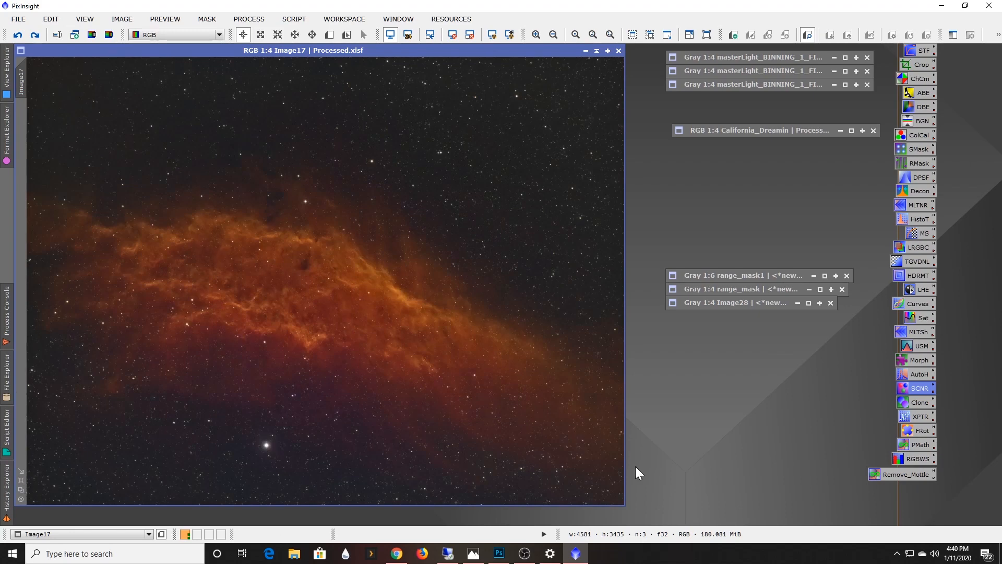
- Inspect the processed nebula and its stars at full scale across Image17 and review the whole frame again
scroll(318, 319, "up", 2)
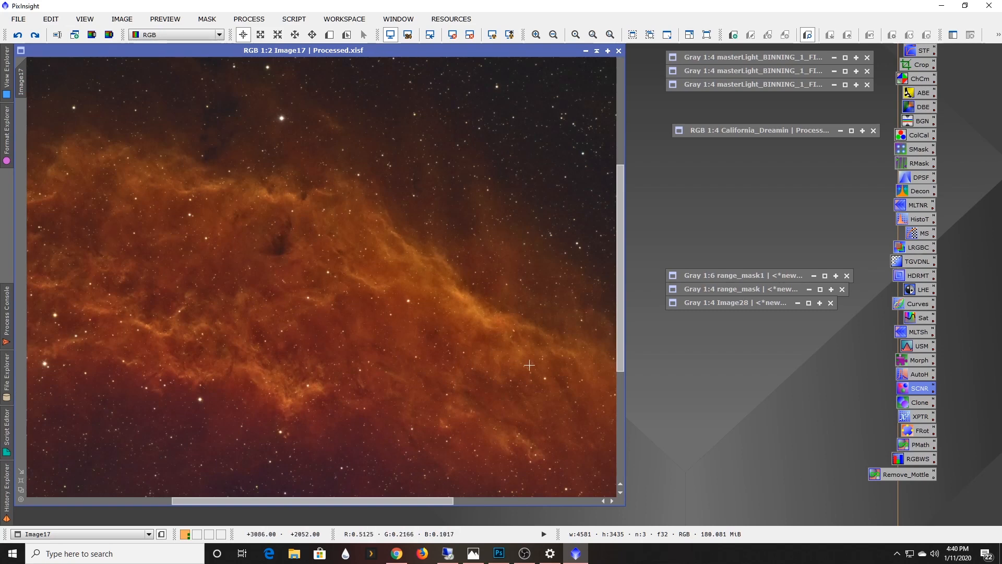
scroll(321, 277, "up", 1)
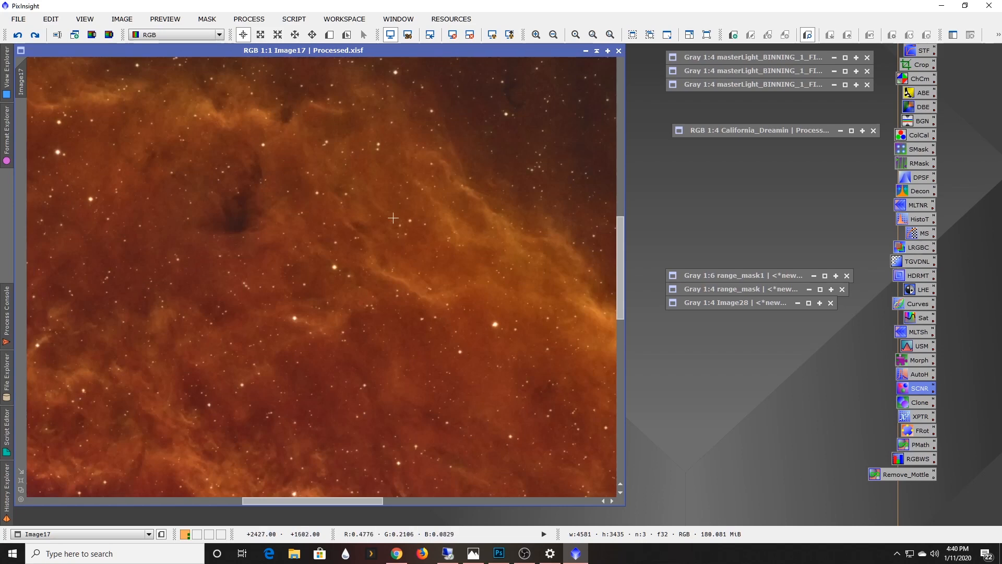
left_click_drag(306, 503, 141, 483)
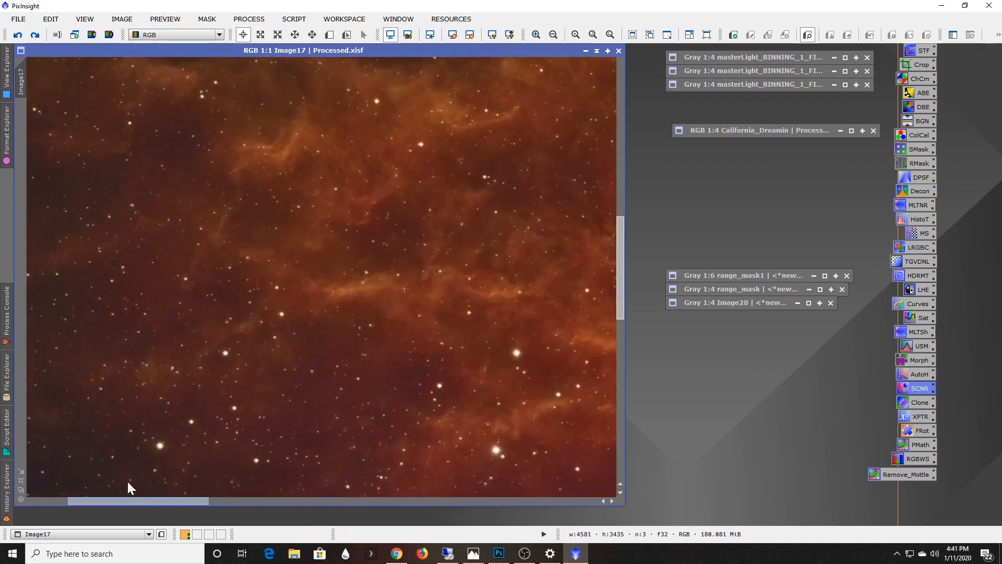
left_click_drag(228, 477, 420, 500)
scroll(494, 359, "down", 2)
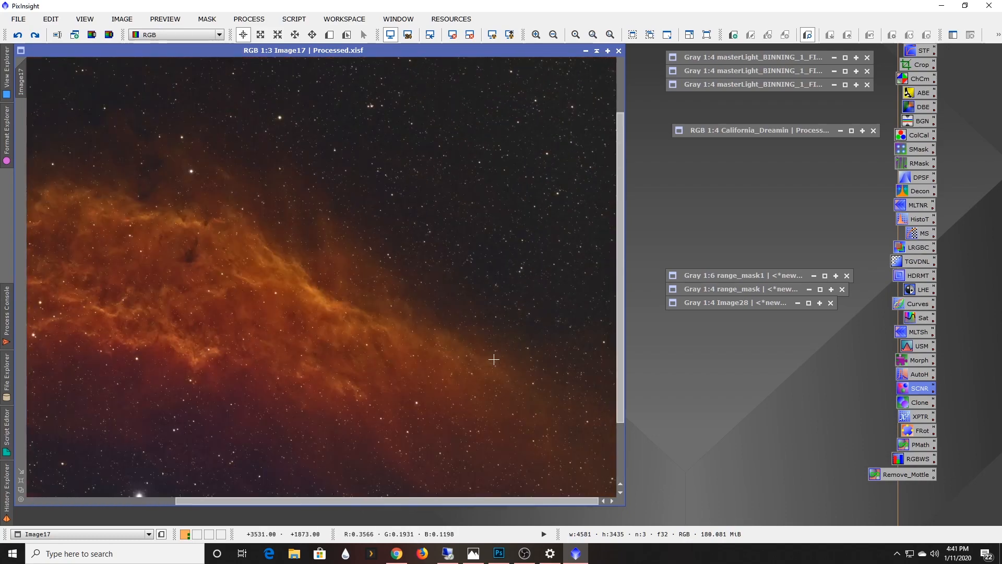
scroll(494, 359, "down", 1)
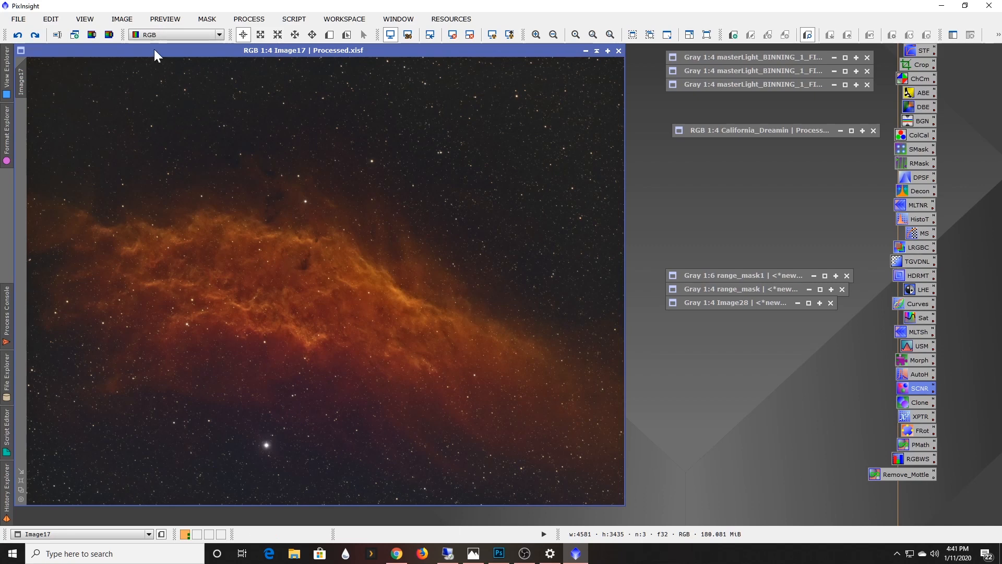
- Rotate Image17 90° counter-clockwise once more to judge the composition, and undo back to the state before SCNR
left_click(122, 19)
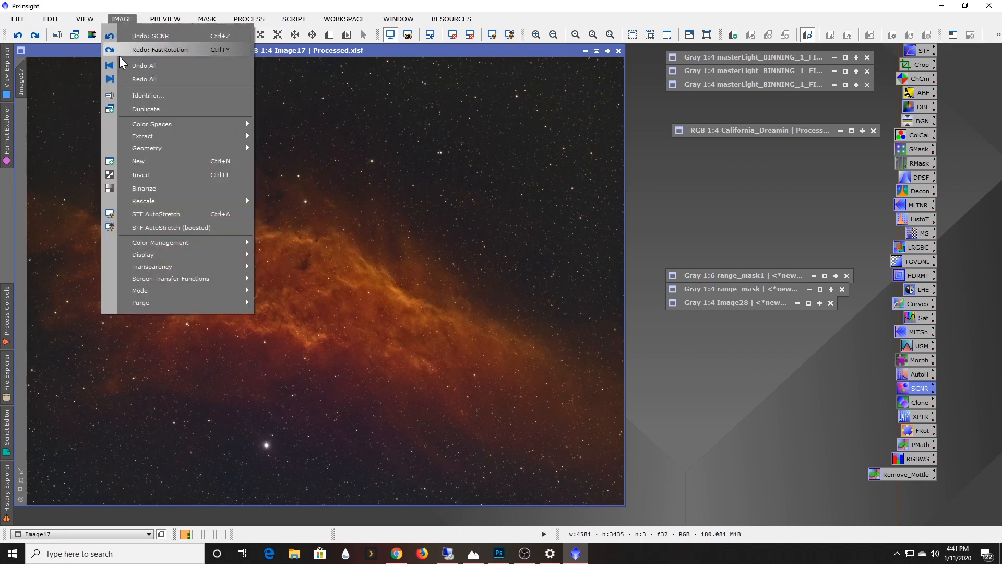
mouse_move(167, 149)
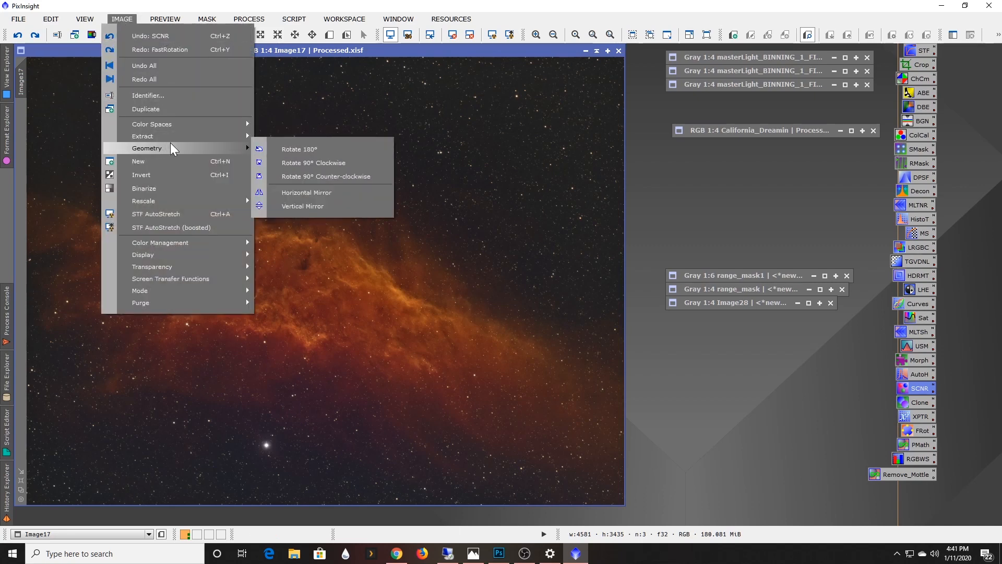
left_click(304, 177)
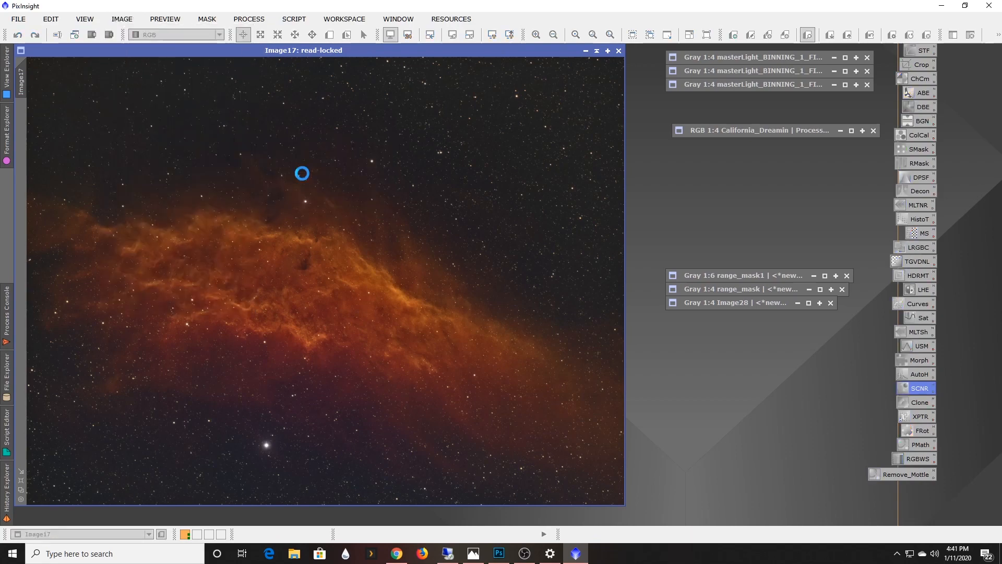
scroll(302, 174, "down", 1)
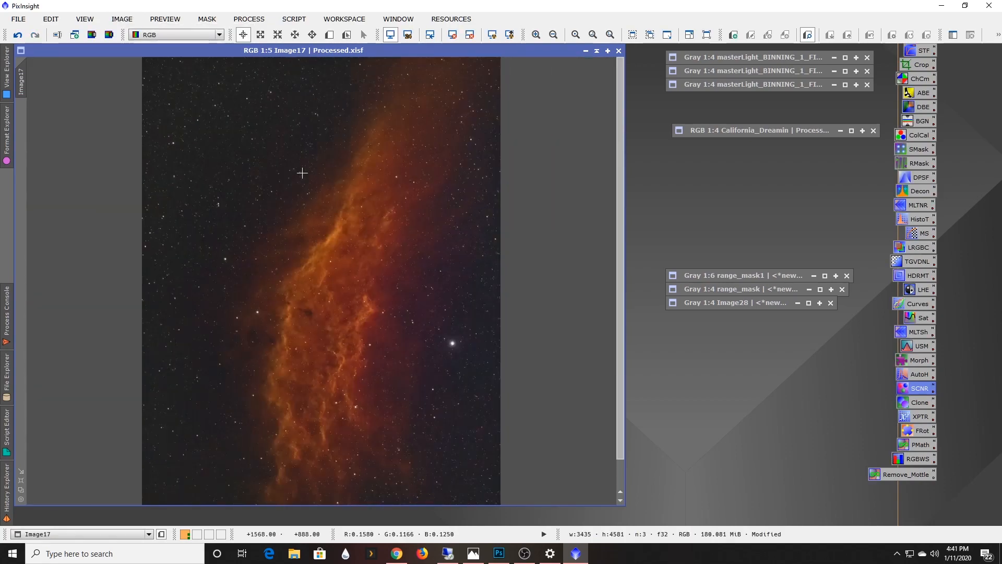
scroll(302, 173, "down", 1)
scroll(293, 172, "up", 1)
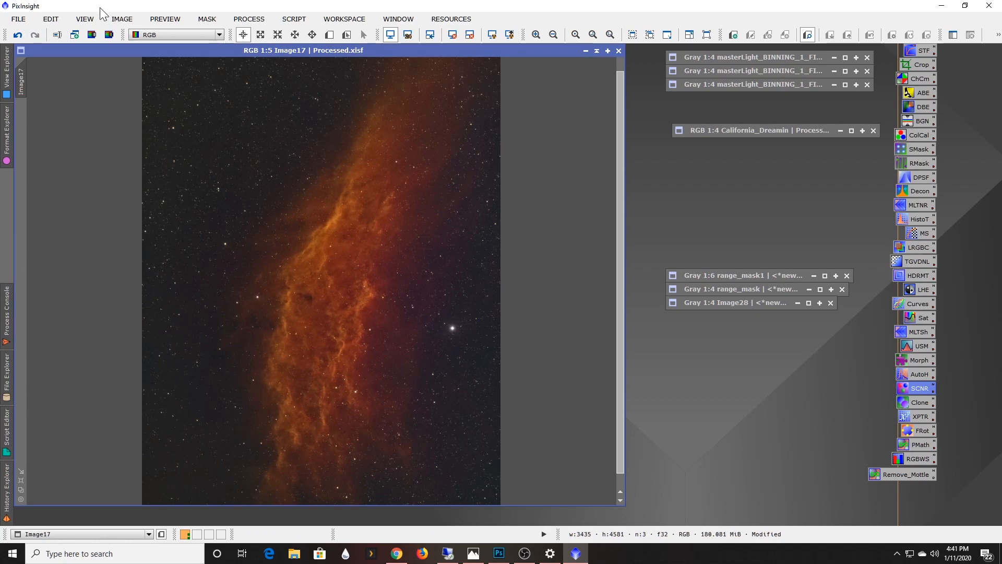
left_click(127, 20)
left_click(19, 35)
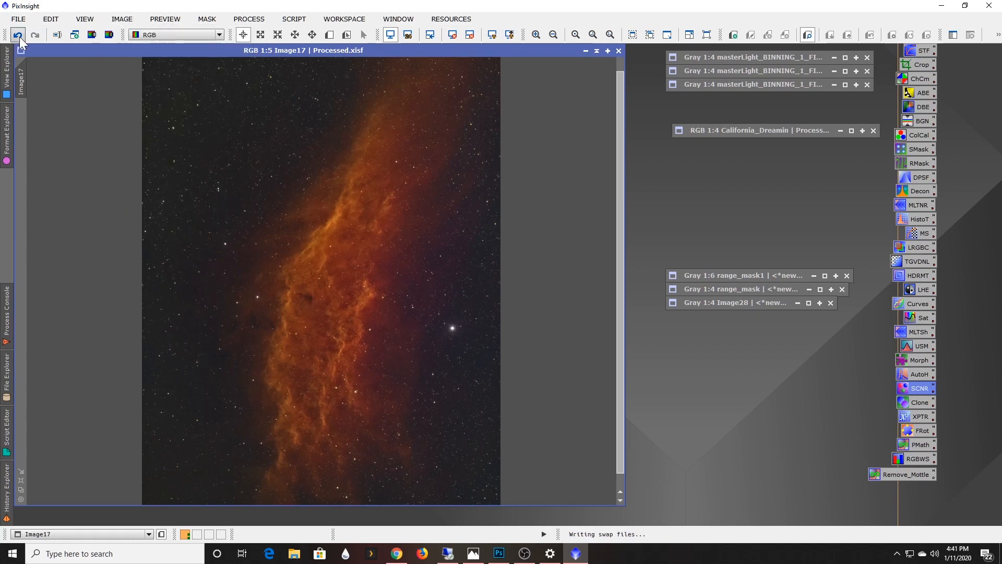
- Try Image17 rotated 90° clockwise, accepting the deletion of its previews, and undo the rotation
left_click(126, 19)
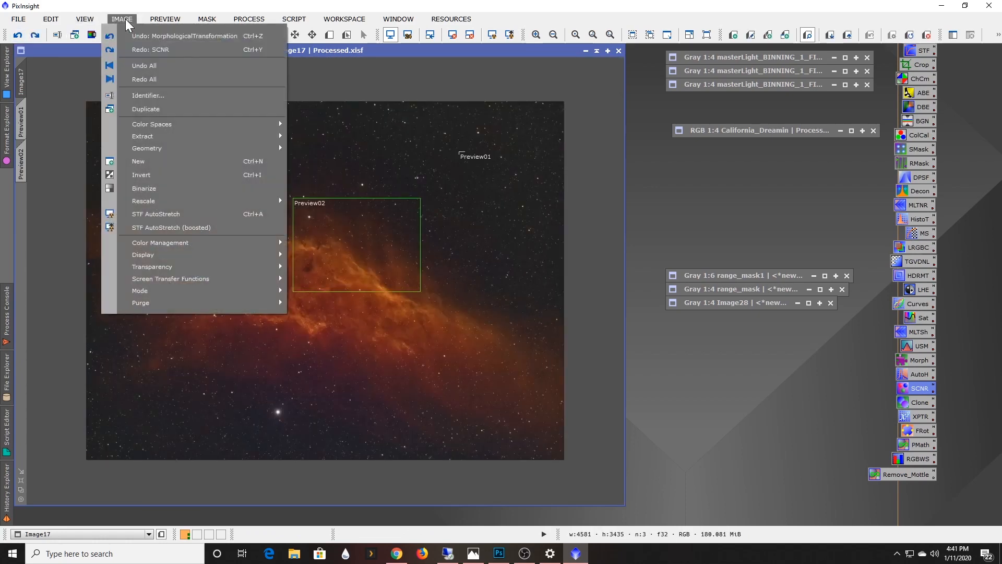
mouse_move(164, 149)
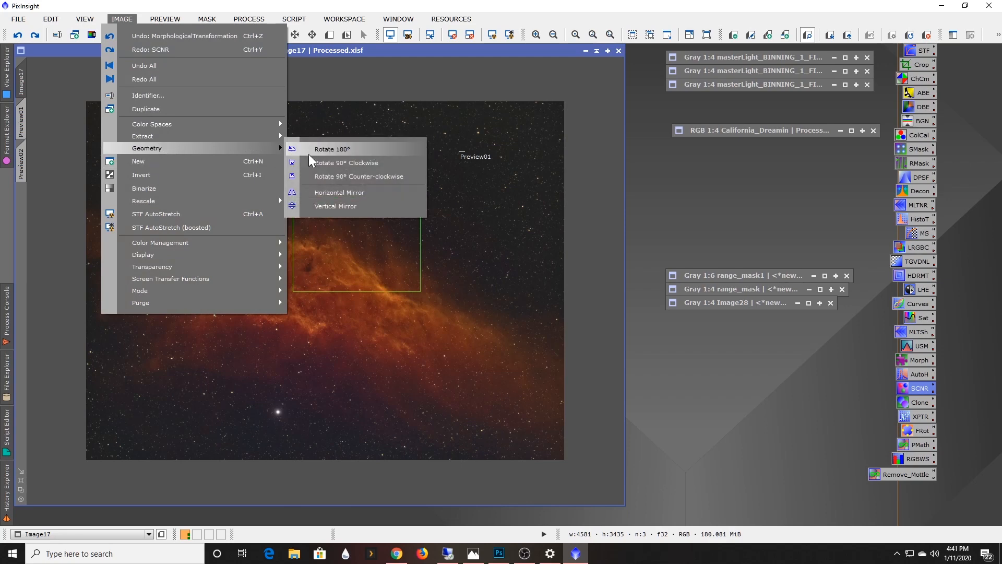
left_click(351, 163)
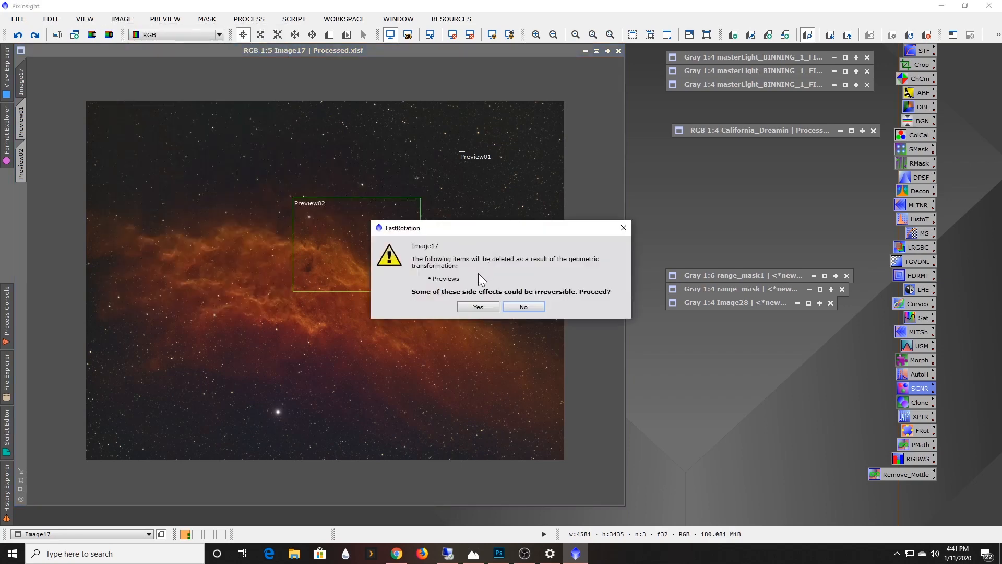
left_click(484, 308)
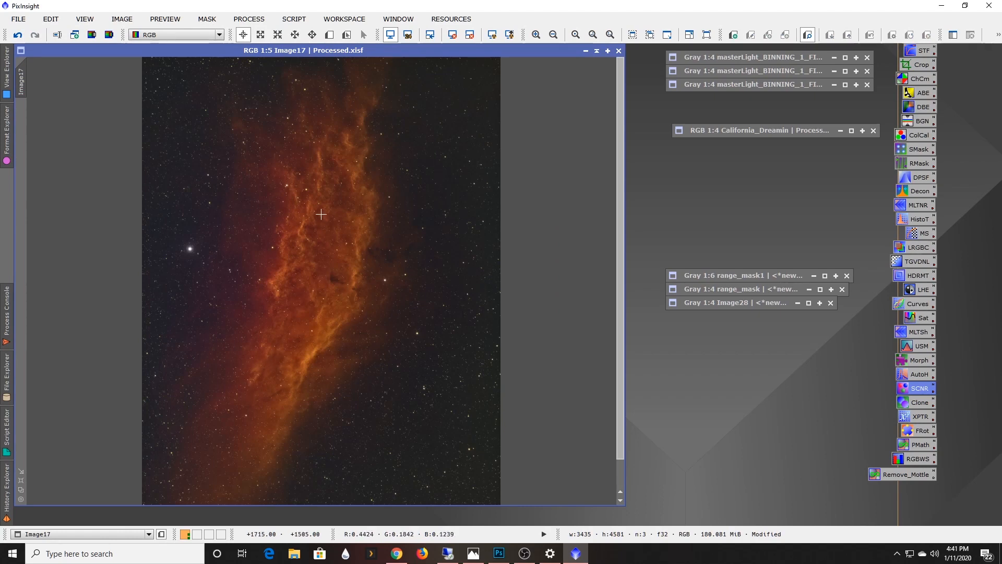
left_click(19, 36)
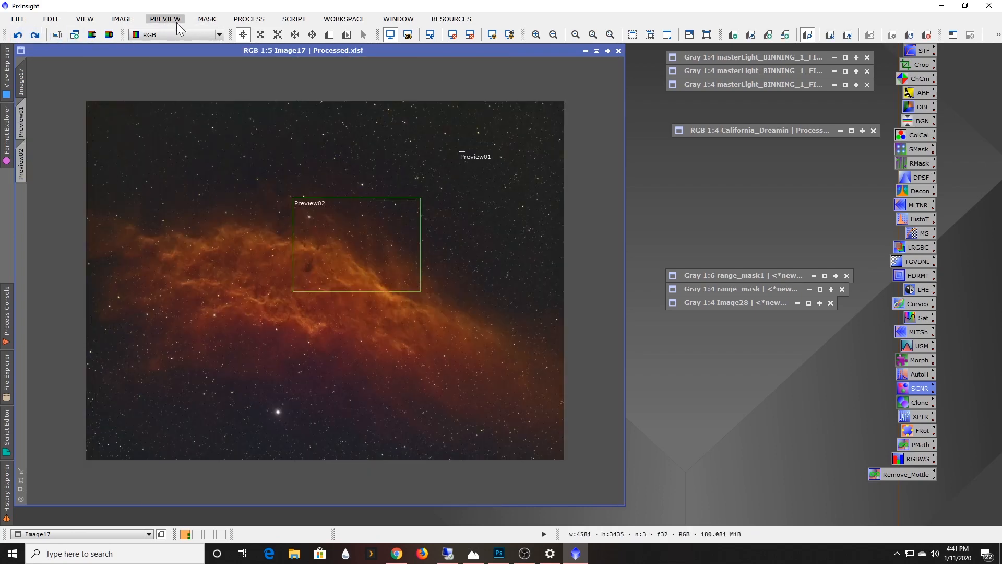
- Rotate Image17 by 180°, accept the deletion of its previews, and fit the whole image in its window
left_click(129, 19)
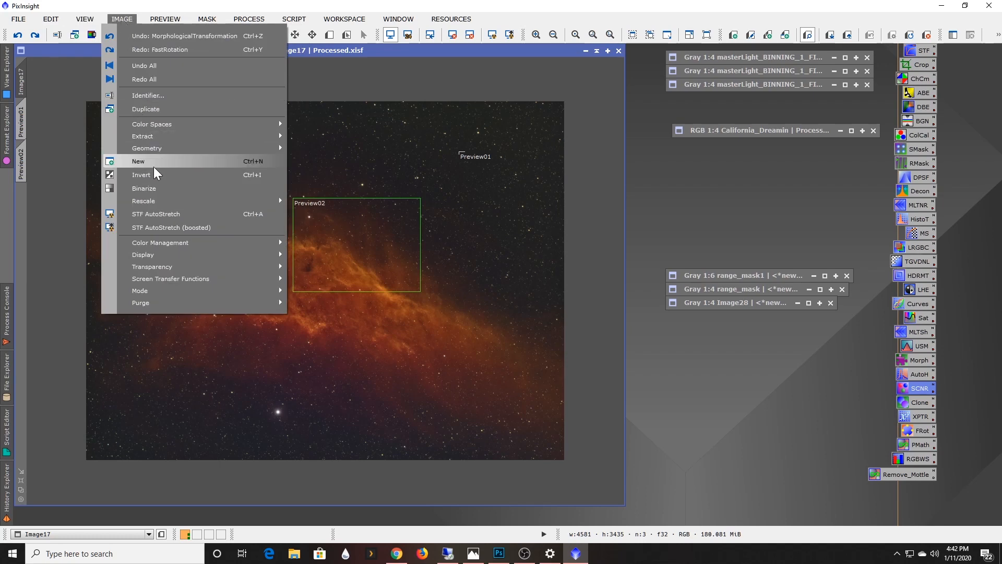
mouse_move(275, 150)
left_click(326, 150)
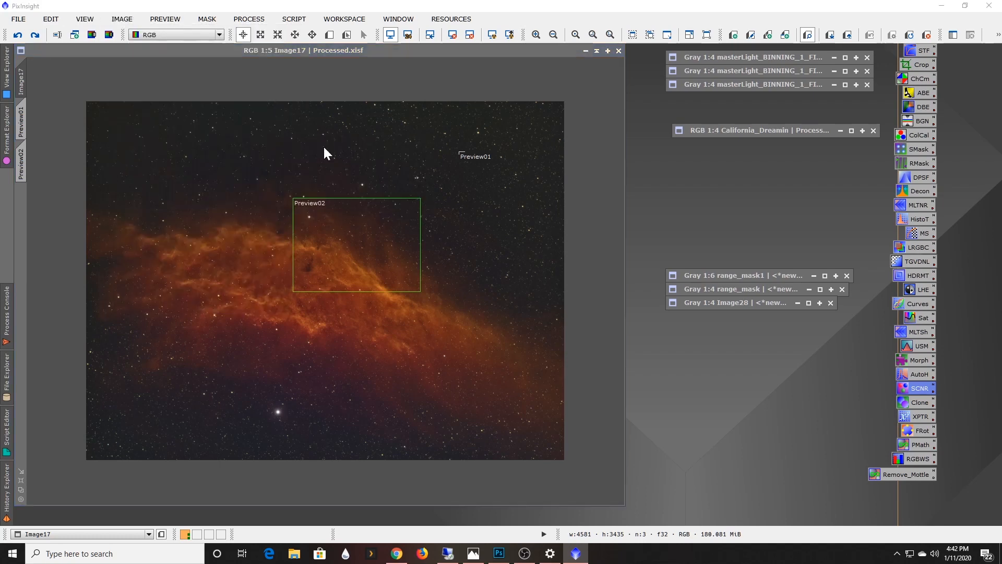
left_click(478, 308)
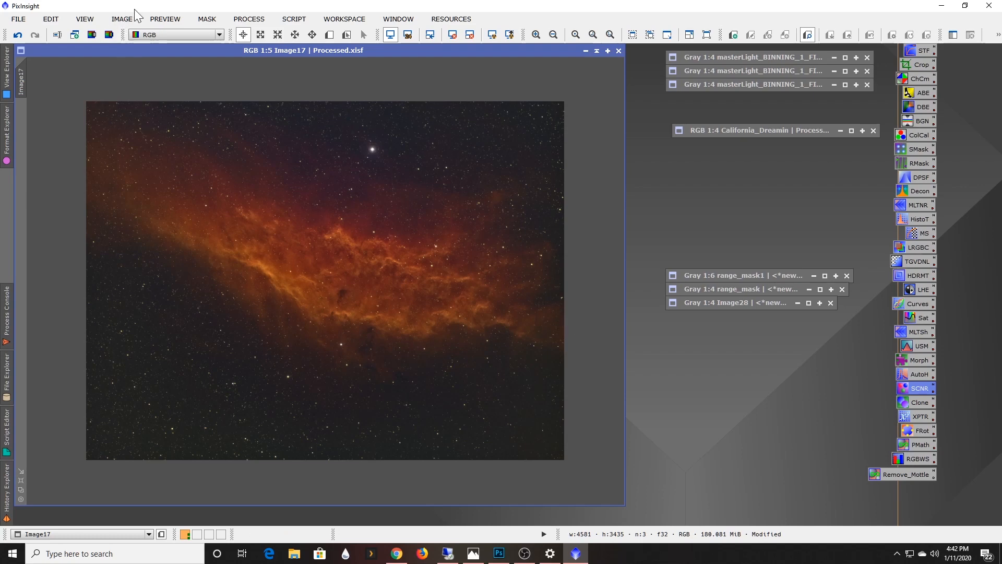
left_click(21, 480)
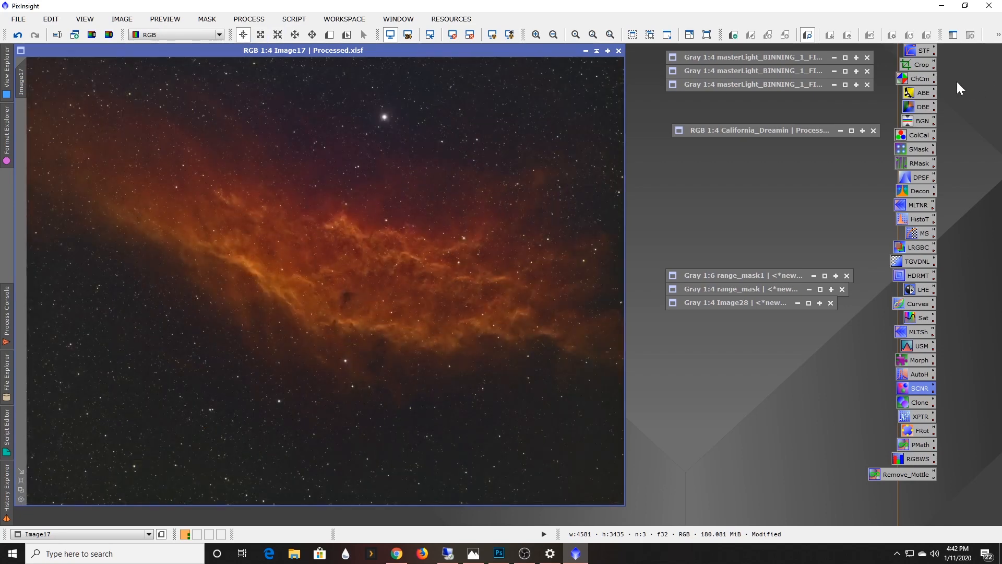
- Crop Image17 with DynamicCrop to about 4549 × 2899 pixels, cutting off the strip of starfield below the nebula
double_click(923, 67)
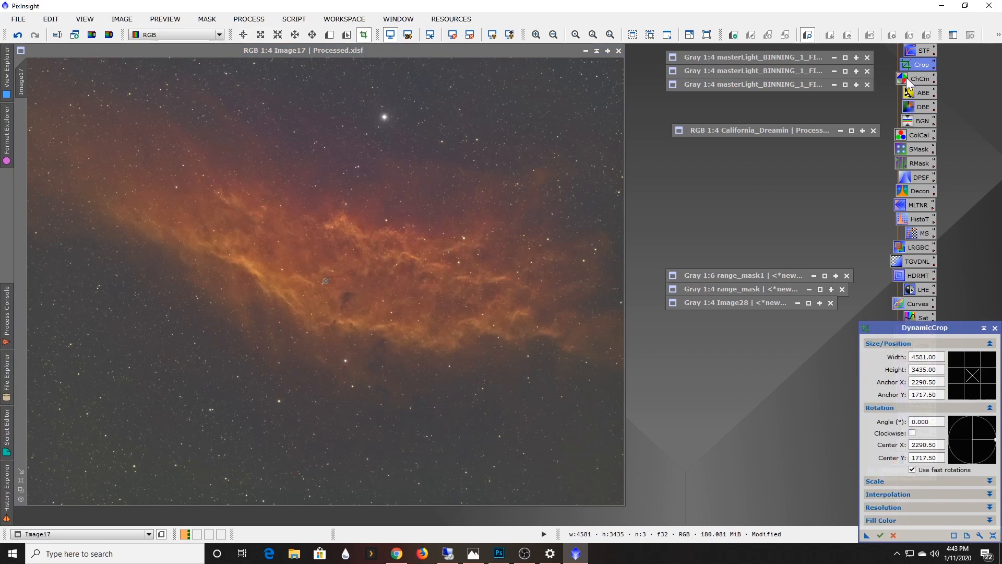
left_click_drag(309, 56, 330, 297)
left_click_drag(327, 343, 331, 105)
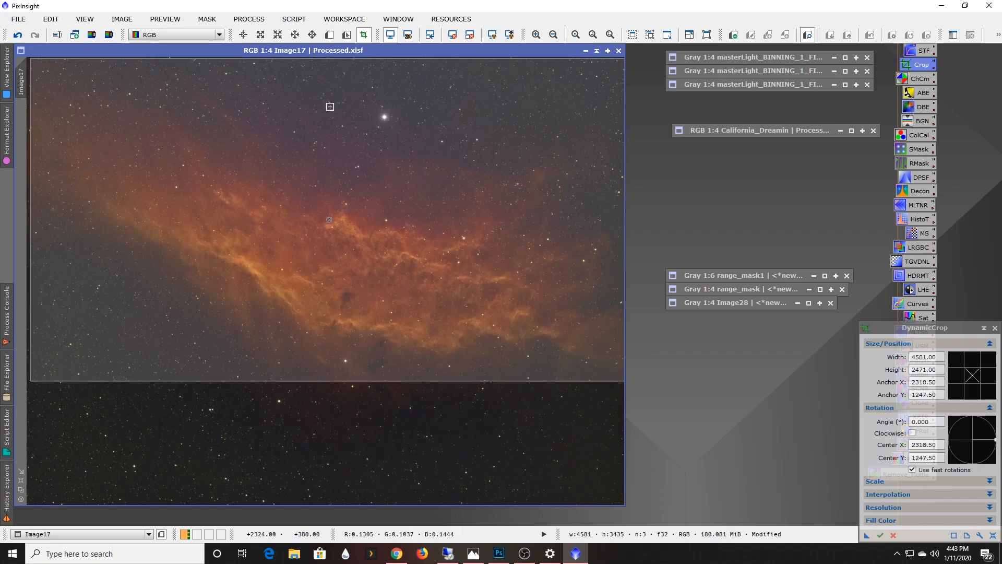
left_click(6, 130)
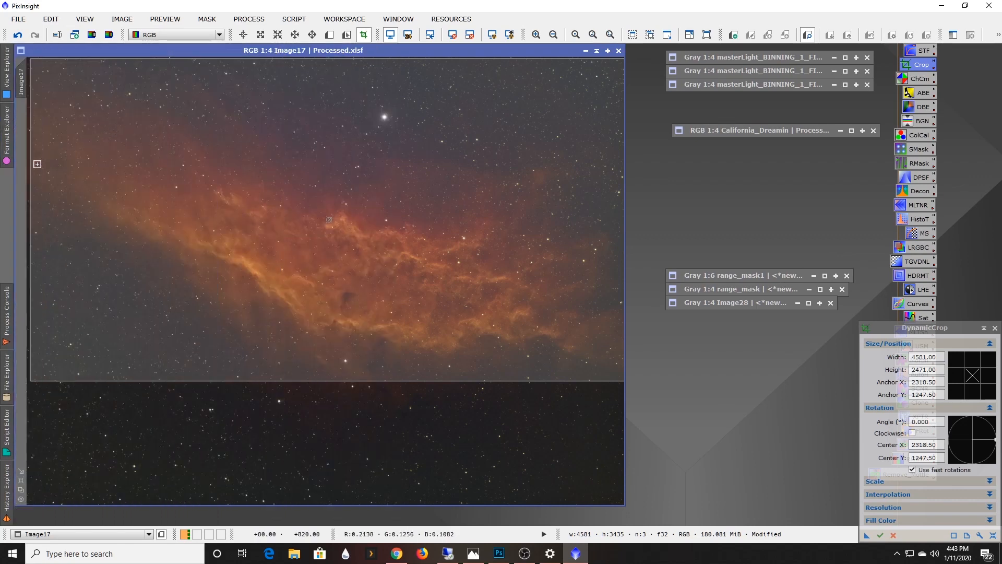
left_click_drag(29, 171, 34, 168)
left_click_drag(269, 152, 263, 152)
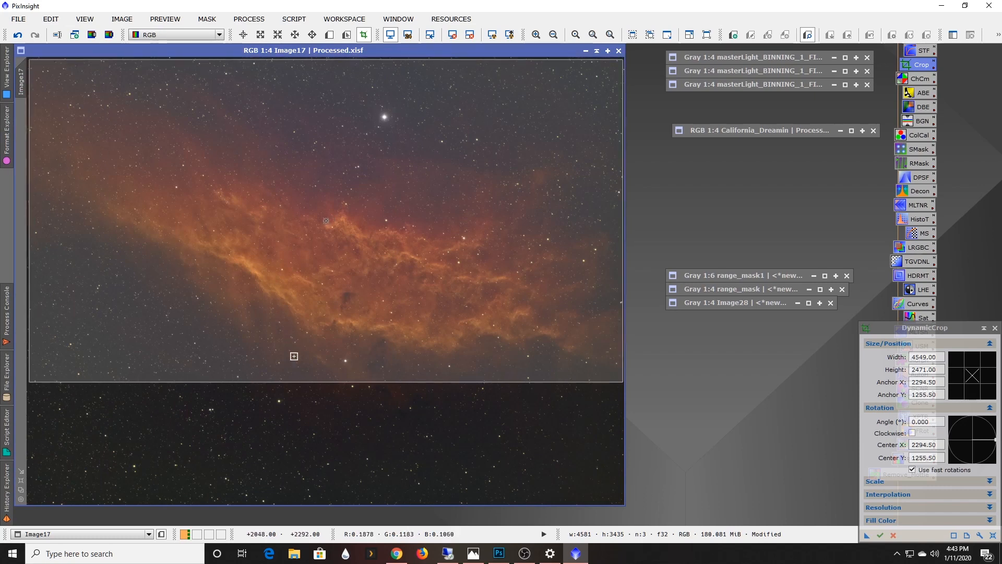
left_click_drag(317, 382, 318, 437)
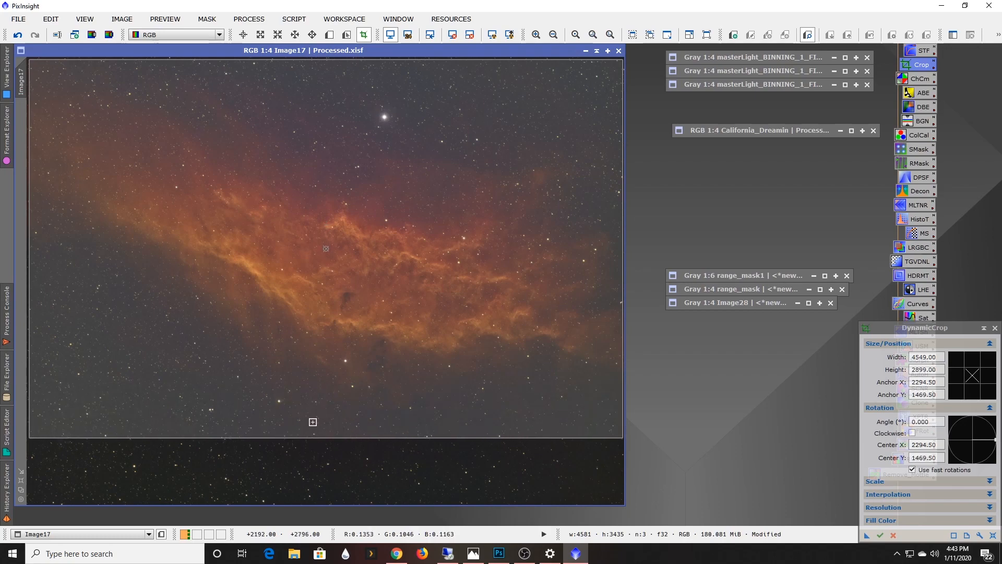
left_click(879, 534)
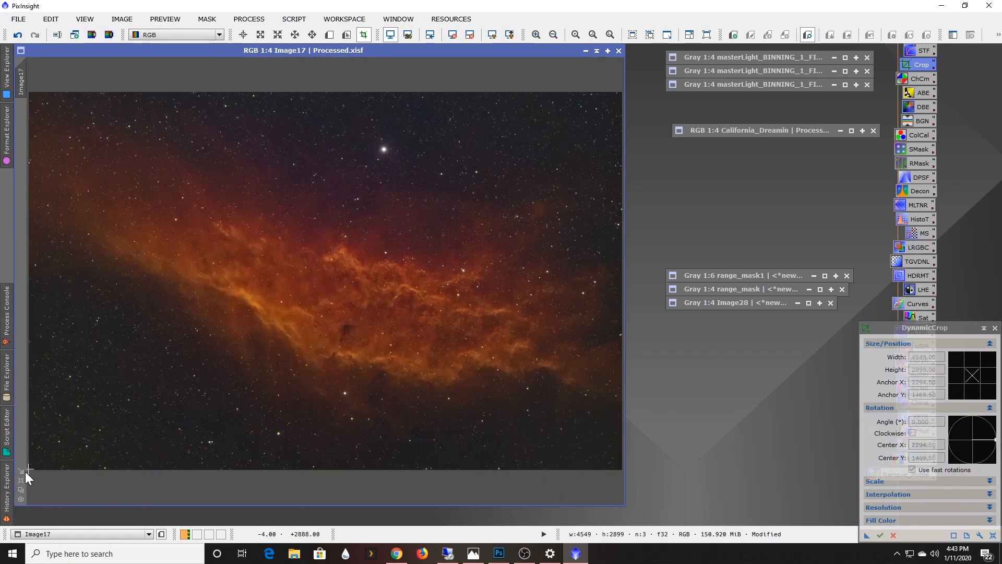
left_click(20, 480)
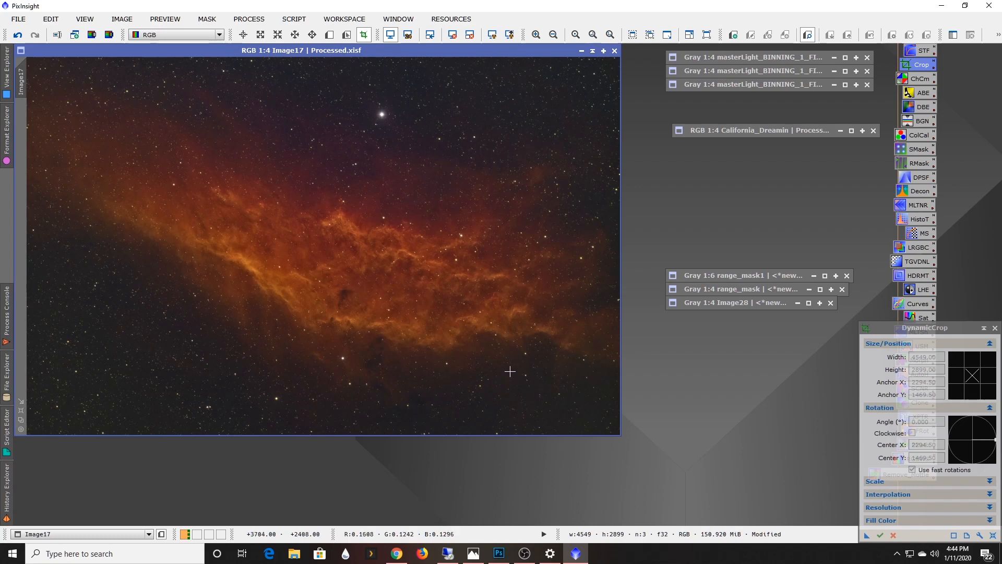
- Restore the California_Dreamin image for comparison, and switch to Photos to magnify California Nebula.png
double_click(750, 130)
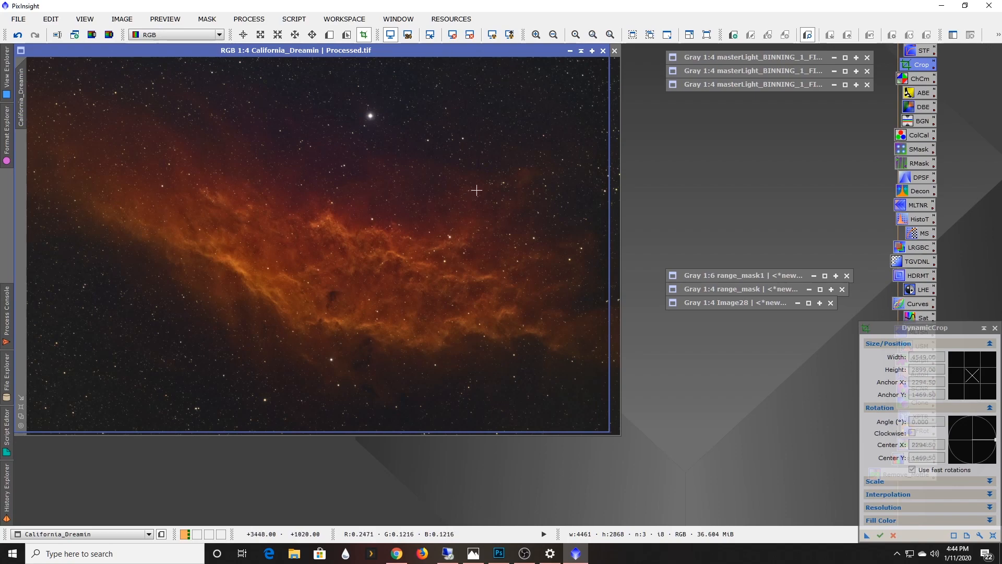
left_click(472, 552)
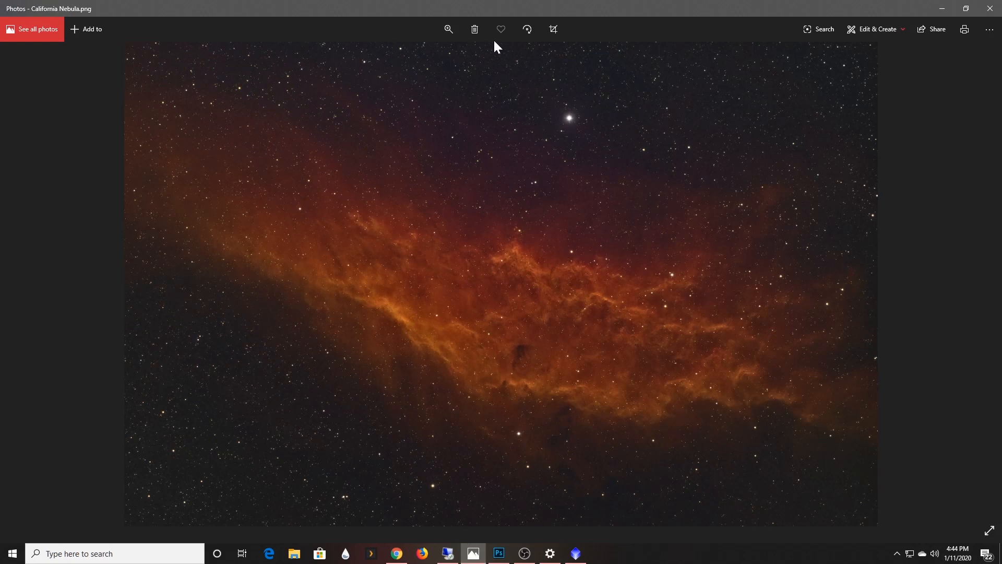
left_click(452, 29)
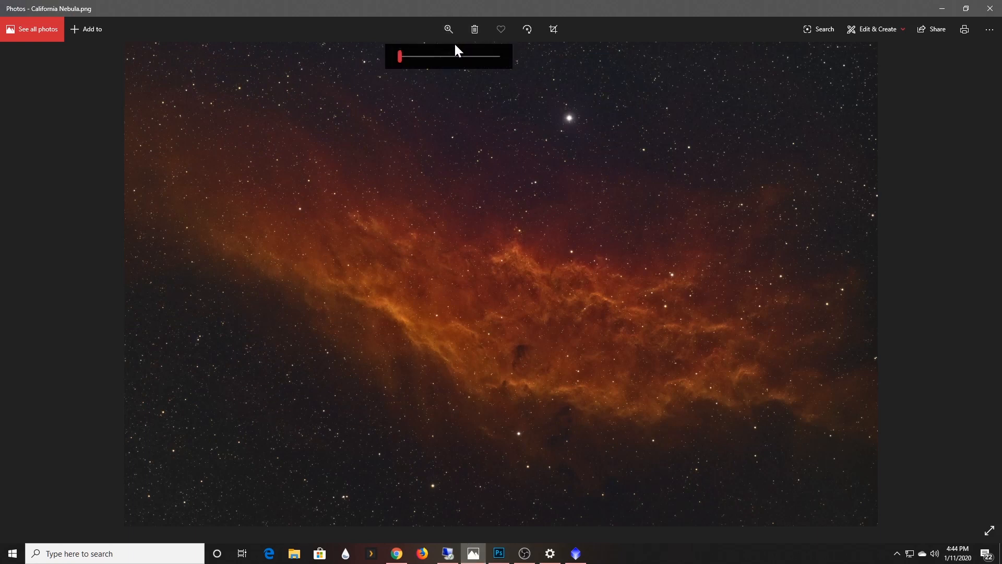
left_click_drag(402, 57, 445, 61)
- Examine the stars and dark sky background above the nebula in California Nebula.png at high magnification
left_click_drag(671, 223, 306, 377)
left_click_drag(709, 167, 461, 443)
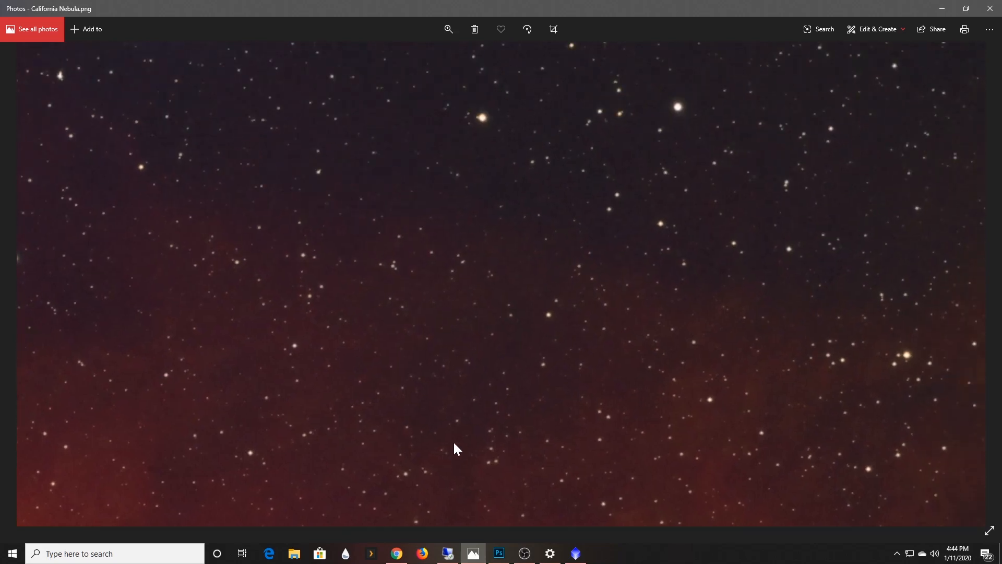
left_click_drag(709, 195, 519, 403)
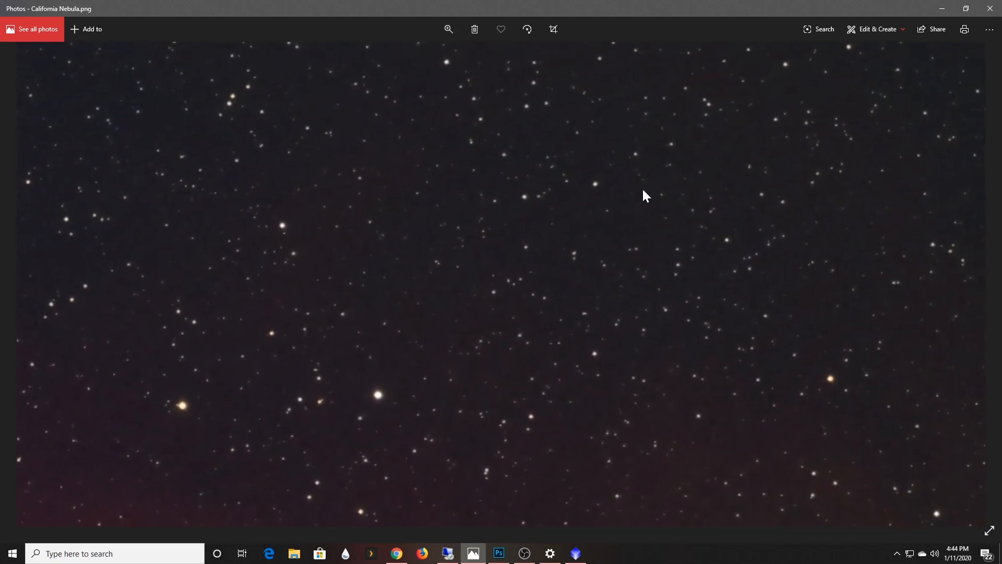
left_click_drag(586, 235, 432, 355)
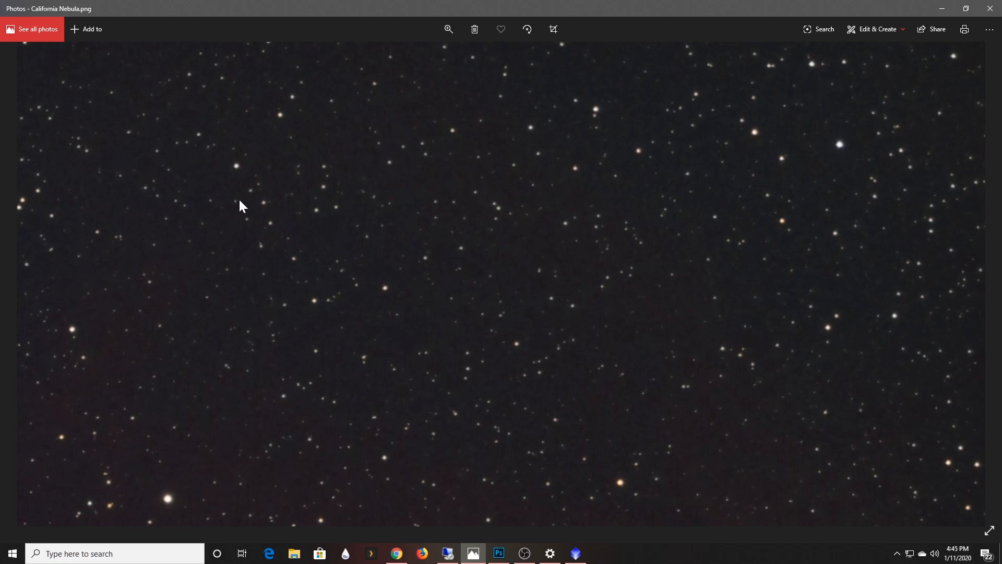
left_click_drag(233, 349, 425, 219)
left_click_drag(248, 385, 444, 230)
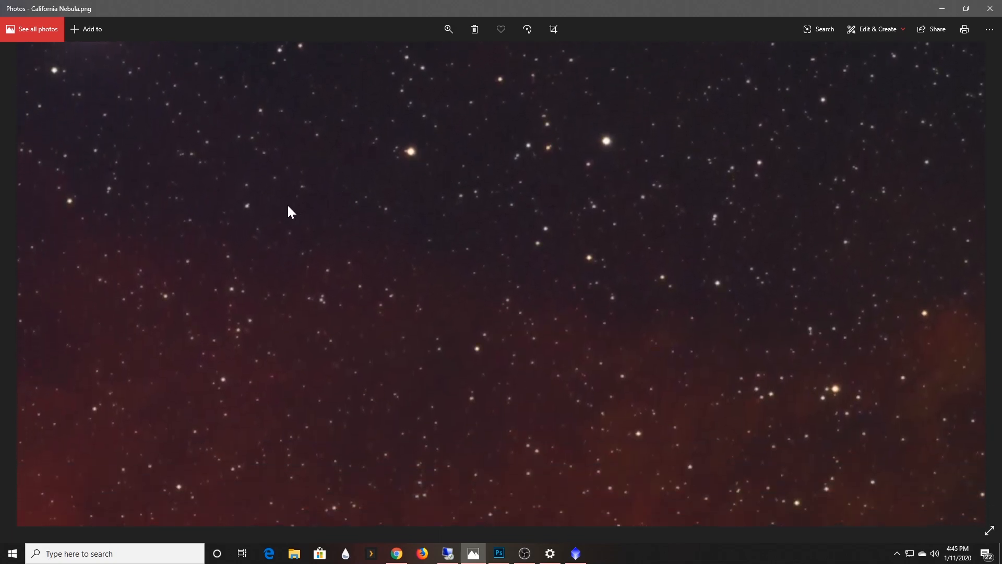
left_click_drag(604, 211, 384, 418)
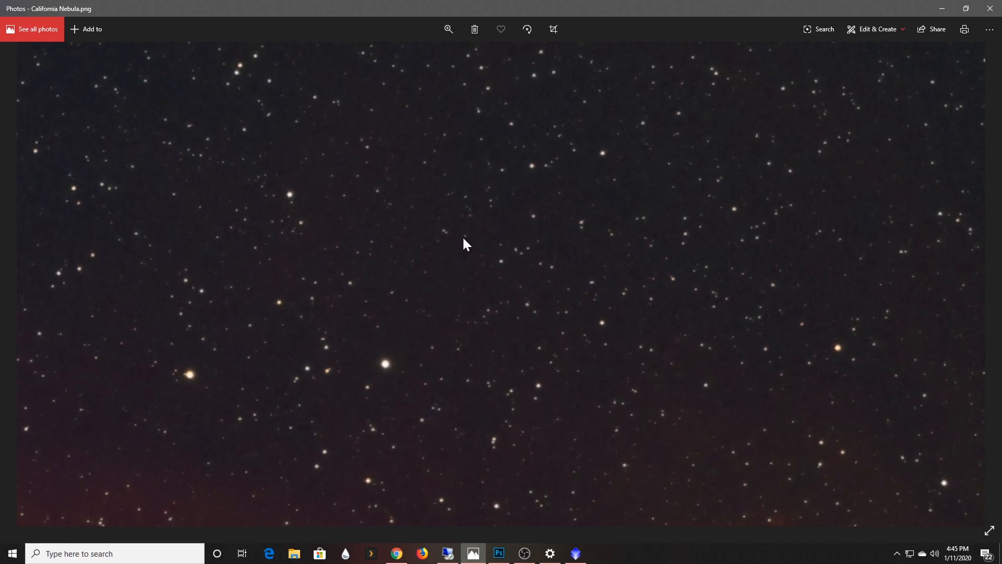
left_click_drag(424, 314, 443, 190)
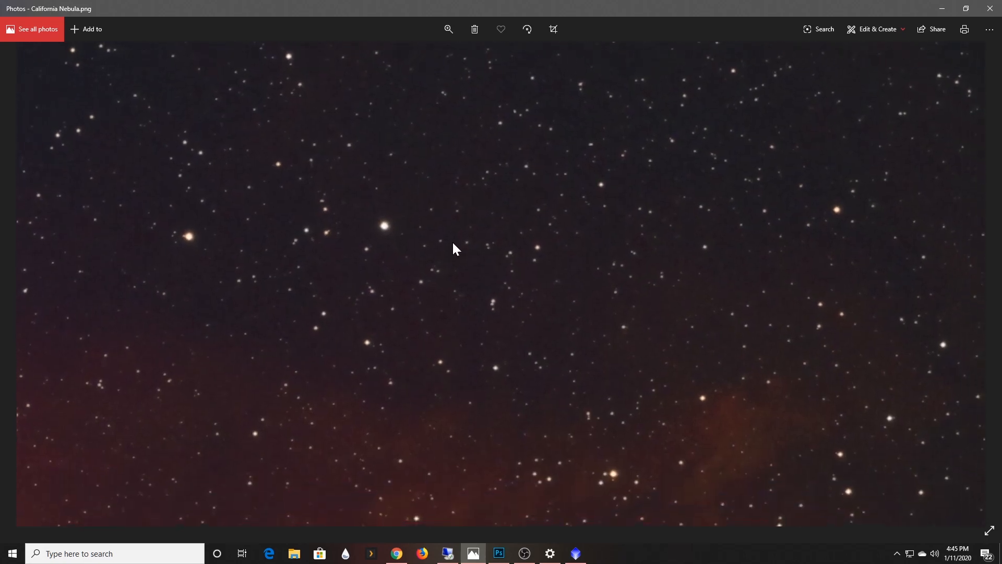
left_click_drag(474, 334, 515, 188)
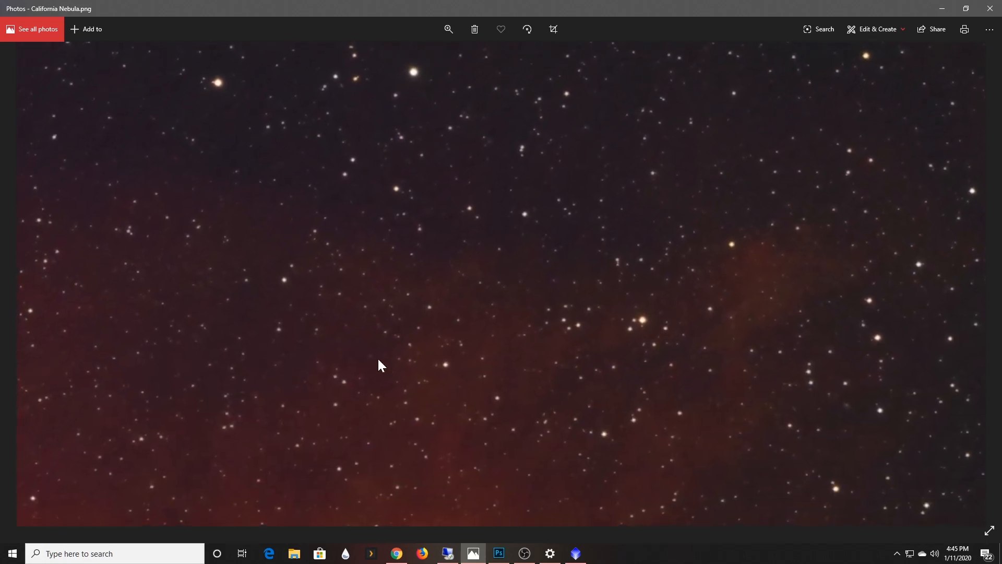
left_click_drag(376, 348, 595, 163)
left_click_drag(542, 199, 358, 354)
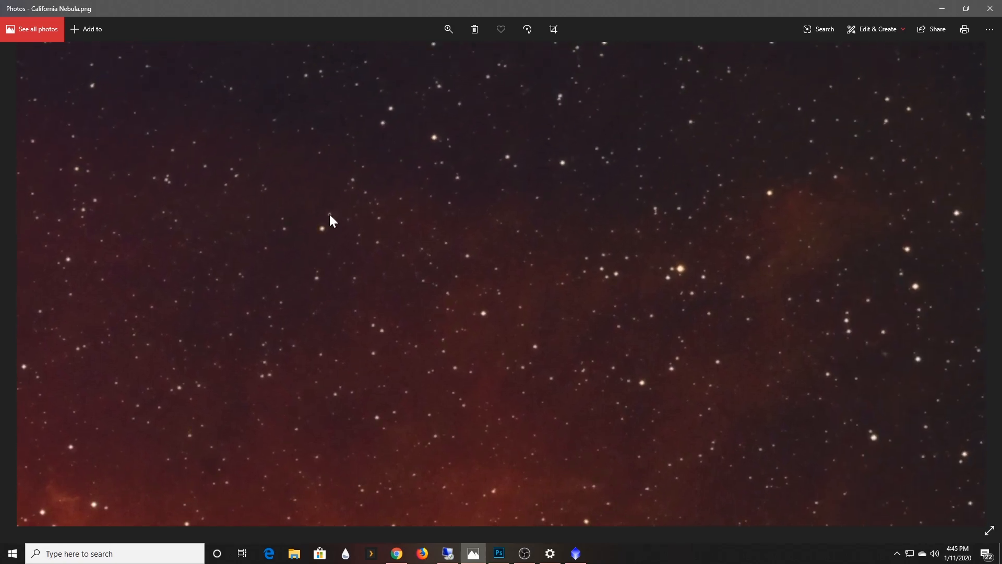
left_click_drag(282, 340, 383, 222)
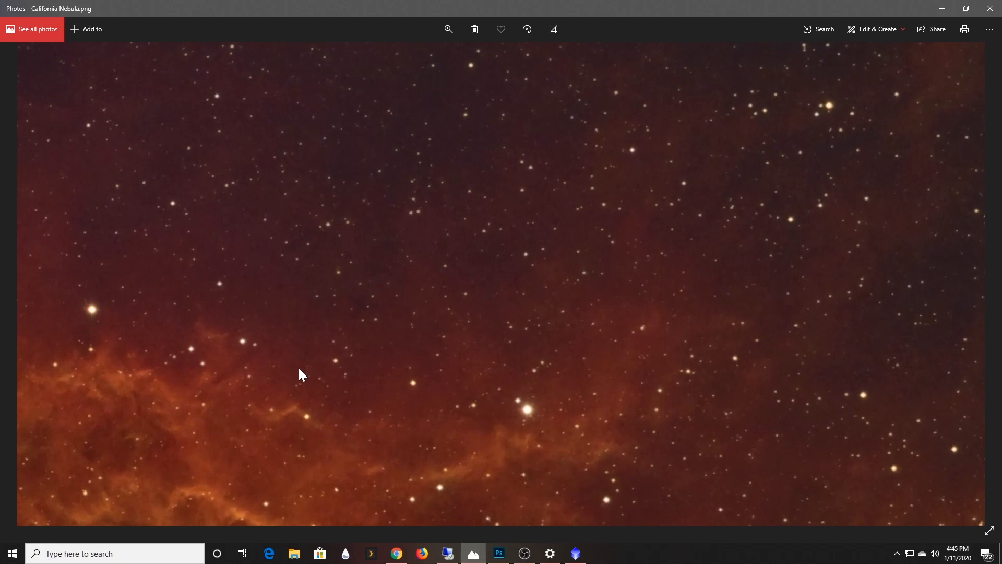
- Examine the nebula's bright filaments at a lower magnification of 33, and return to the whole picture
left_click(448, 29)
left_click_drag(446, 56, 432, 60)
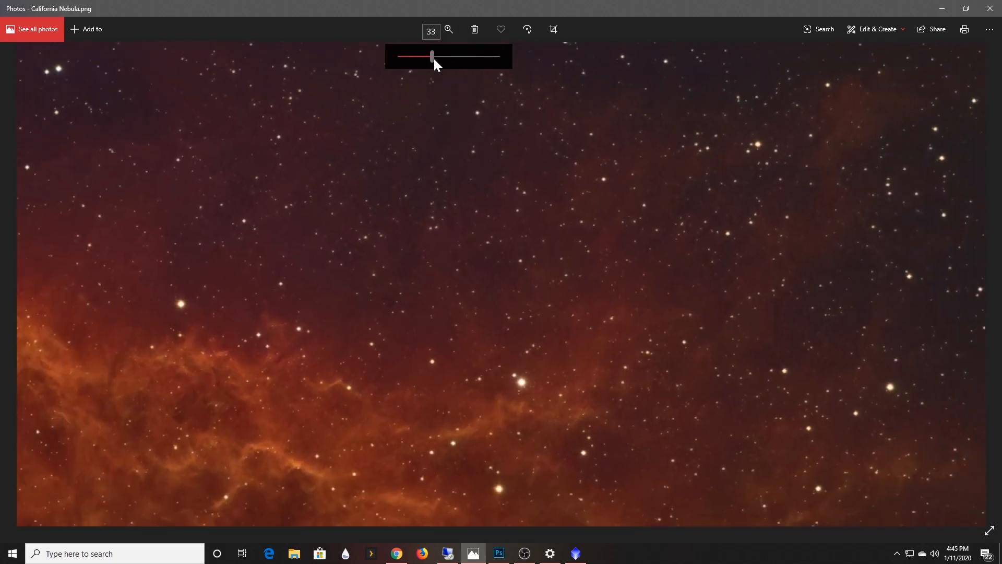
left_click_drag(301, 342, 417, 236)
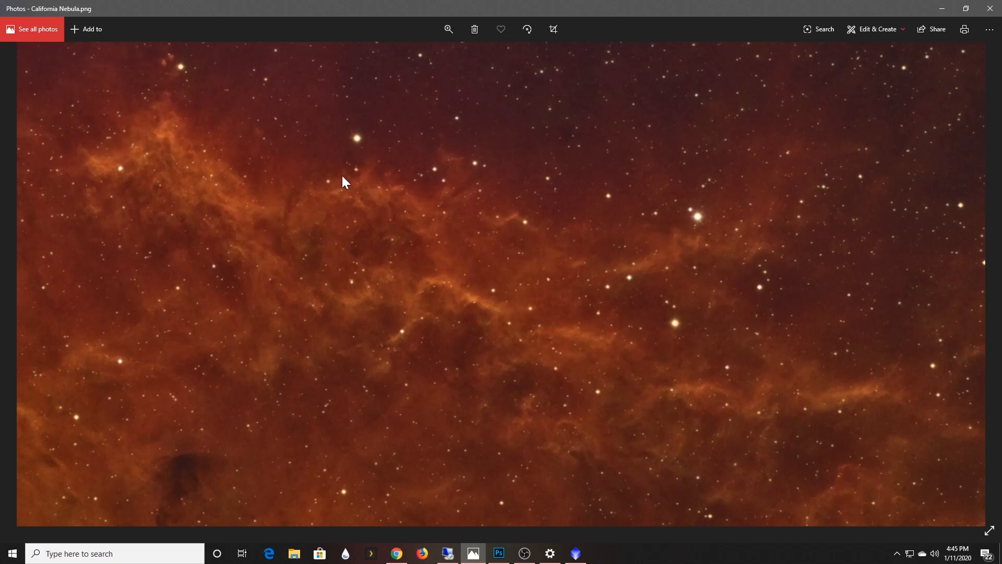
left_click(447, 30)
left_click_drag(432, 54, 394, 62)
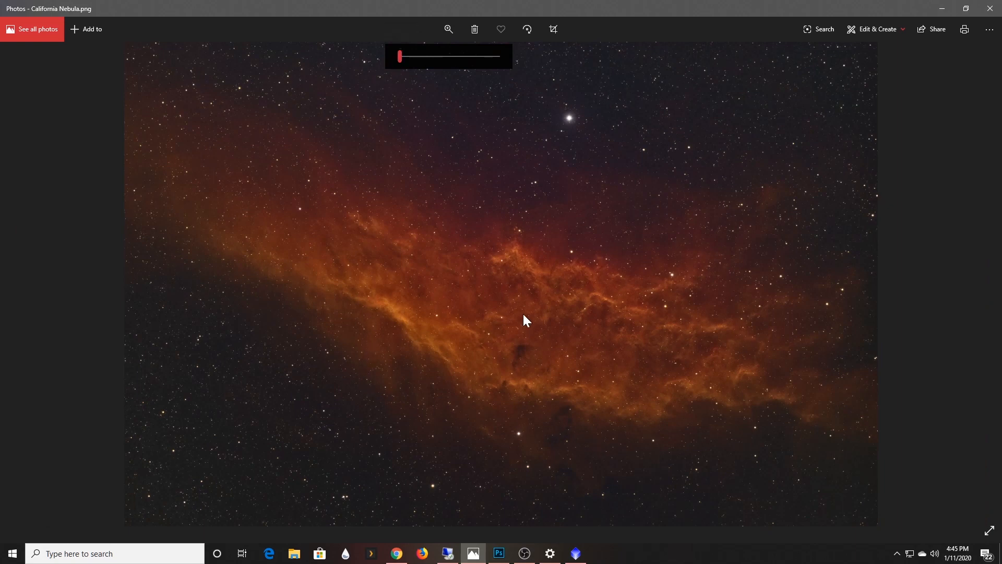
- Switch back to PixInsight and crop California_Dreamin with DynamicCrop to about 3396 × 1480 pixels around the bright nebula
left_click(575, 553)
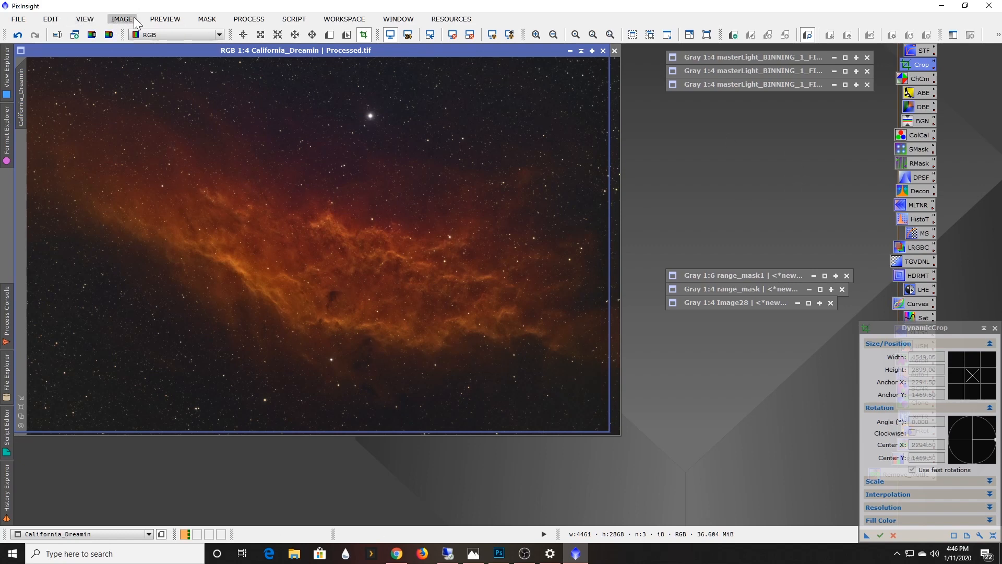
left_click(242, 20)
mouse_move(257, 38)
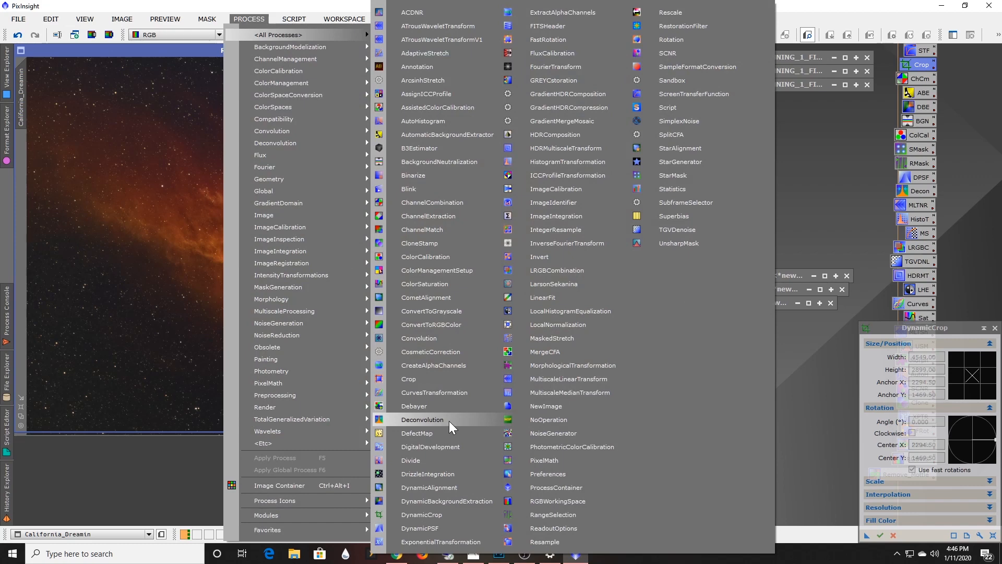
left_click(437, 512)
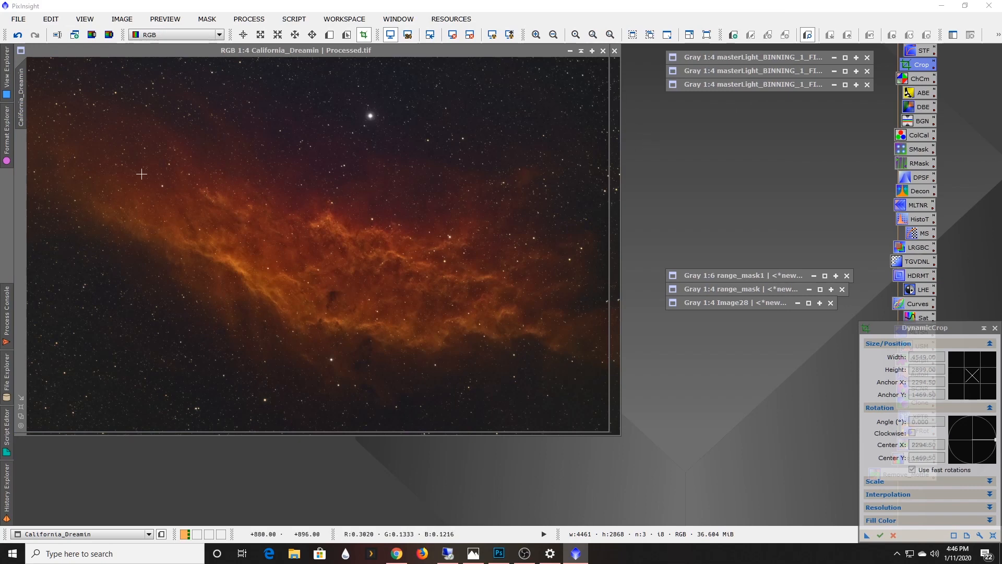
left_click_drag(141, 184, 584, 377)
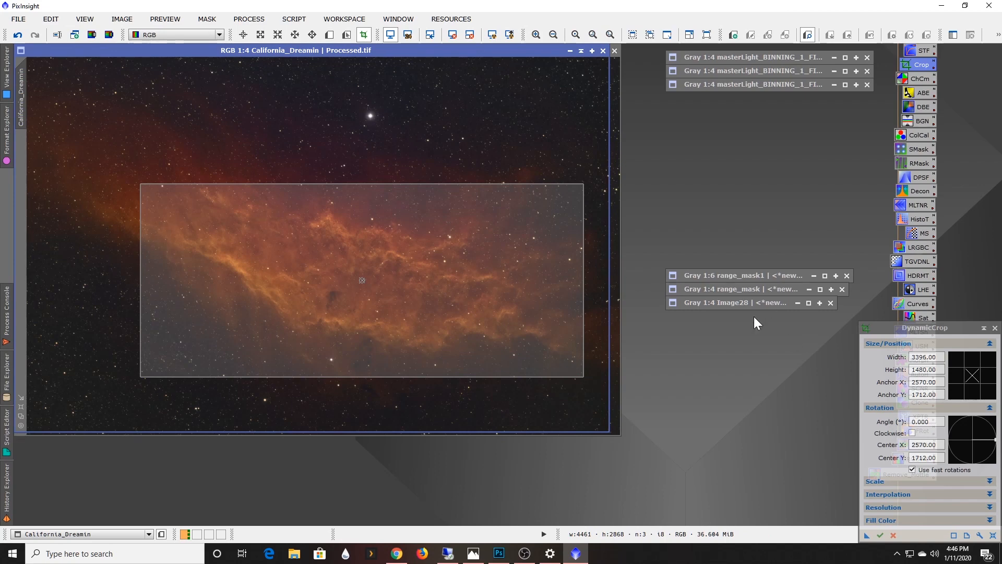
left_click_drag(889, 330, 779, 177)
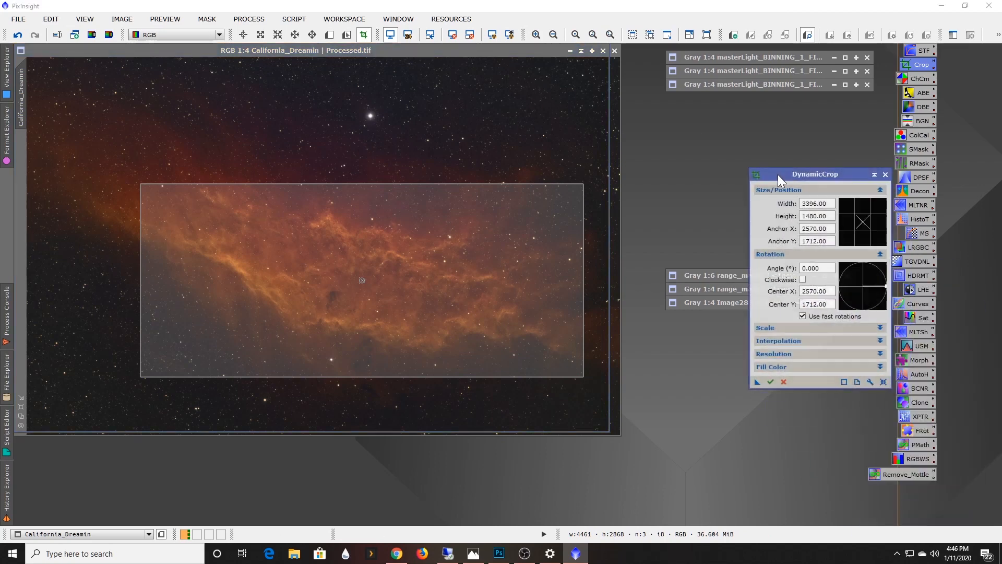
left_click(771, 381)
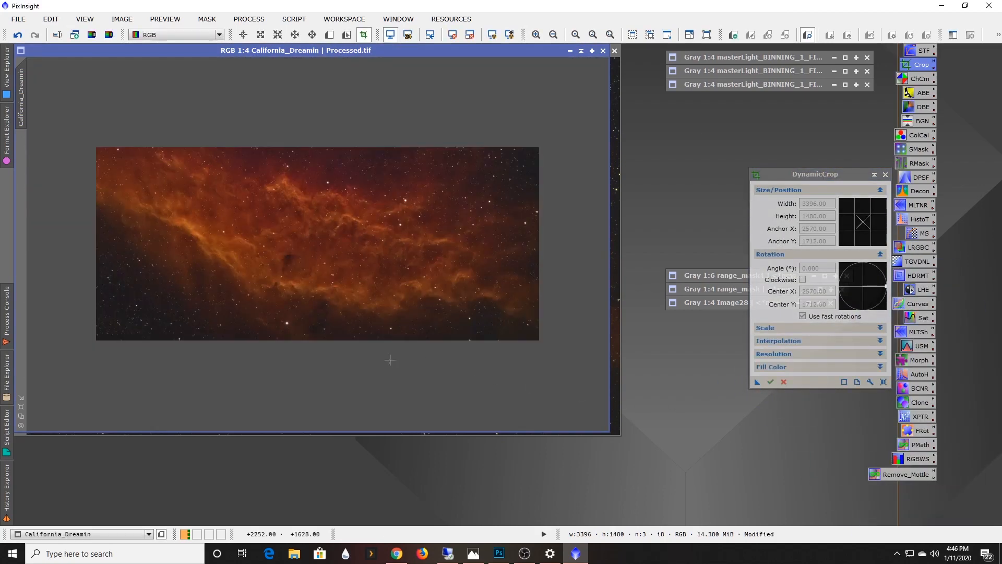
- Enlarge the California_Dreamin window and inspect the cropped nebula at a closer scale
left_click(20, 405)
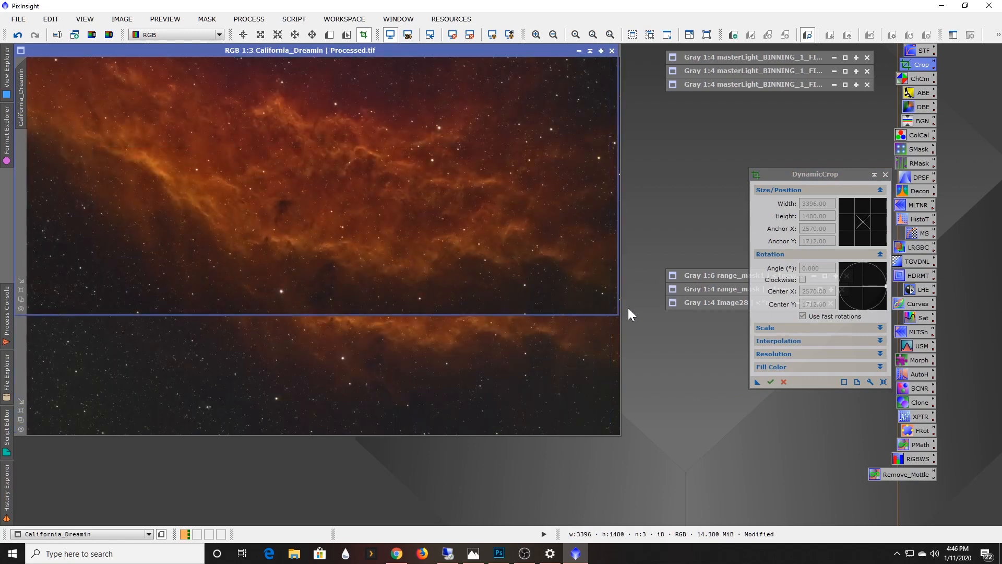
left_click_drag(618, 313, 772, 514)
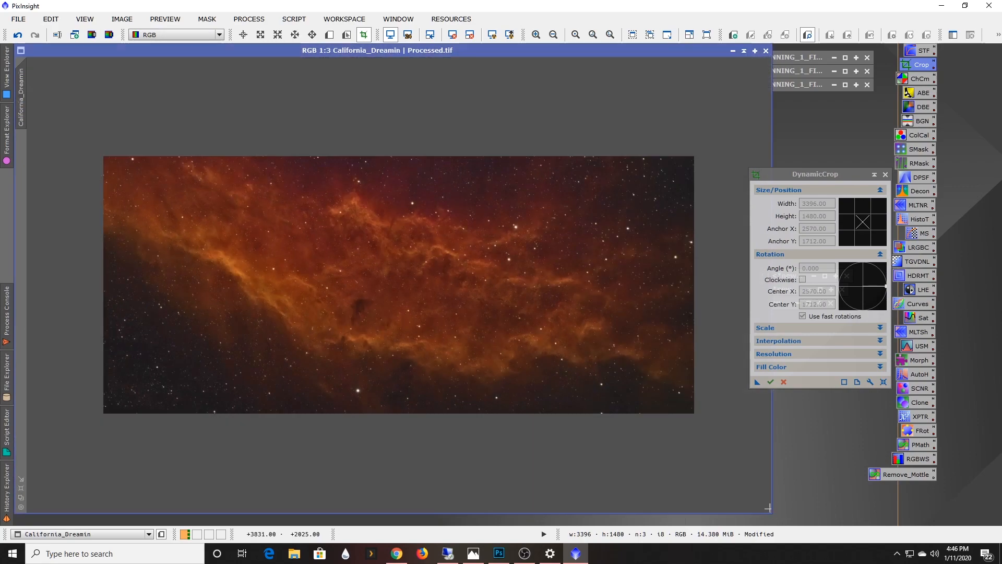
scroll(444, 310, "up", 1)
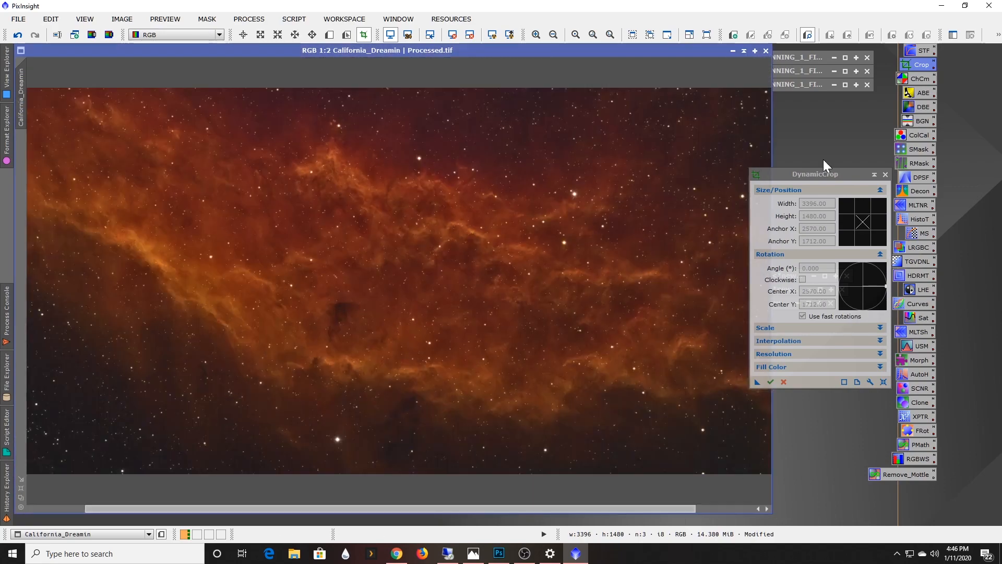
- Move the DynamicCrop window clear of the image and examine the cropped nebula's framing at different scales
left_click_drag(818, 171, 862, 175)
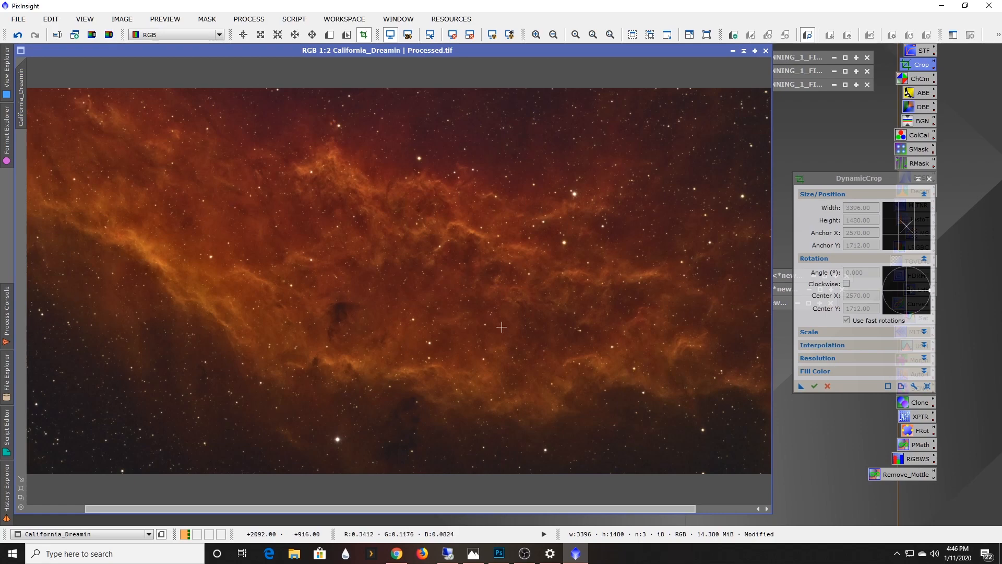
scroll(501, 327, "up", 1)
scroll(502, 327, "down", 1)
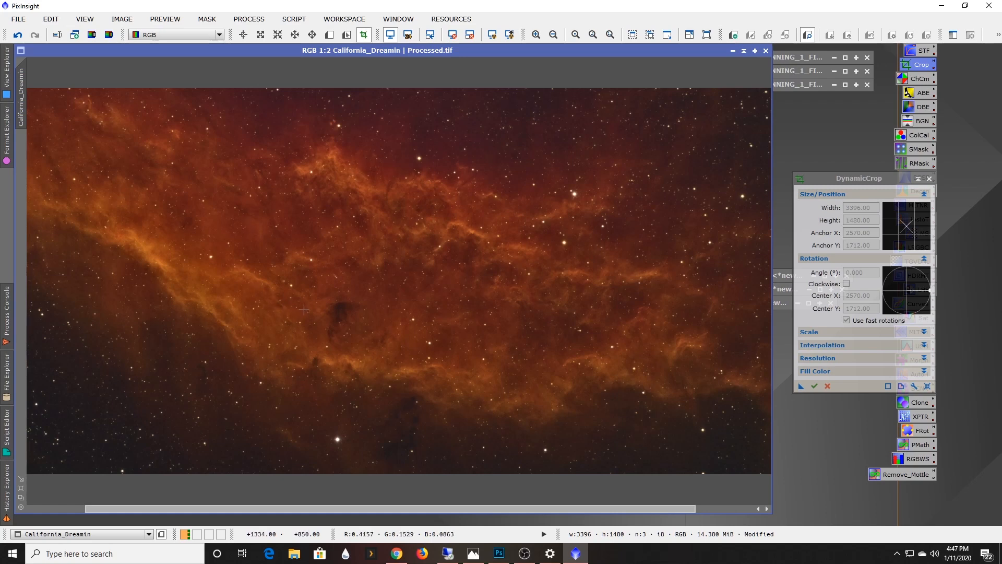
scroll(334, 282, "down", 1)
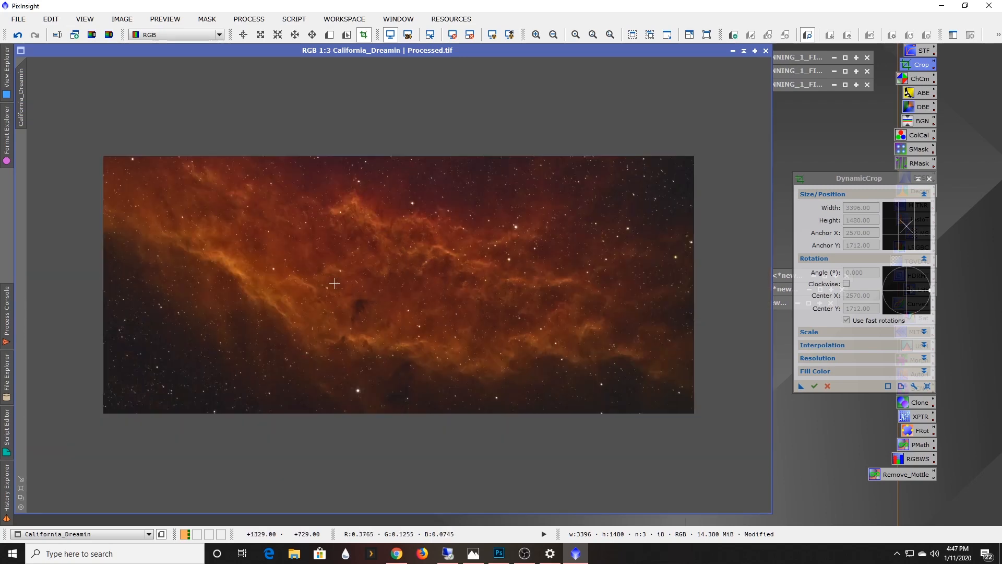
scroll(334, 283, "up", 1)
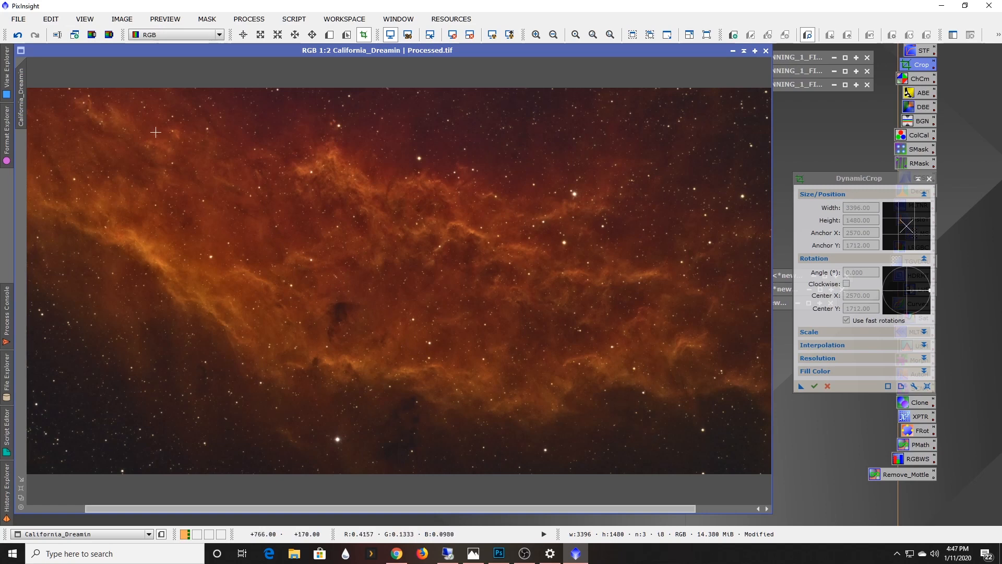
- Undo both the crop and the renaming of California_Dreamin, fitting its window to the full image
left_click(20, 34)
scroll(179, 169, "down", 1)
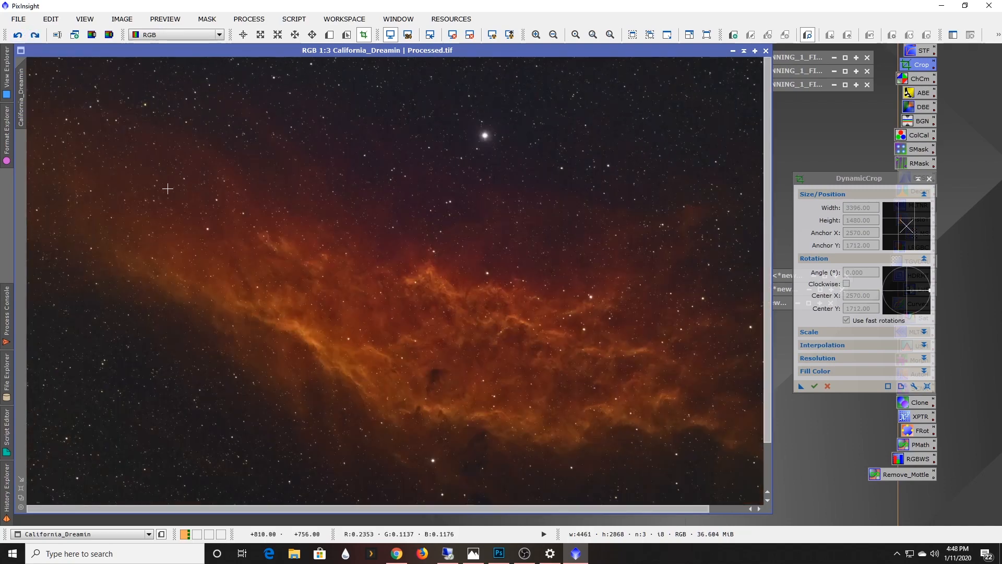
left_click(22, 490)
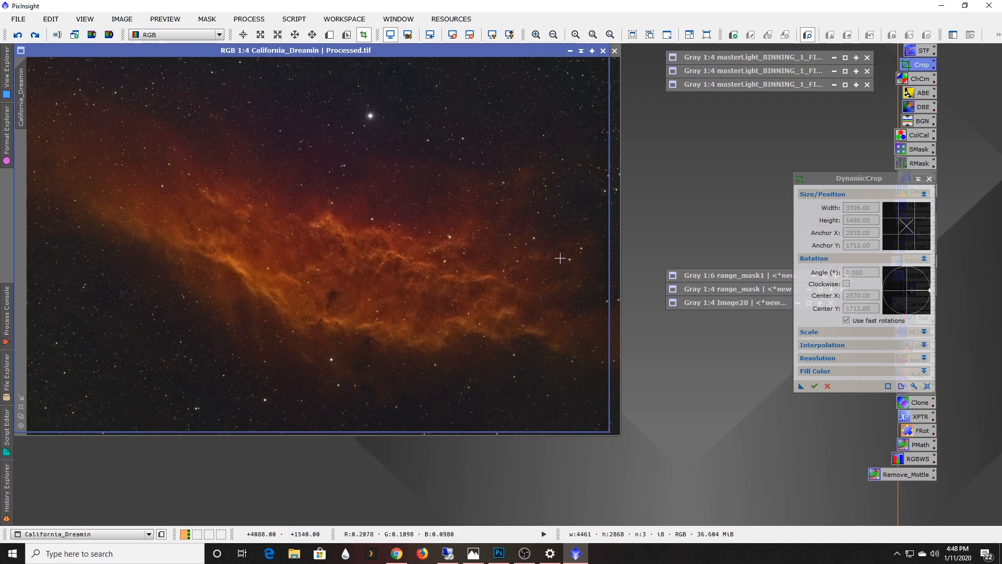
left_click(17, 35)
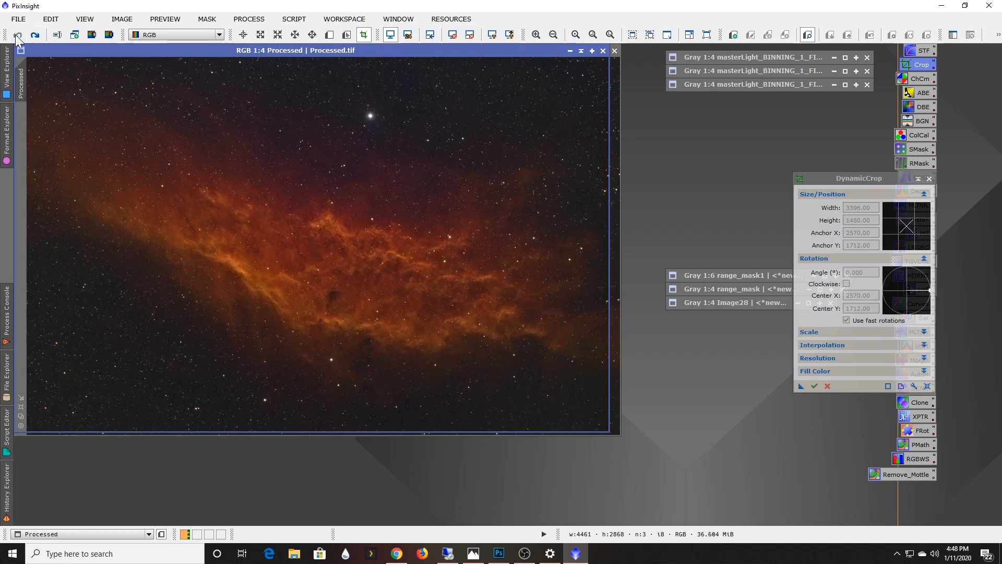
- Minimize the Processed image and undo the crop and rotation of Image17
left_click(581, 52)
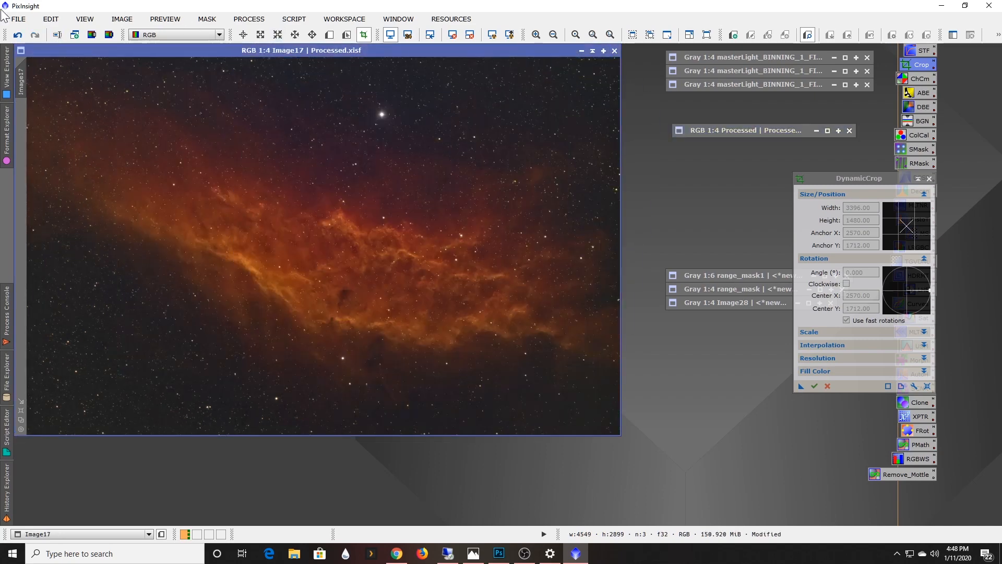
left_click(17, 35)
left_click(17, 35)
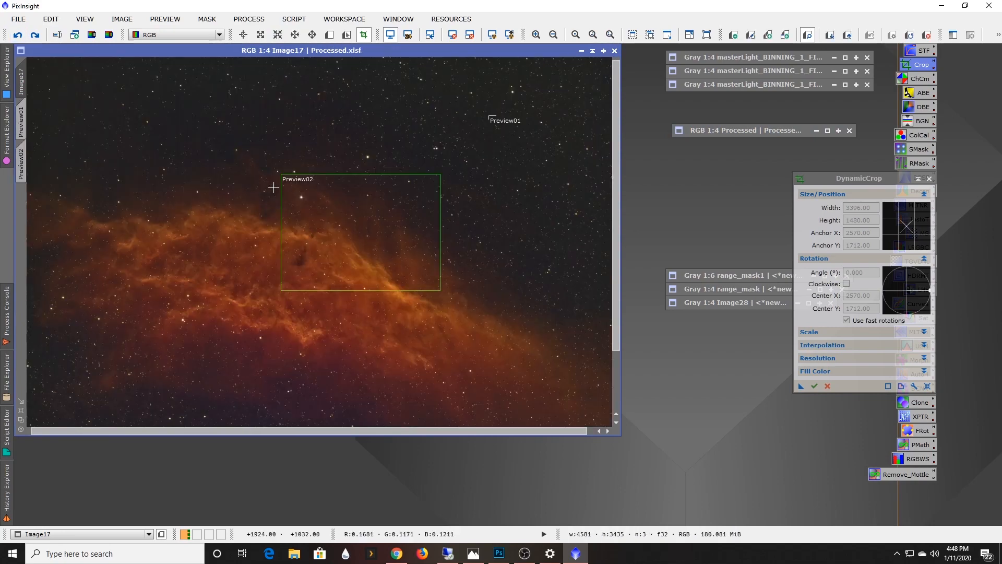
scroll(273, 186, "down", 1)
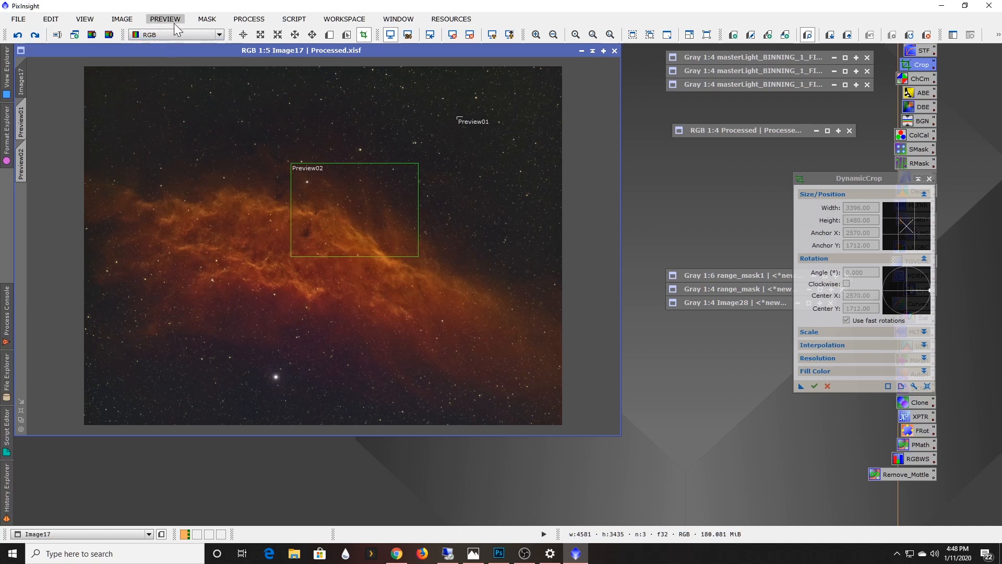
- Try rotating Image17 90° counter-clockwise, accepting deletion of its previews, view the vertical composition, and undo the rotation
left_click(122, 19)
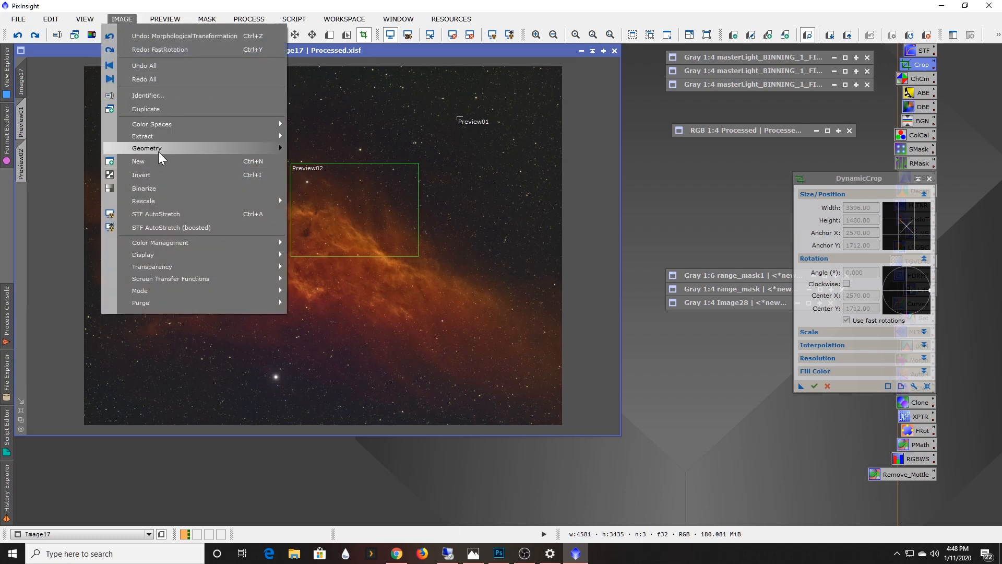
mouse_move(160, 148)
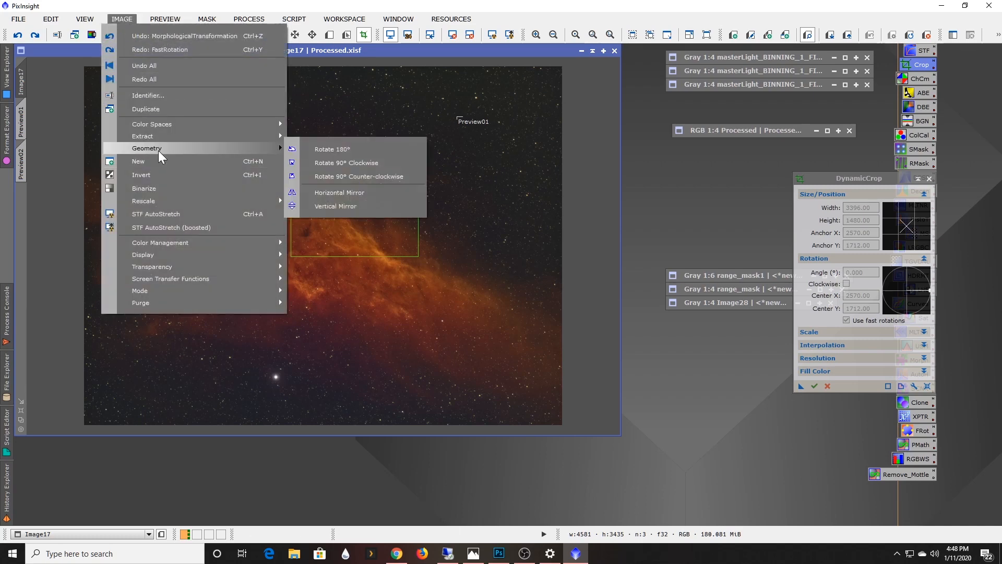
left_click(342, 177)
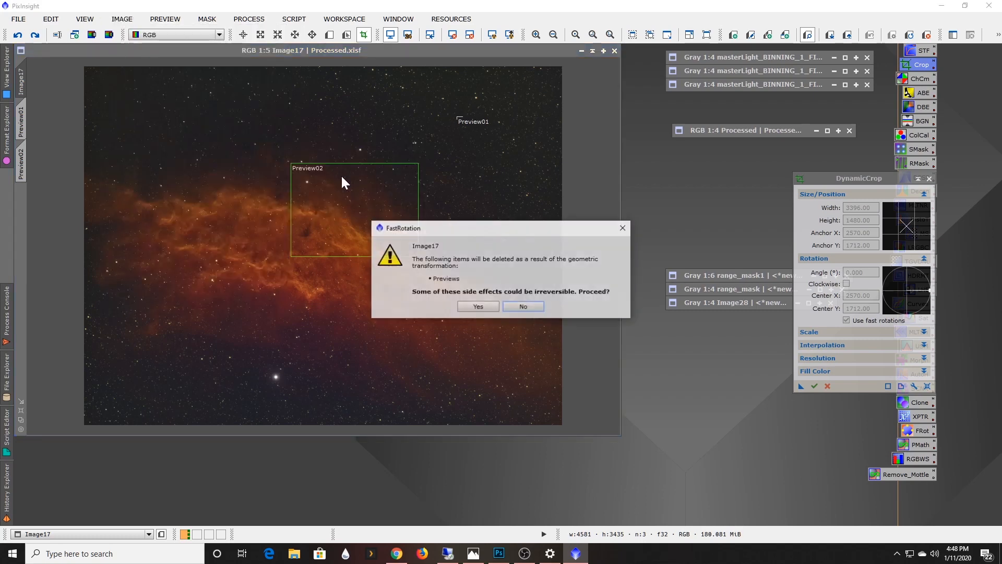
left_click(479, 308)
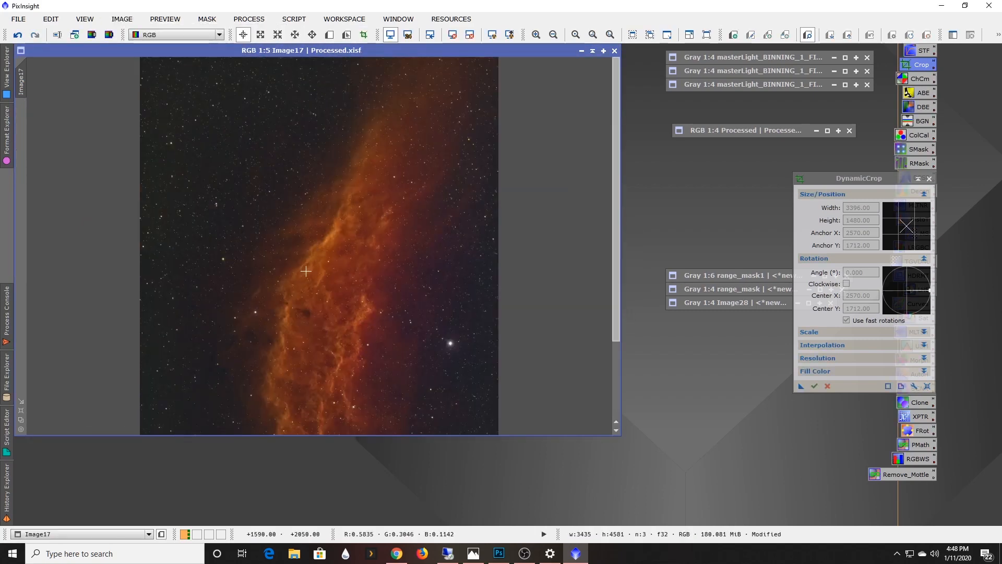
scroll(302, 270, "down", 1)
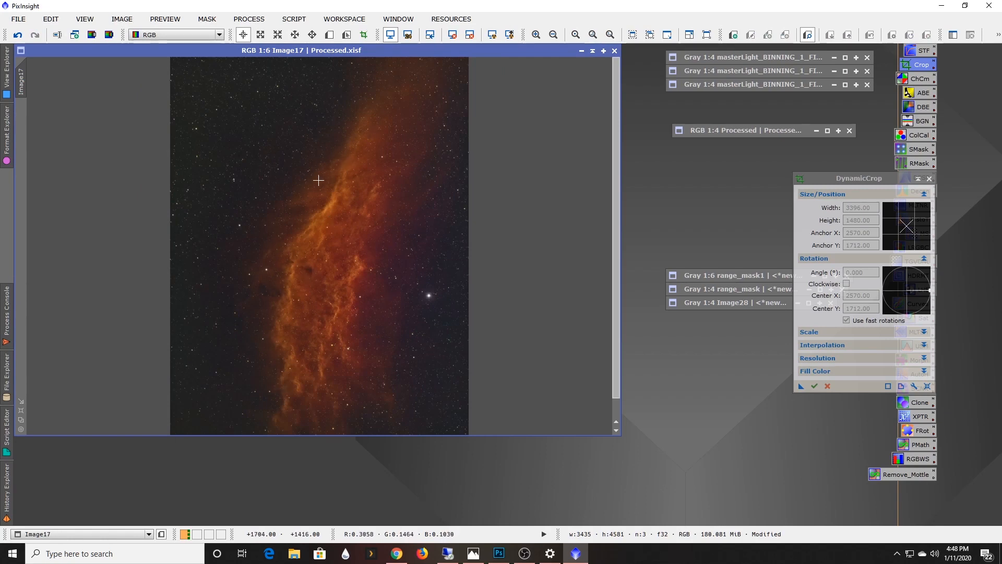
scroll(313, 378, "down", 1)
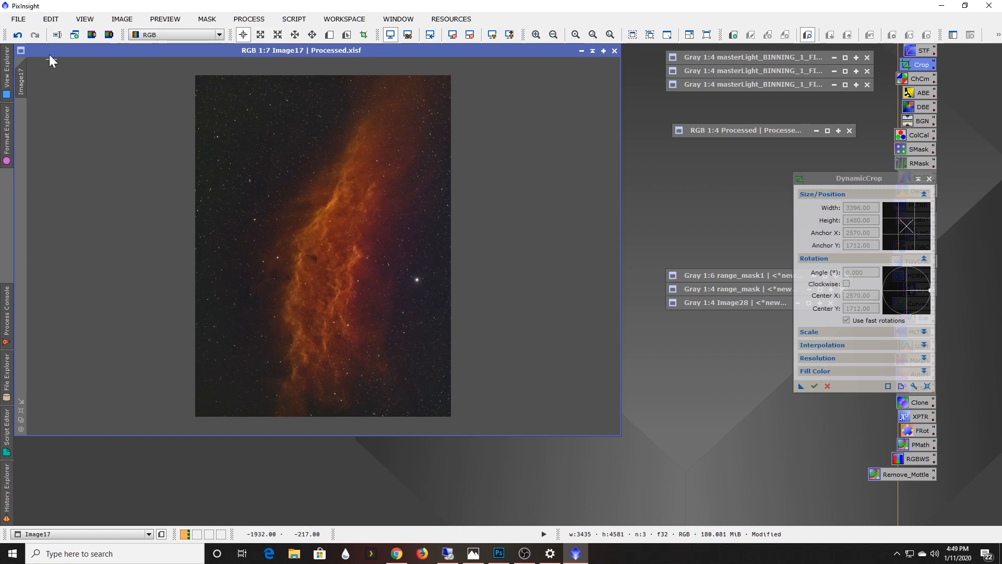
left_click(18, 35)
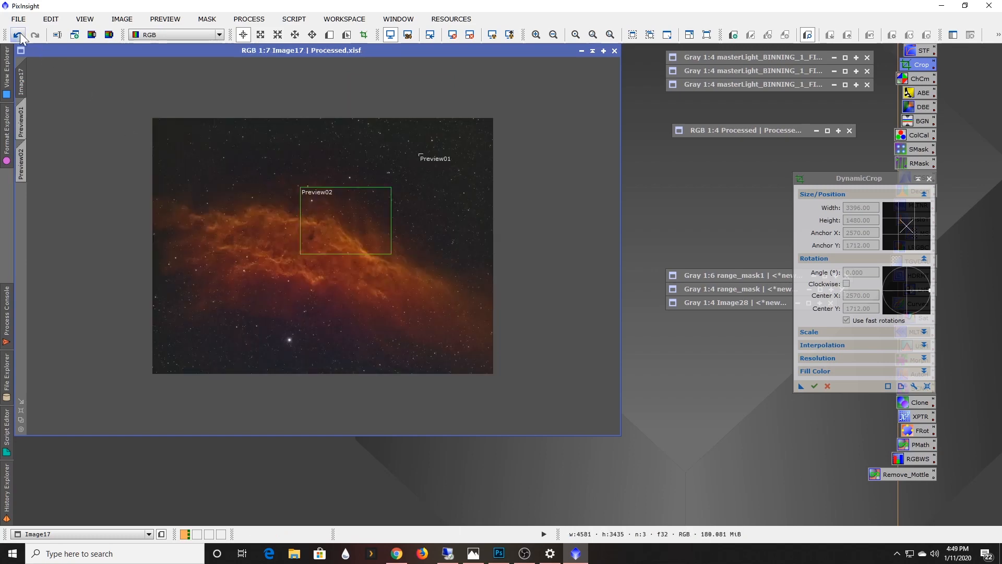
- Restore the Processed image, view California Nebula.png in Photos for comparison, and switch back to PixInsight
double_click(760, 129)
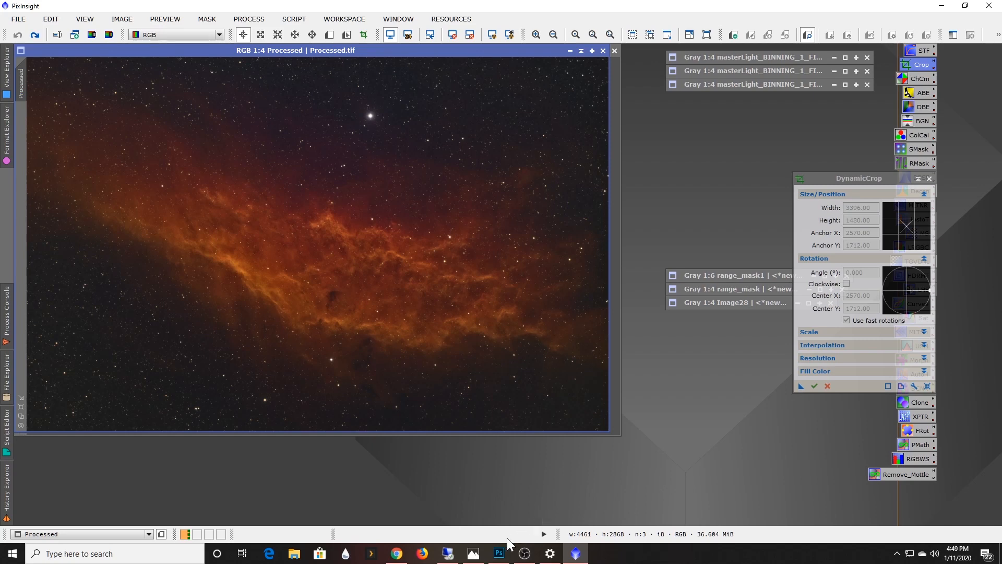
left_click(473, 553)
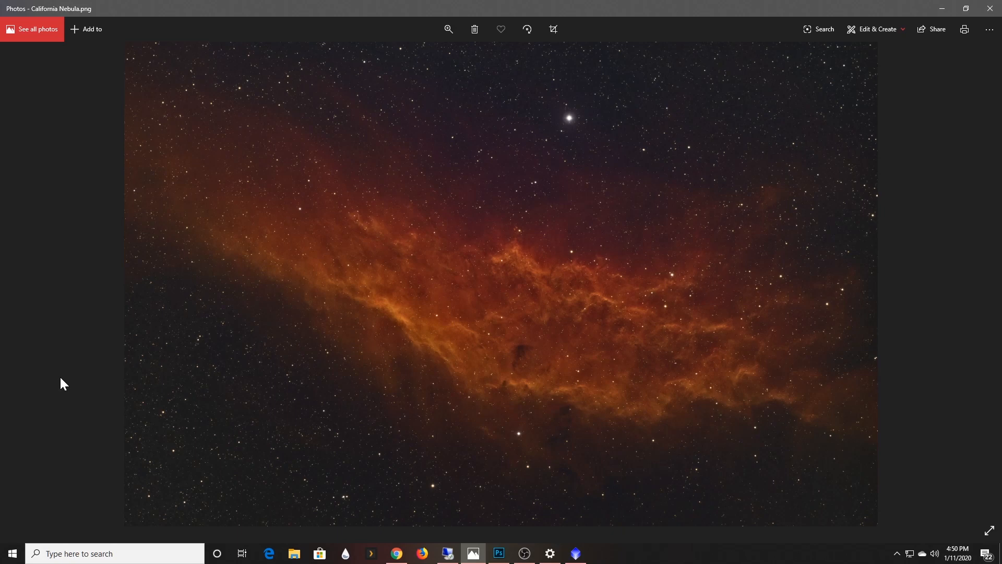
left_click(576, 553)
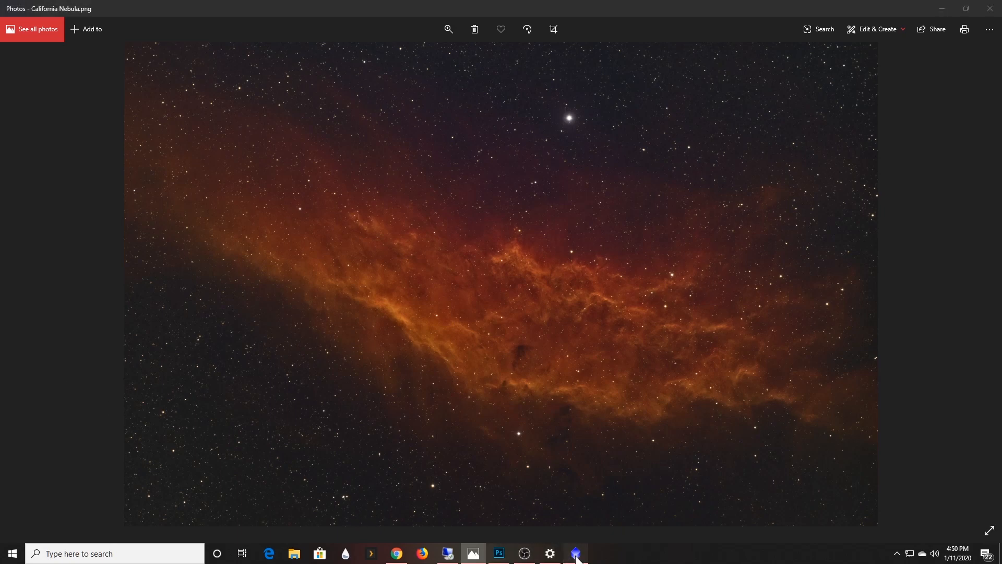
- Restore the Ha master image and darken its screen stretch by raising the midtones in ScreenTransferFunction
double_click(763, 86)
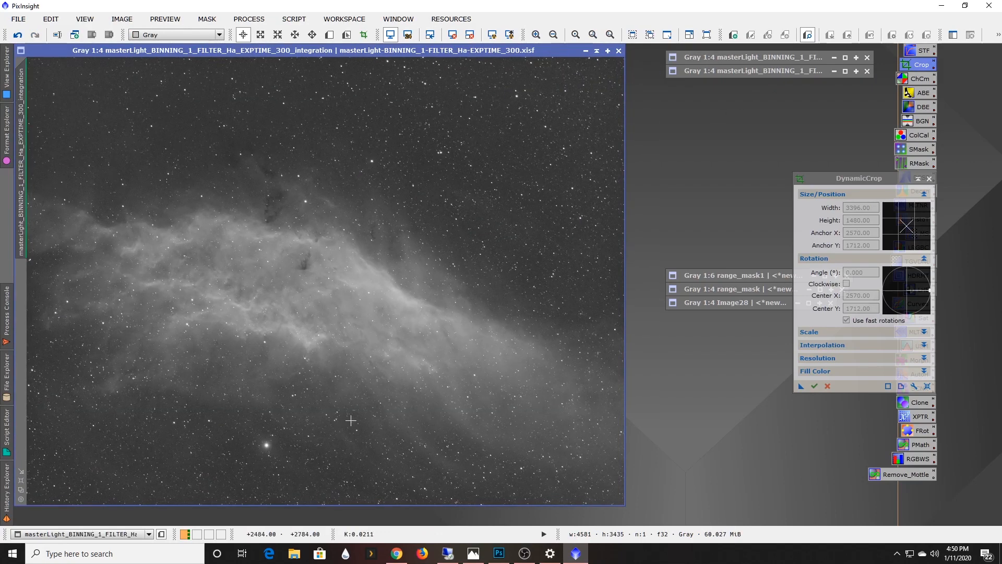
left_click(255, 19)
mouse_move(263, 32)
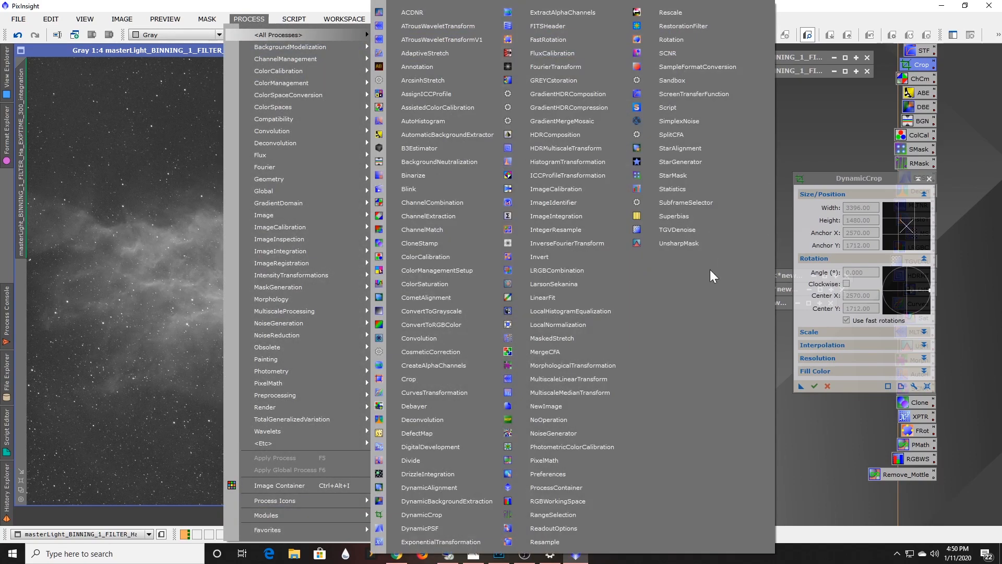
left_click(698, 95)
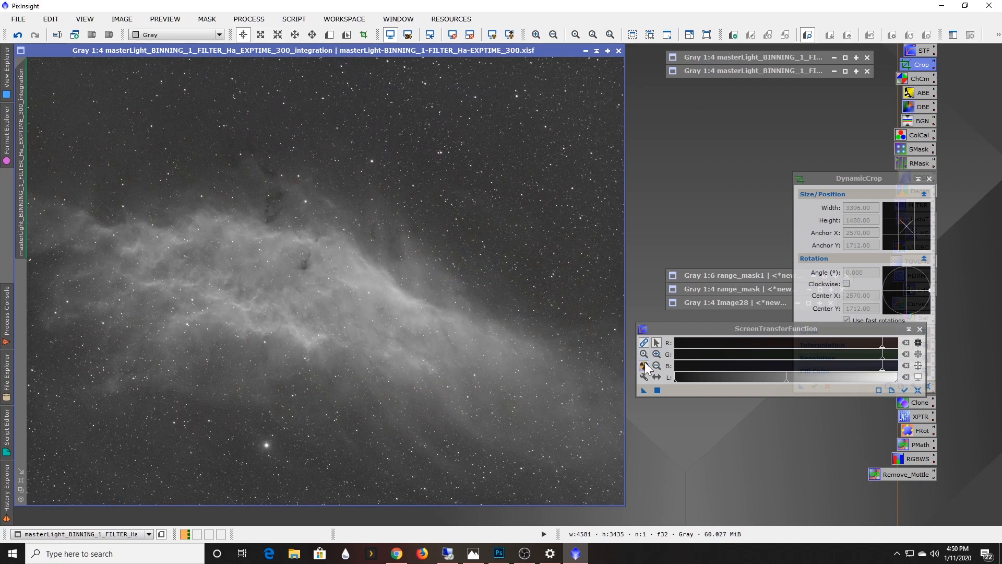
left_click(658, 353)
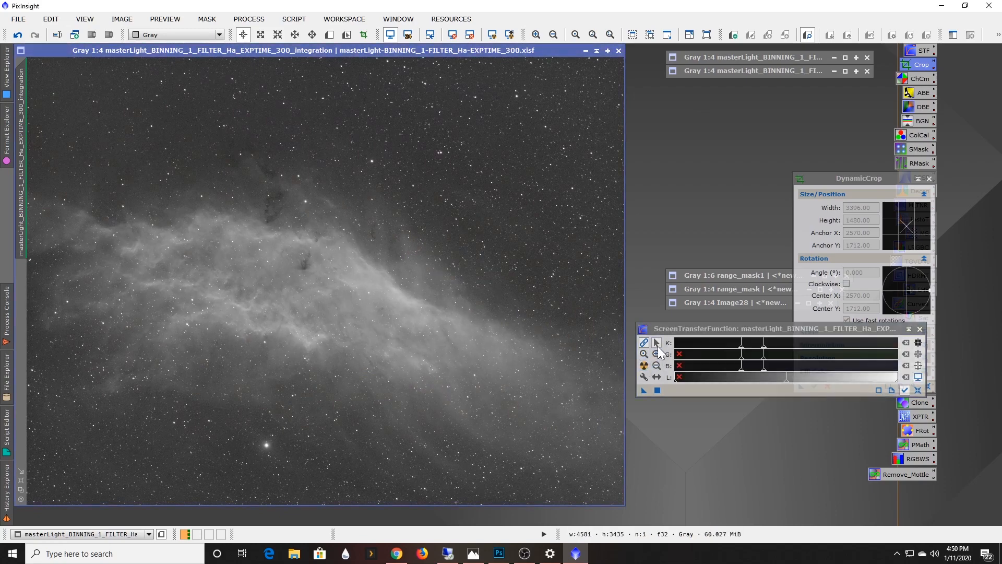
left_click_drag(763, 346, 796, 349)
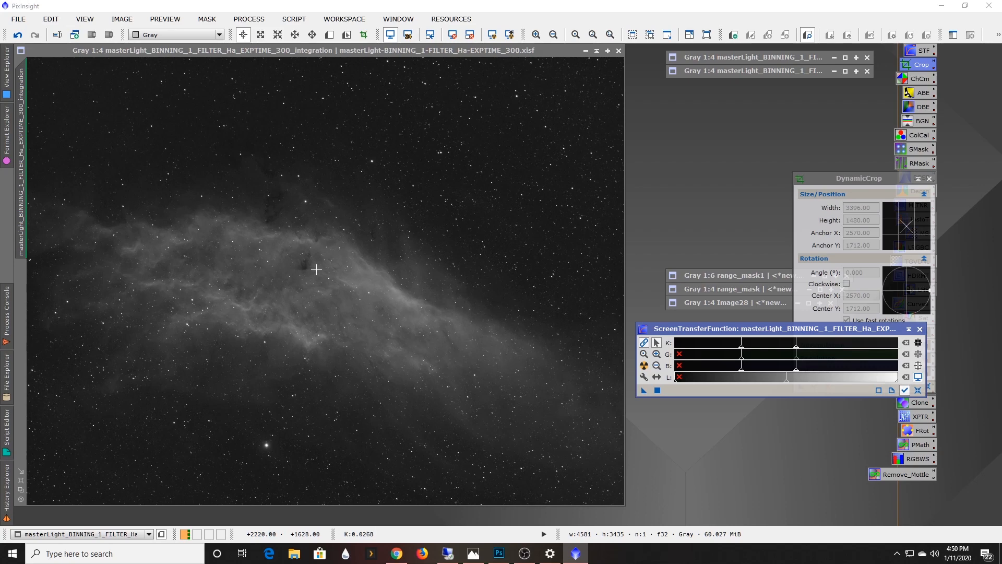
- Minimize the Ha master and switch to Photos to view the finished California Nebula.png
left_click(596, 51)
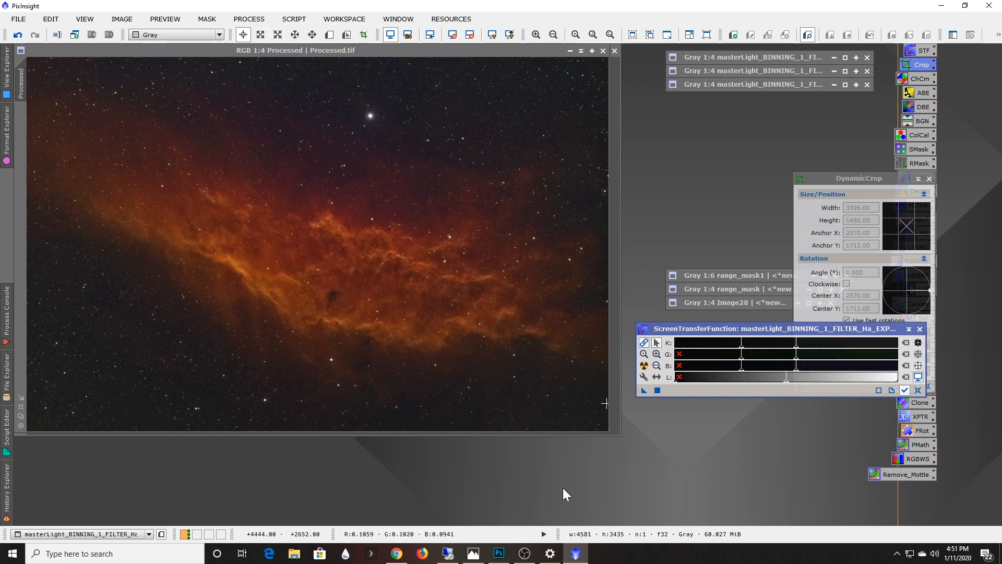
left_click(475, 556)
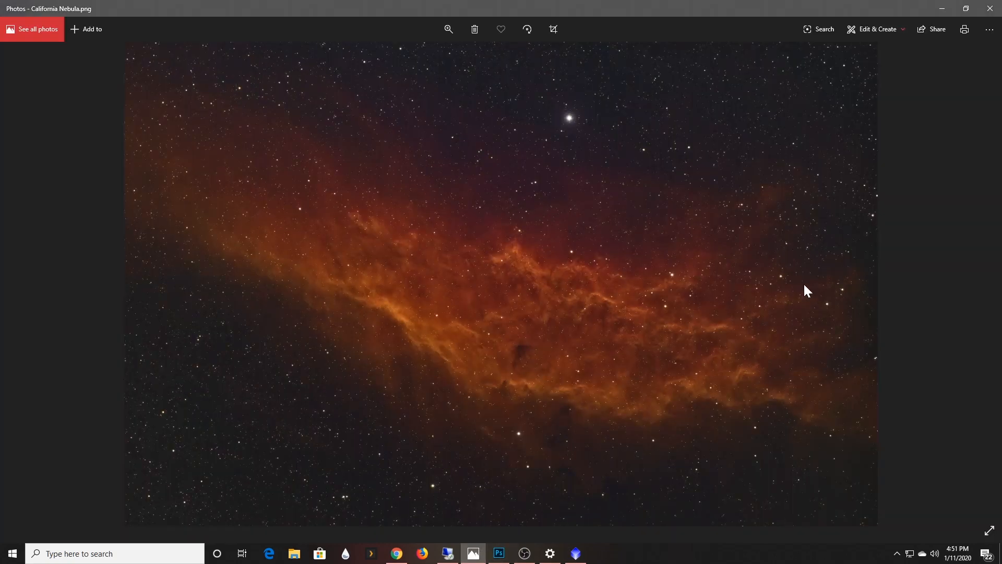